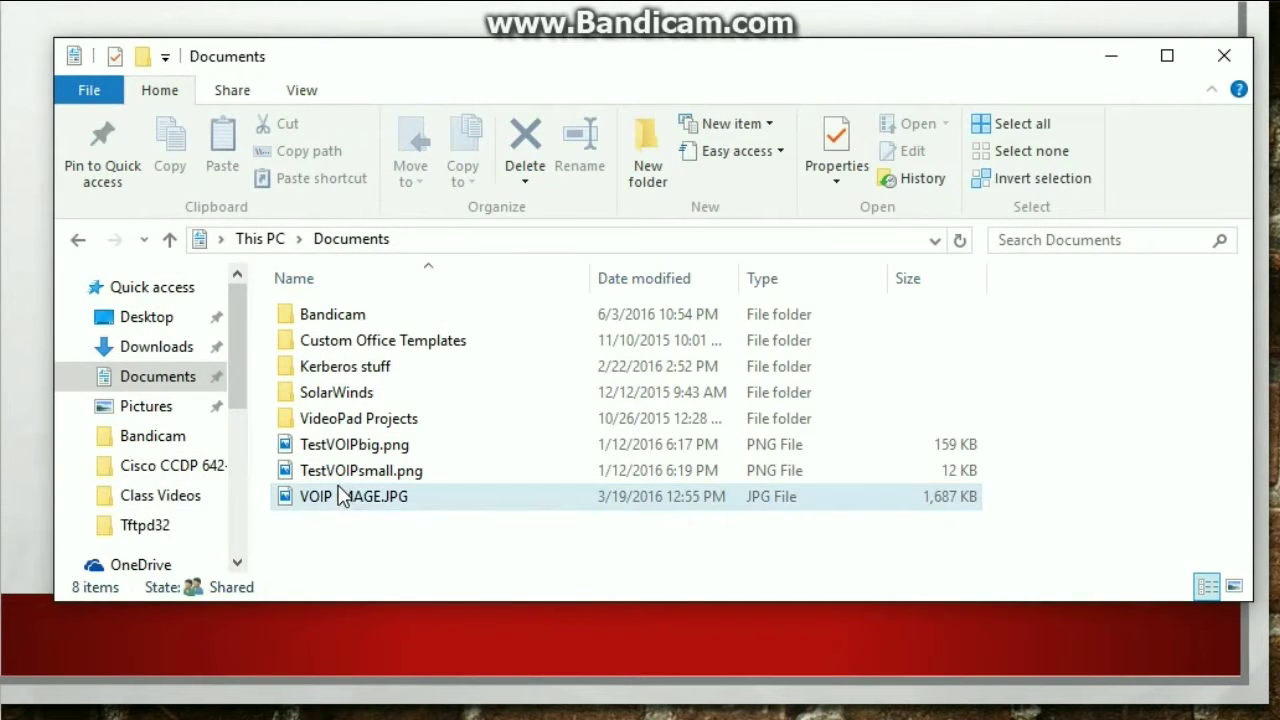
# Open VOIP IMAGE.JPG from the Documents folder in Paint
pyautogui.moveTo(365, 510)
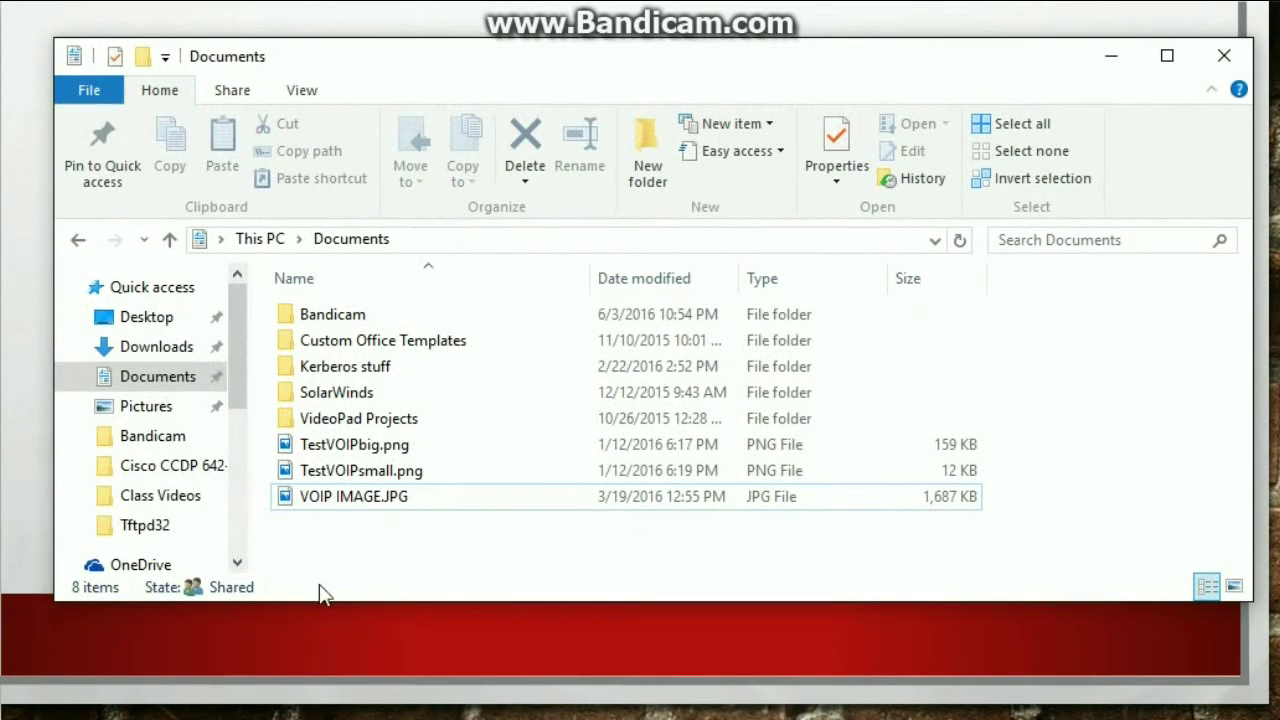
pyautogui.click(370, 510)
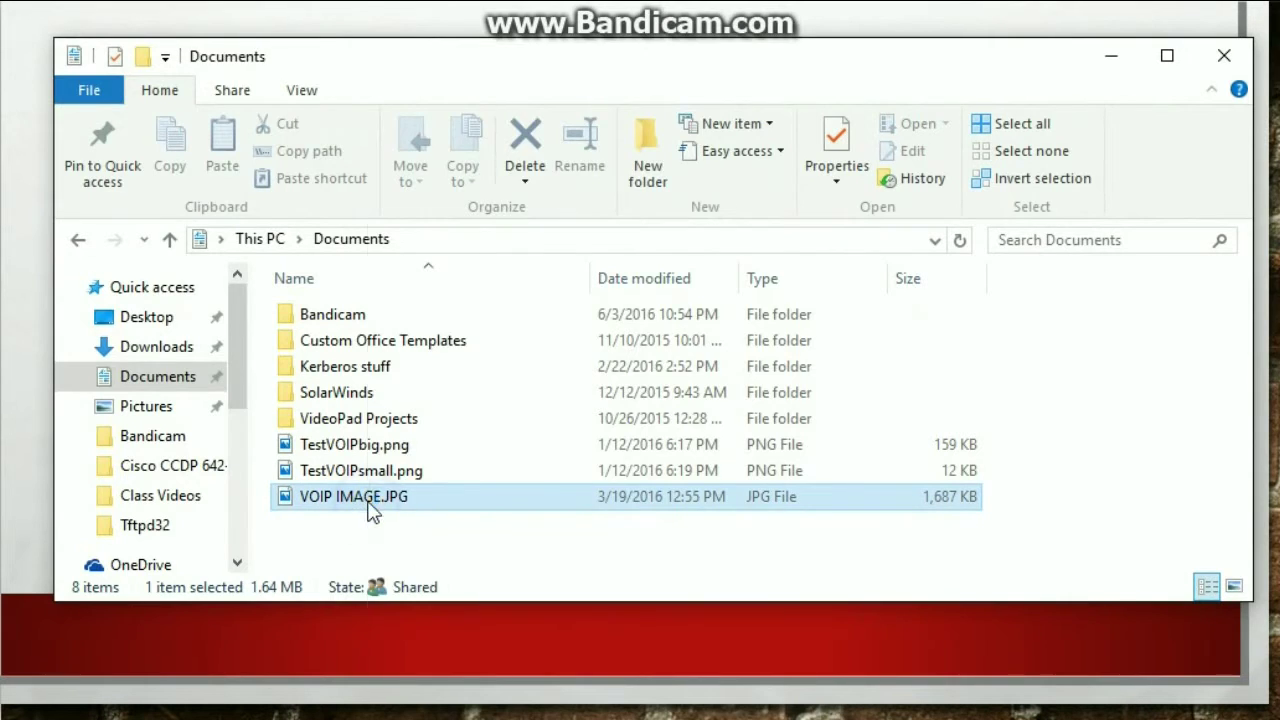
pyautogui.rightClick(370, 510)
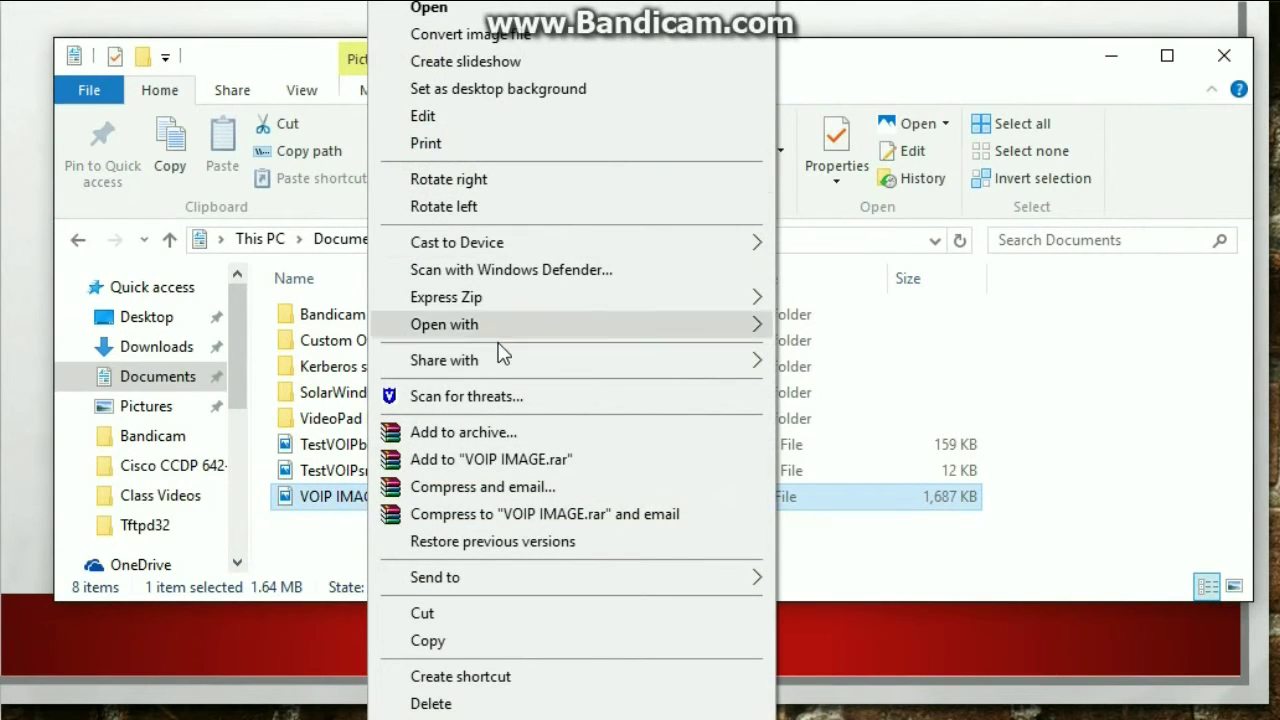
pyautogui.moveTo(494, 322)
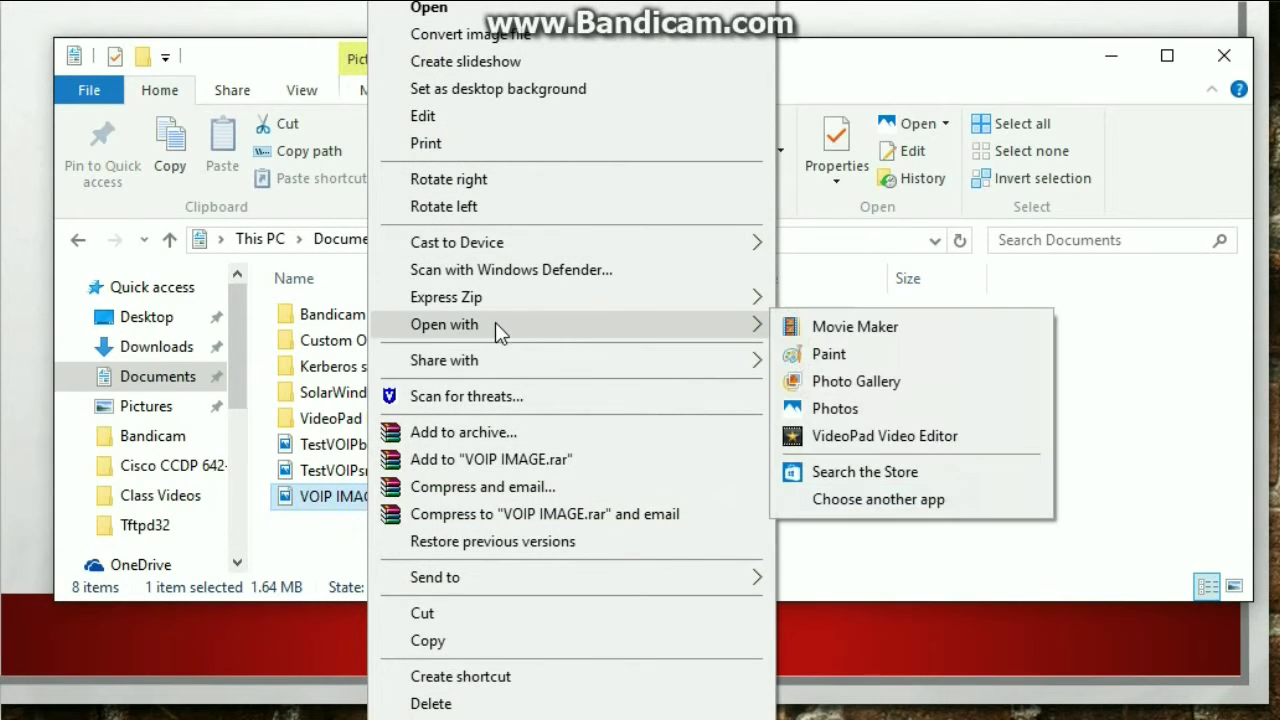
pyautogui.click(836, 362)
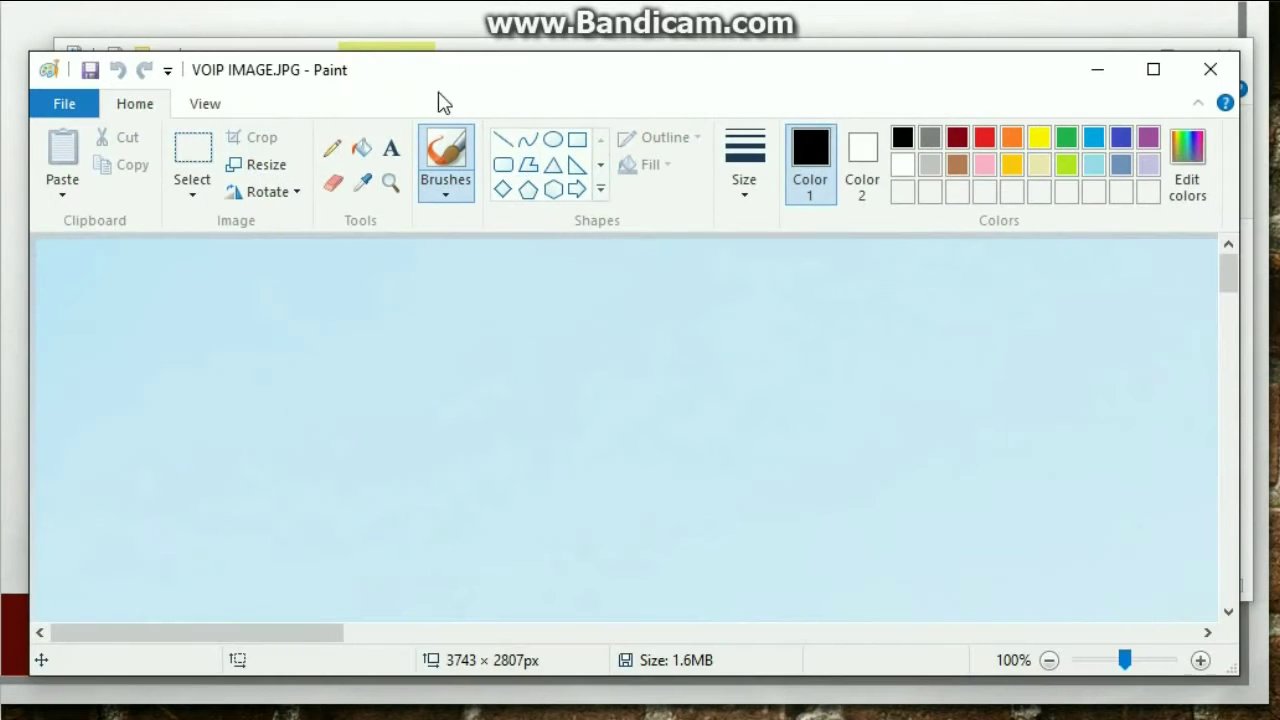
pyautogui.moveTo(409, 76); pyautogui.dragTo(402, 48)
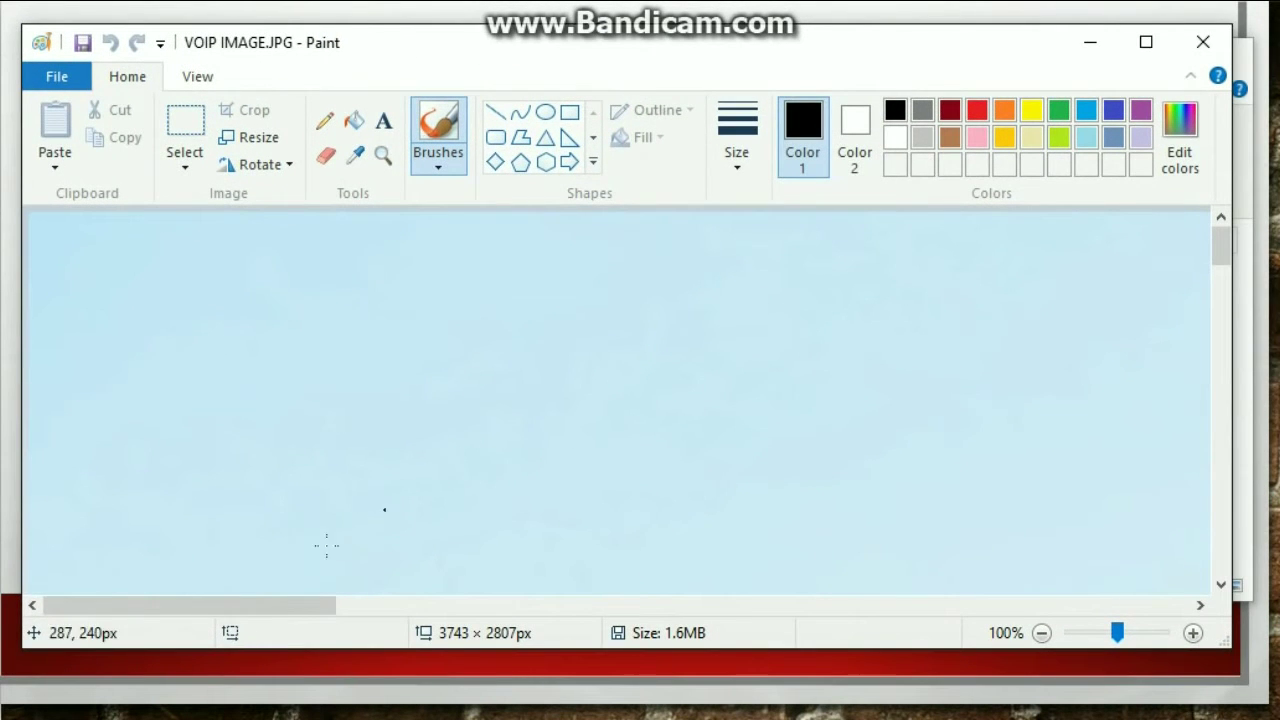
# Resize the image to 320 pixels horizontally and 212 pixels vertically, without maintaining the aspect ratio
pyautogui.moveTo(294, 600); pyautogui.dragTo(557, 612)
pyautogui.click(1224, 258)
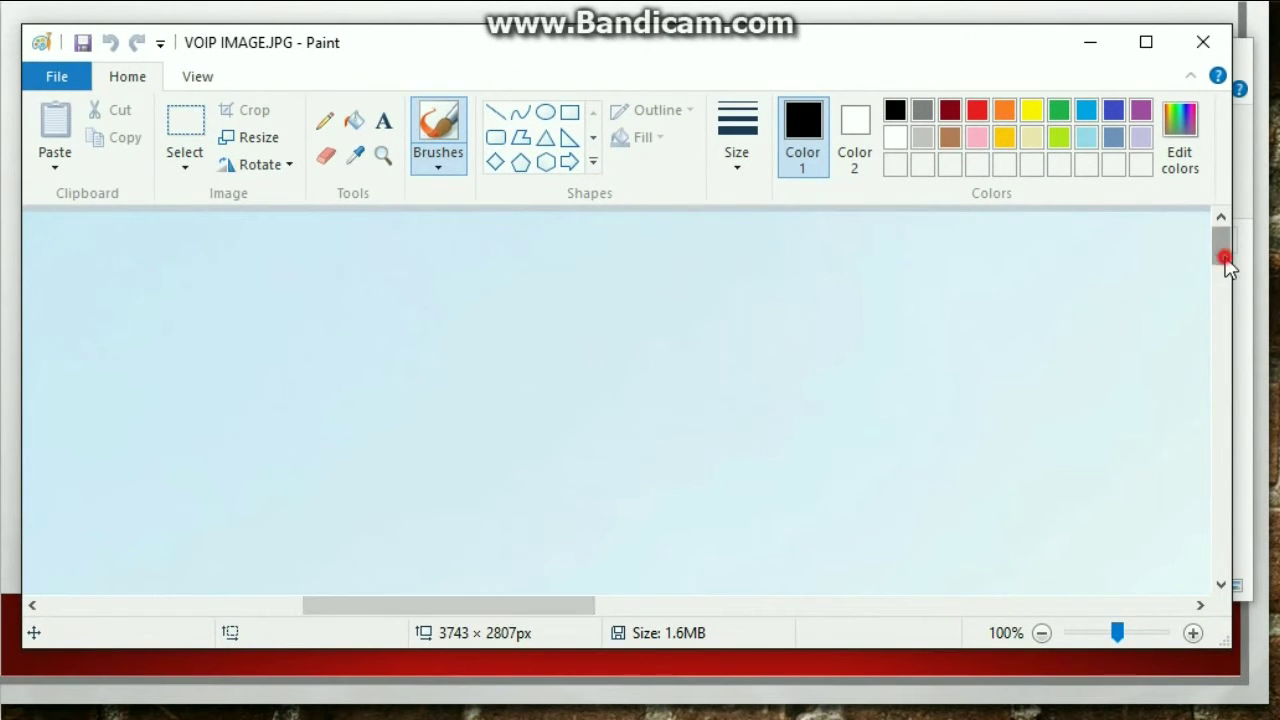
pyautogui.moveTo(1227, 265)
pyautogui.mouseDown()
pyautogui.moveTo(1223, 309)
pyautogui.moveTo(1224, 255)
pyautogui.mouseUp()
pyautogui.moveTo(583, 608); pyautogui.dragTo(300, 610)
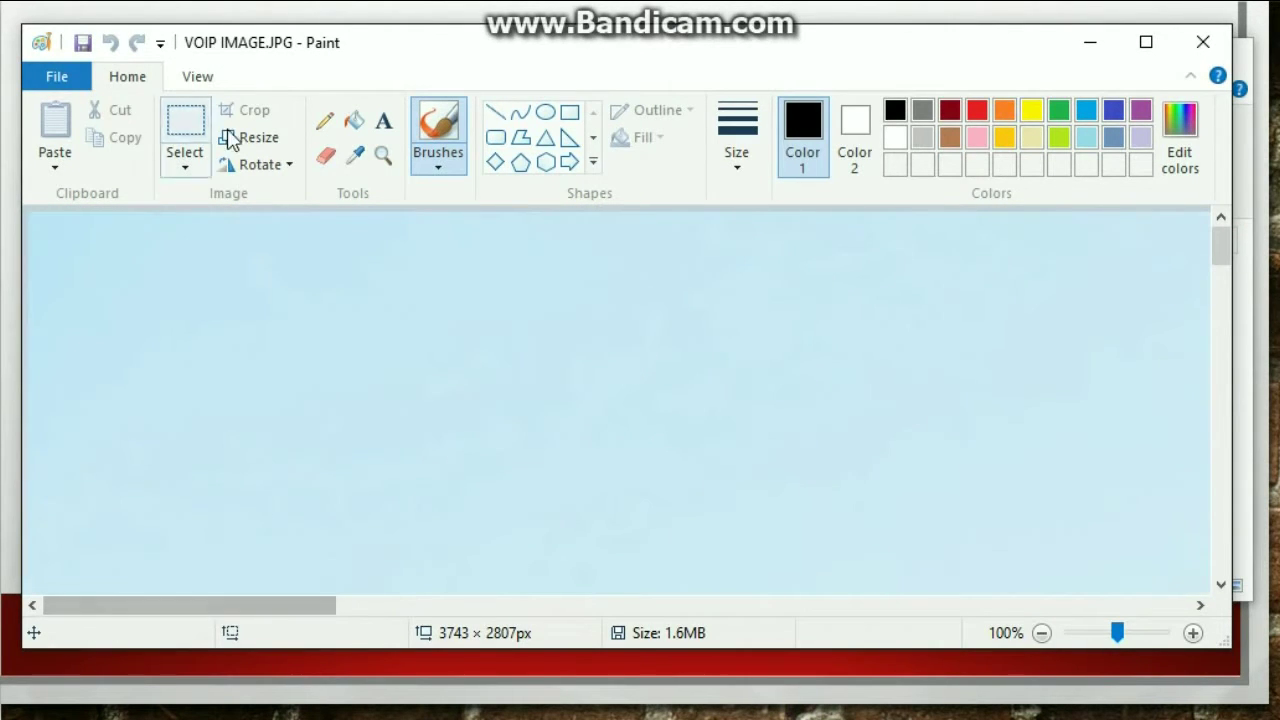
pyautogui.click(253, 146)
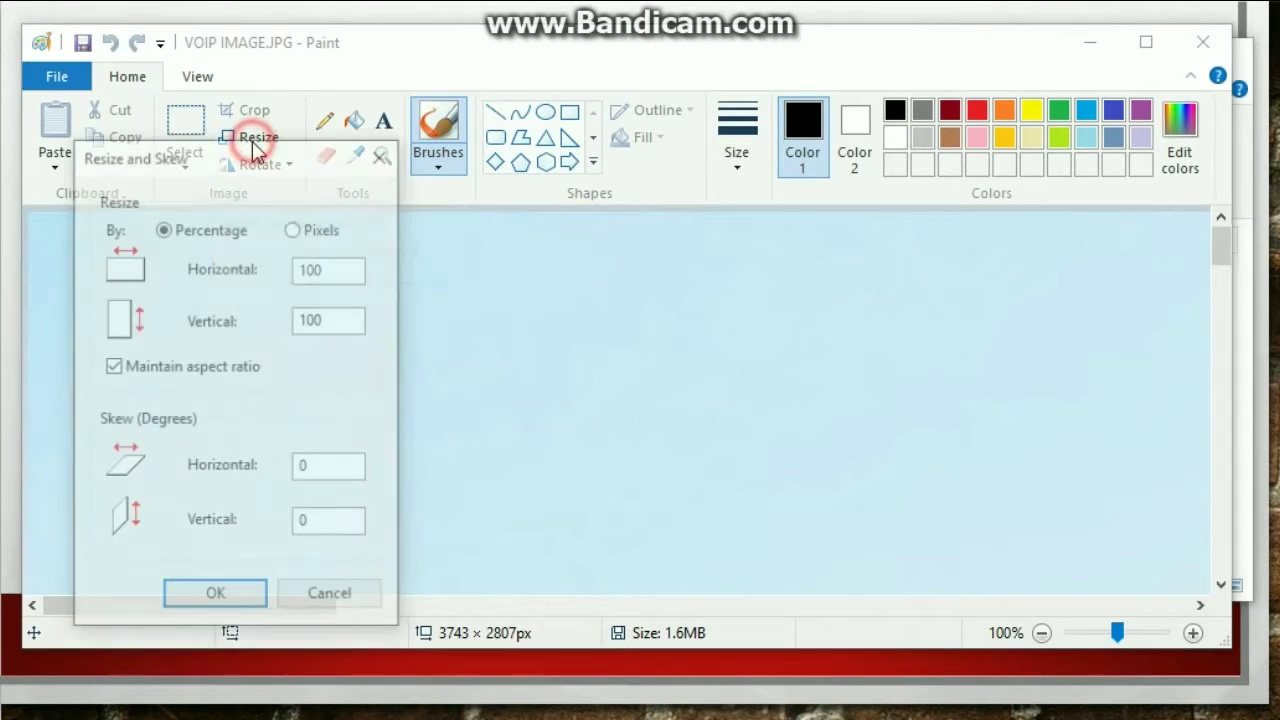
pyautogui.click(303, 234)
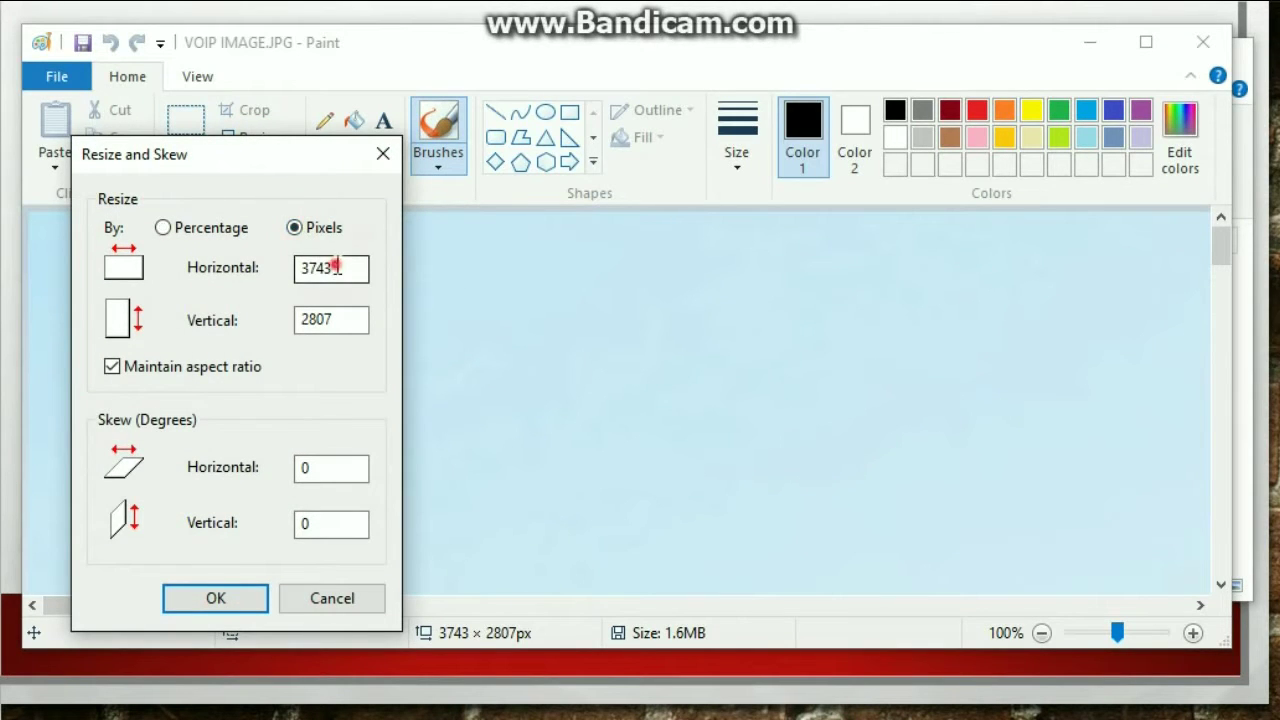
pyautogui.doubleClick(306, 266)
pyautogui.write('320')
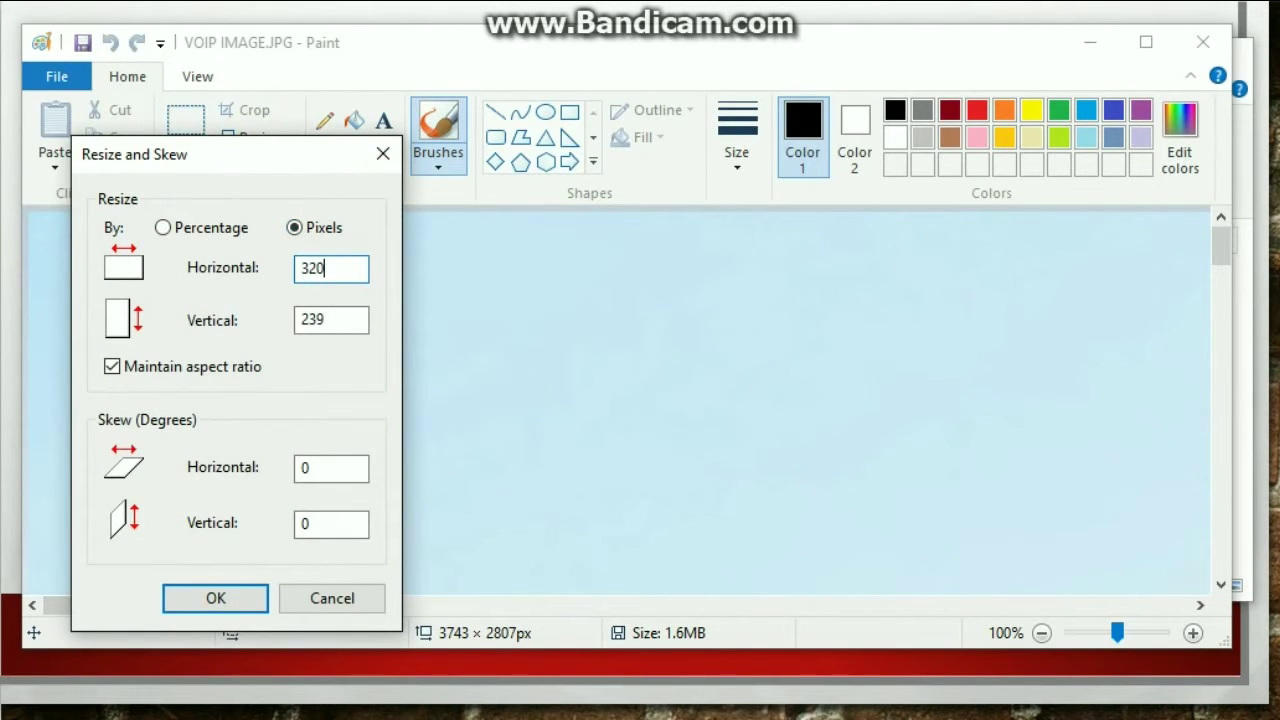
pyautogui.click(112, 367)
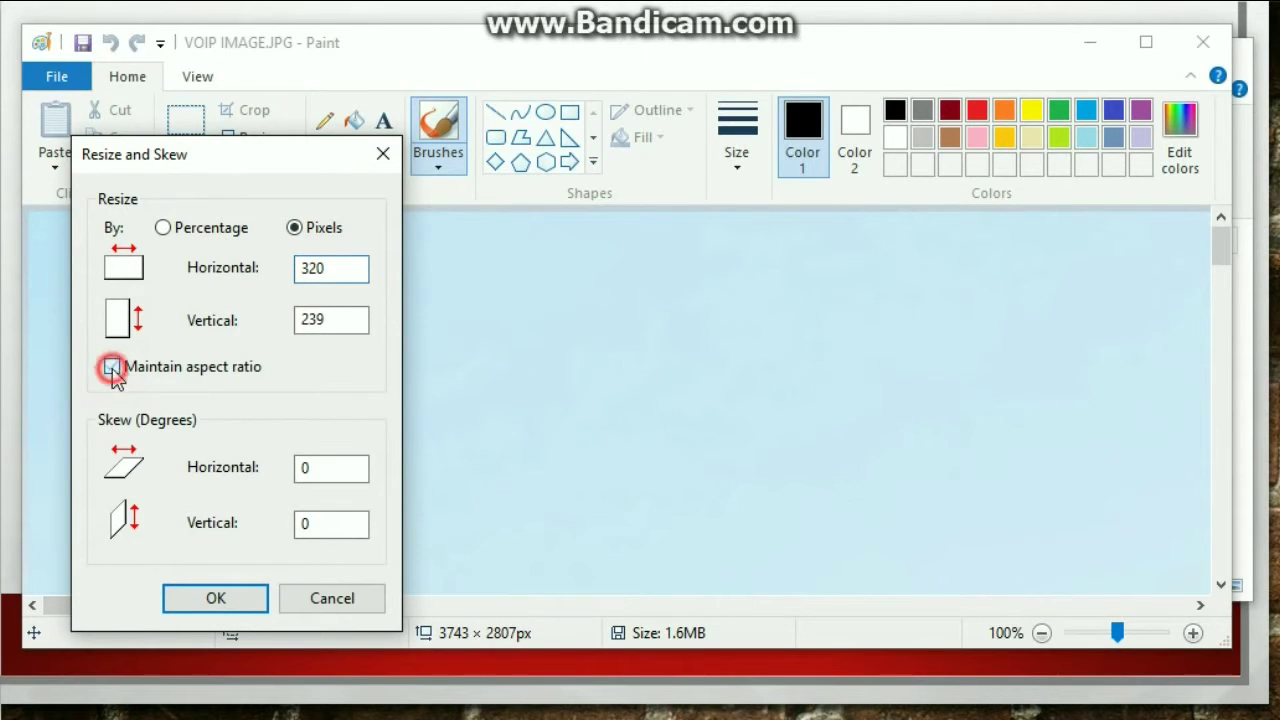
pyautogui.doubleClick(334, 320)
pyautogui.write('212')
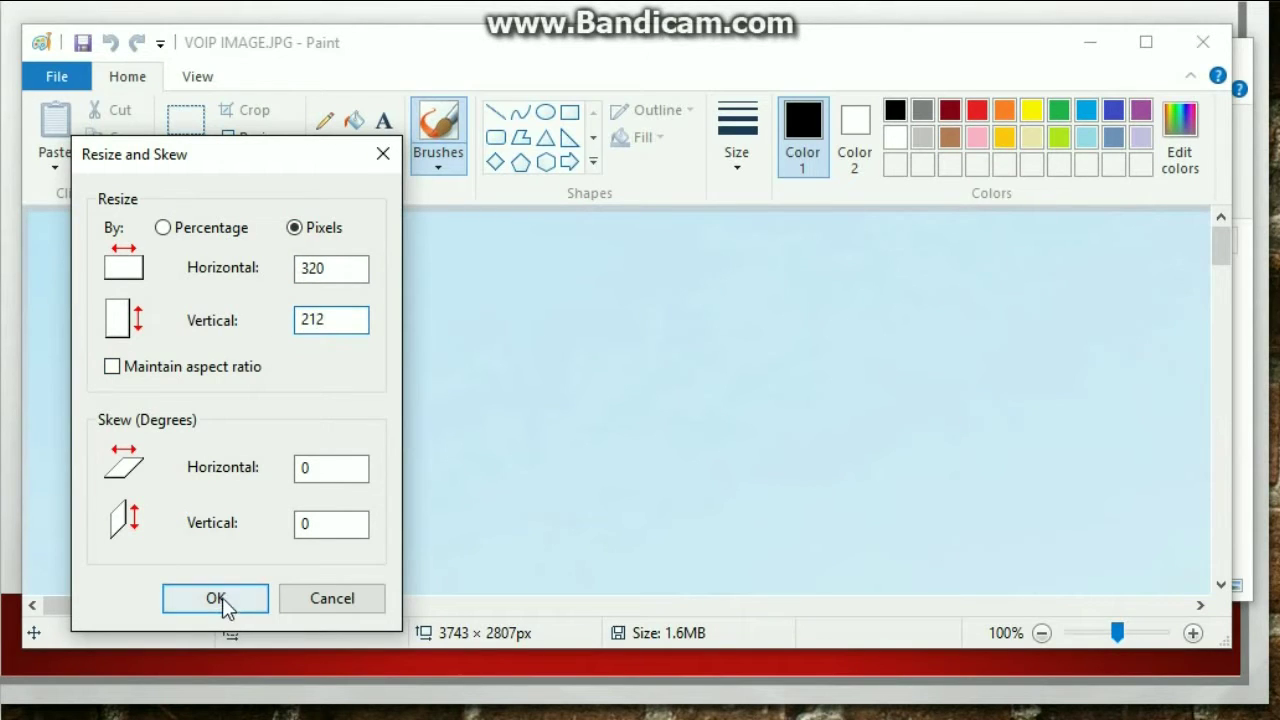
pyautogui.click(224, 600)
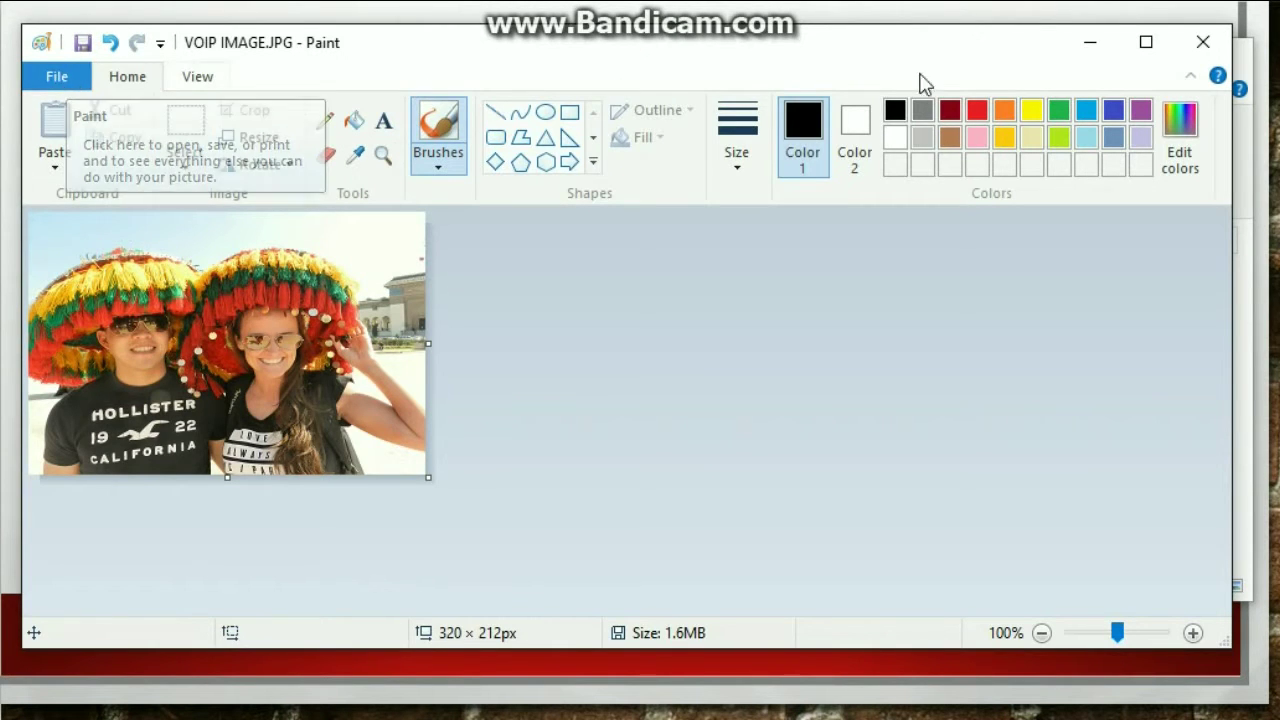
# Resize the image in Paint to 80 pixels horizontally and 53 pixels vertically, without maintaining the aspect ratio
pyautogui.click(1089, 55)
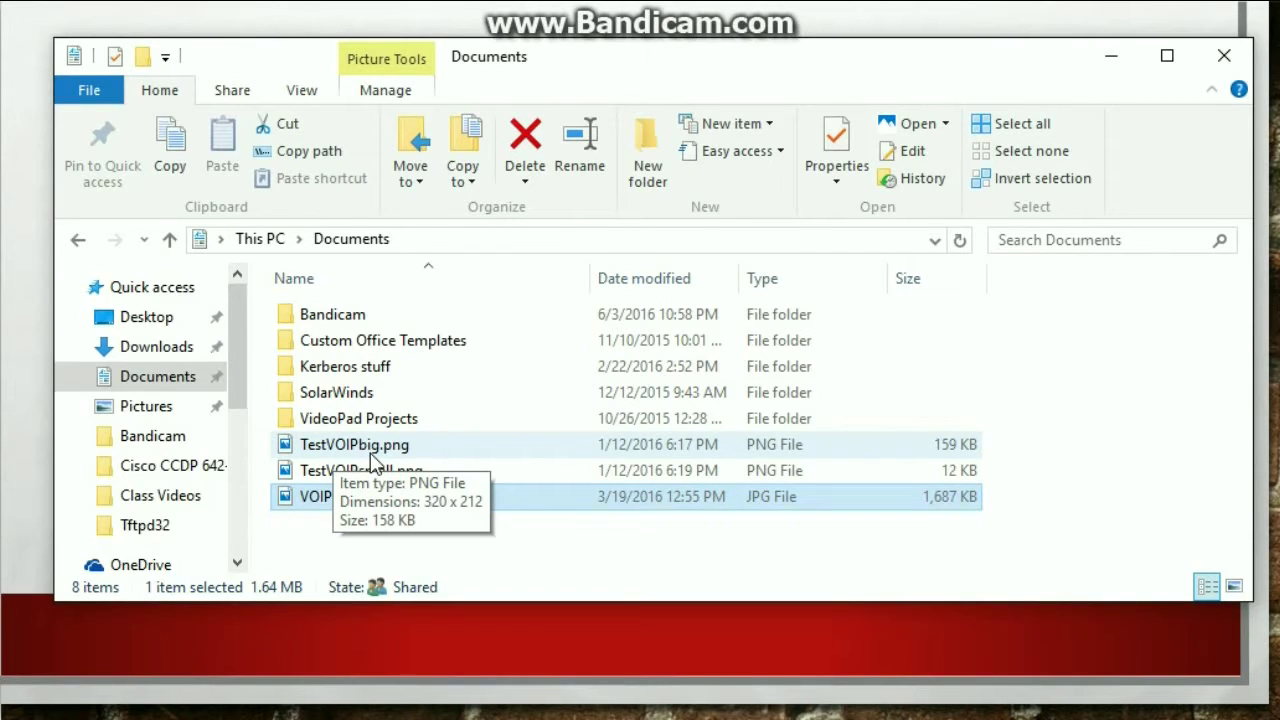
pyautogui.click(318, 547)
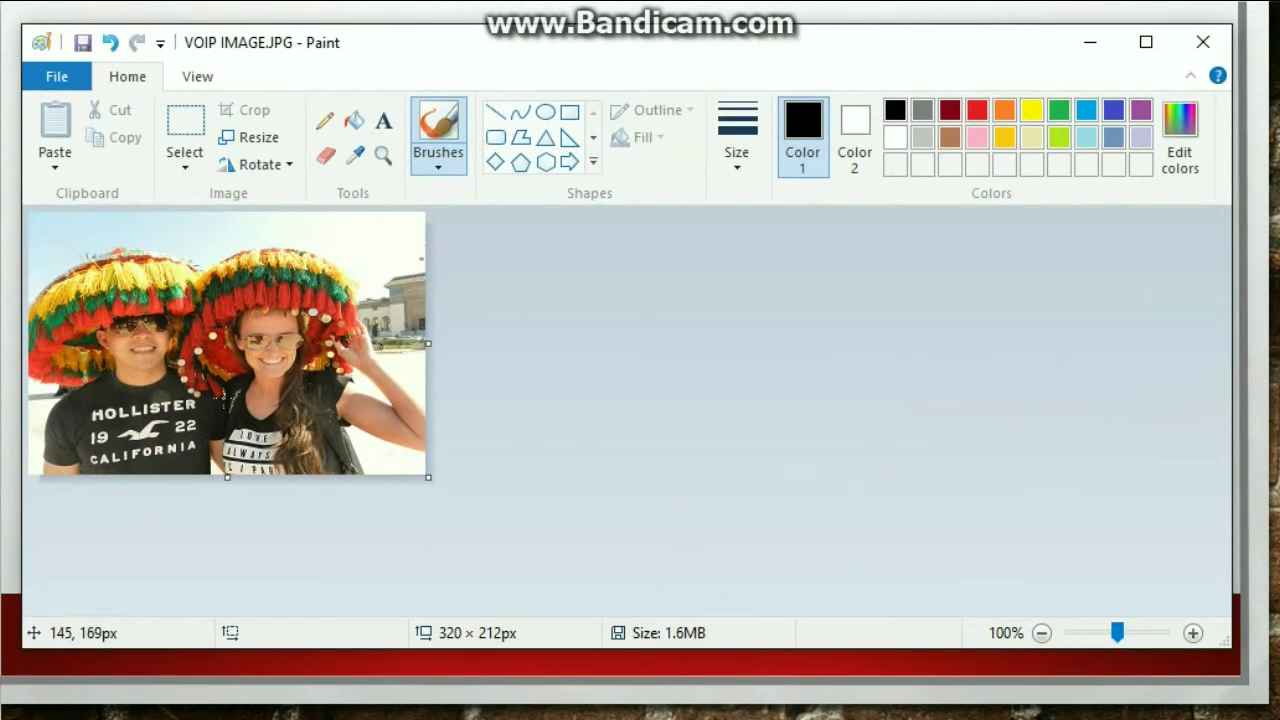
pyautogui.click(257, 140)
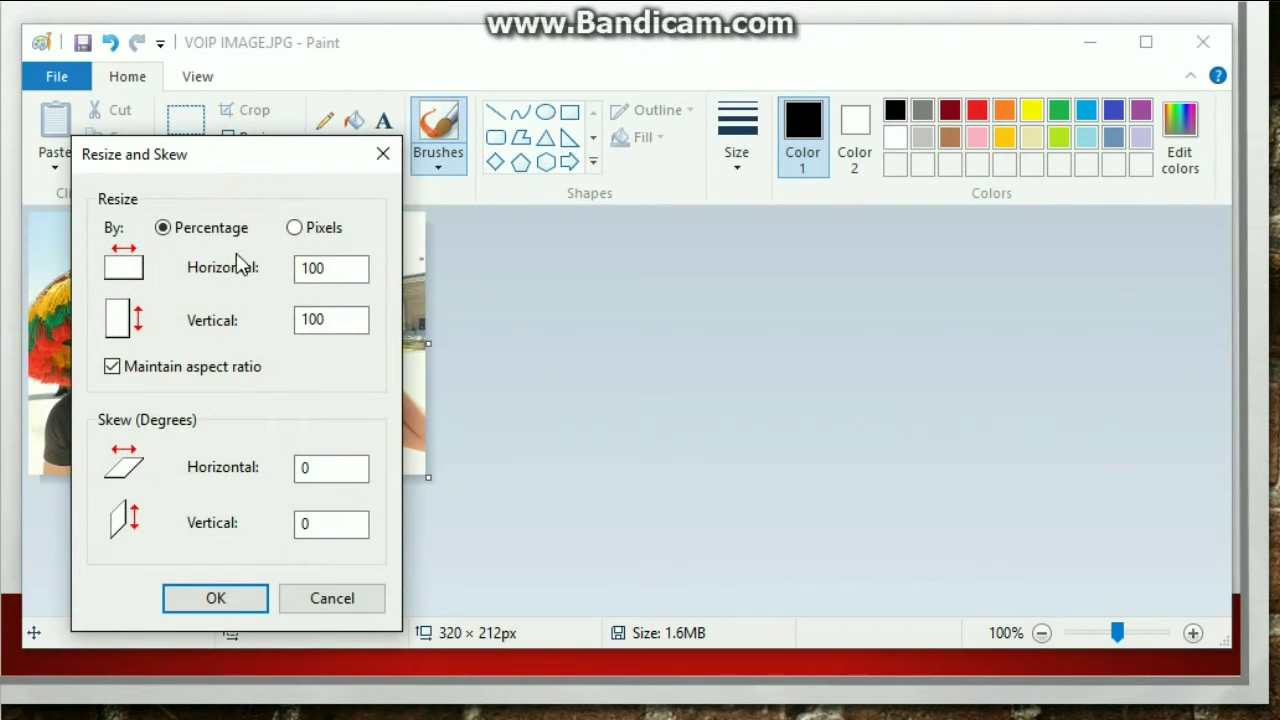
pyautogui.click(297, 228)
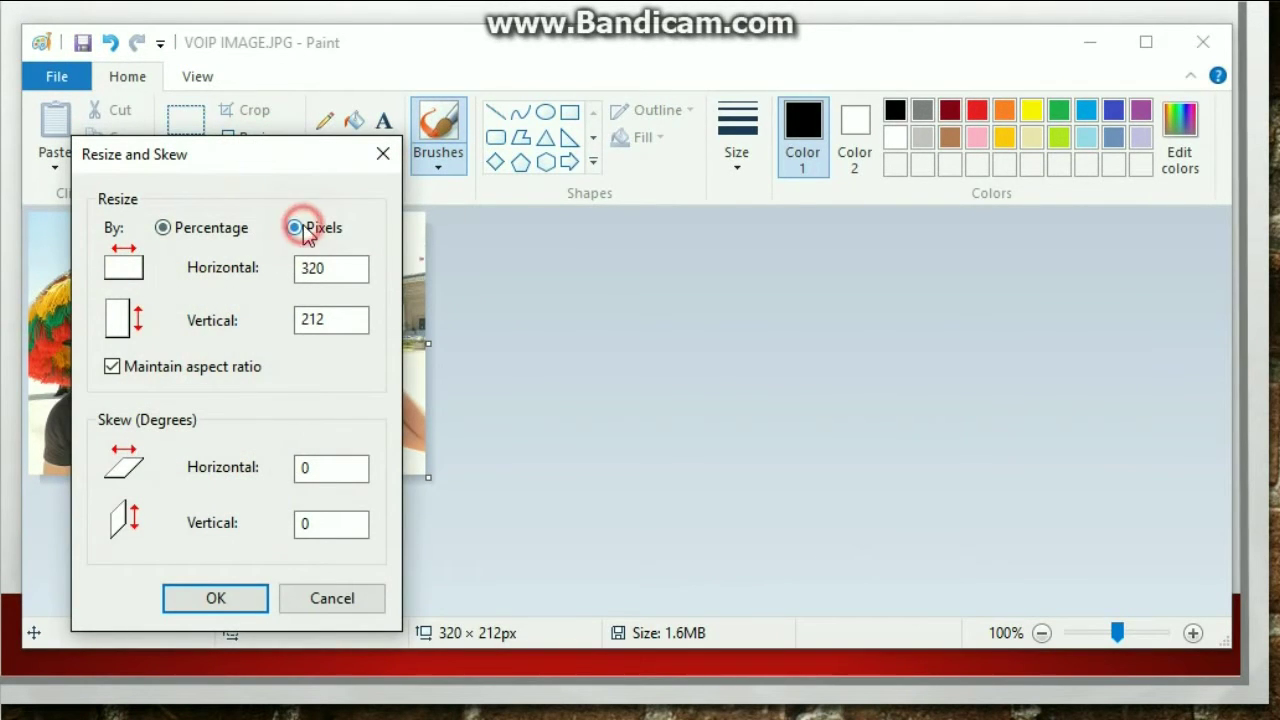
pyautogui.click(114, 368)
pyautogui.moveTo(341, 276); pyautogui.dragTo(205, 270)
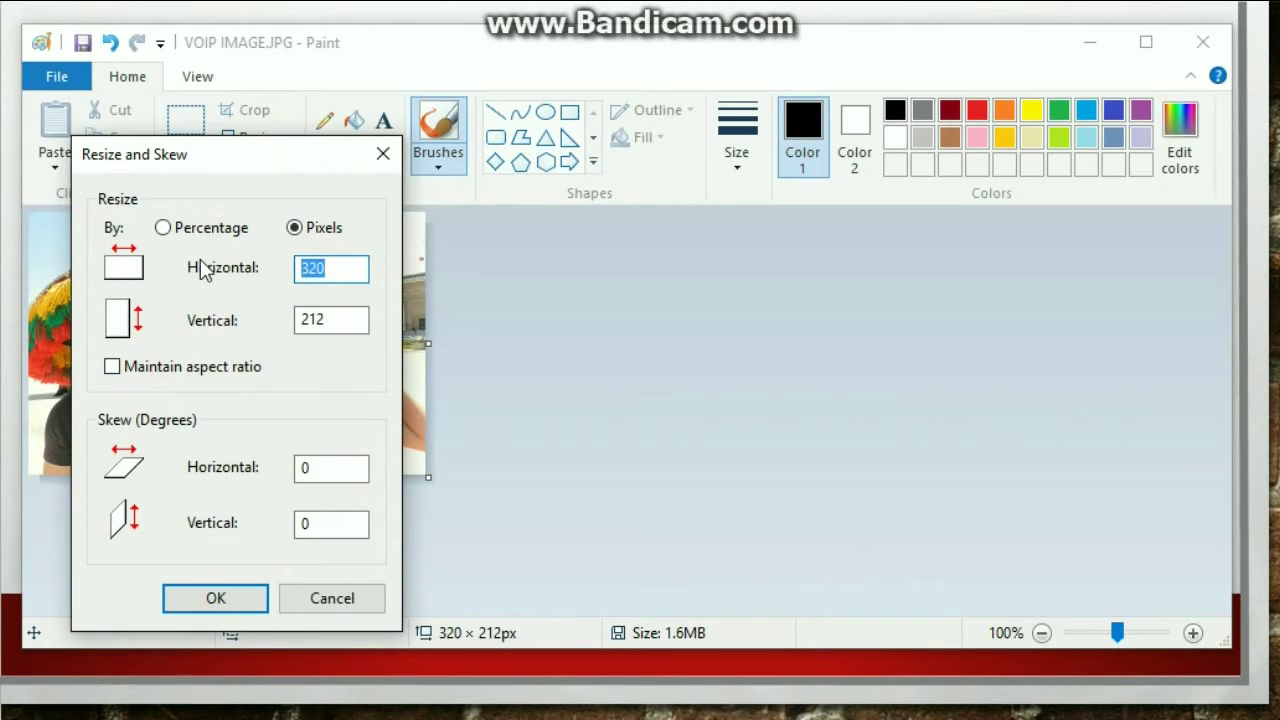
pyautogui.write('80')
pyautogui.press('Tab')
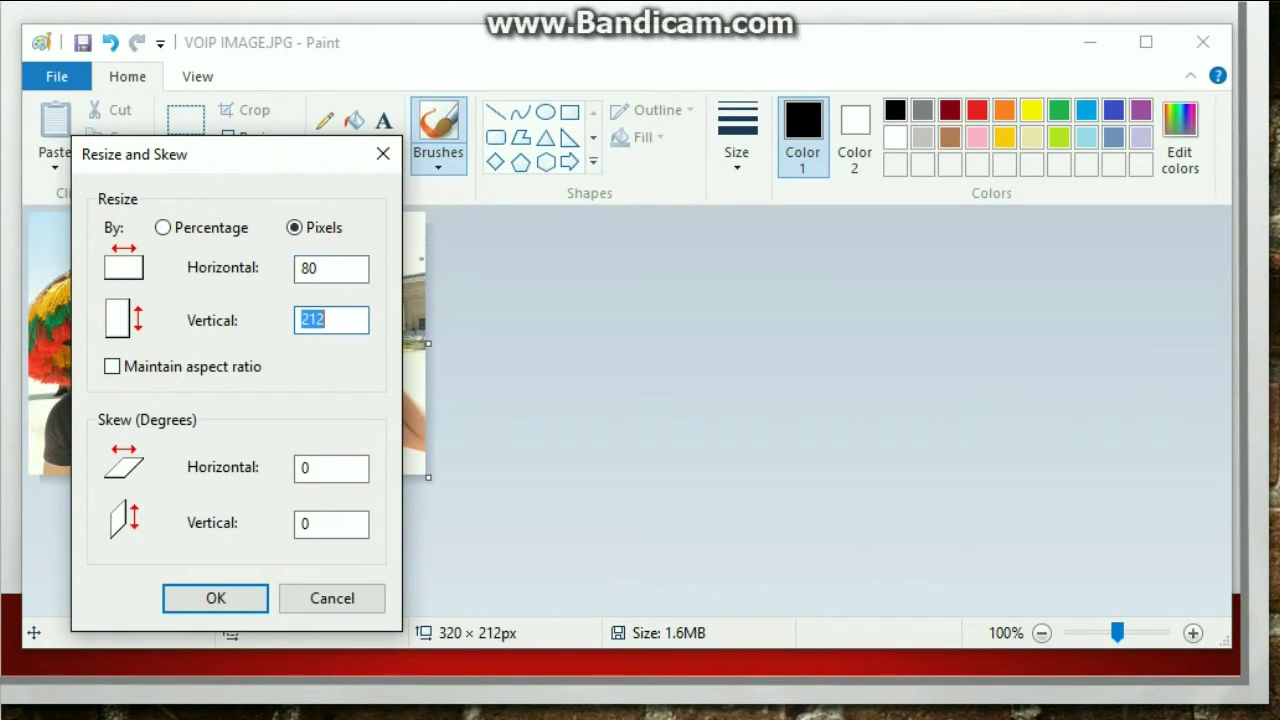
pyautogui.write('53')
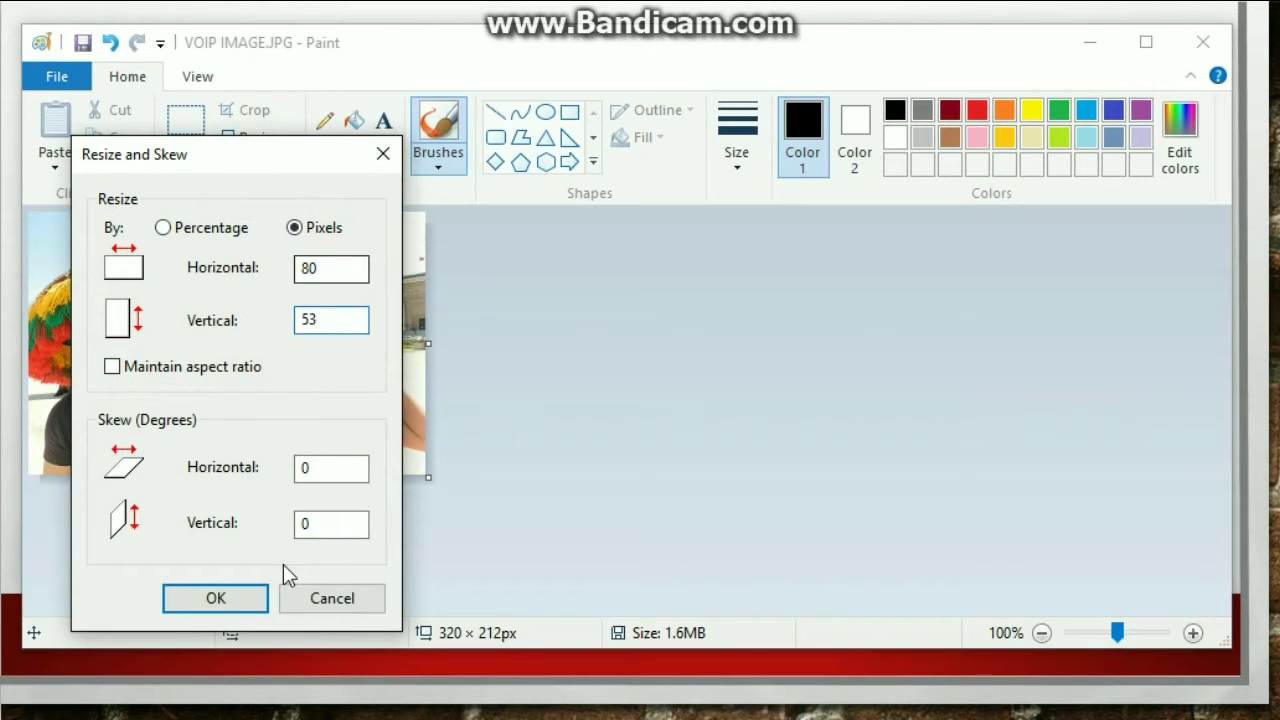
pyautogui.click(238, 603)
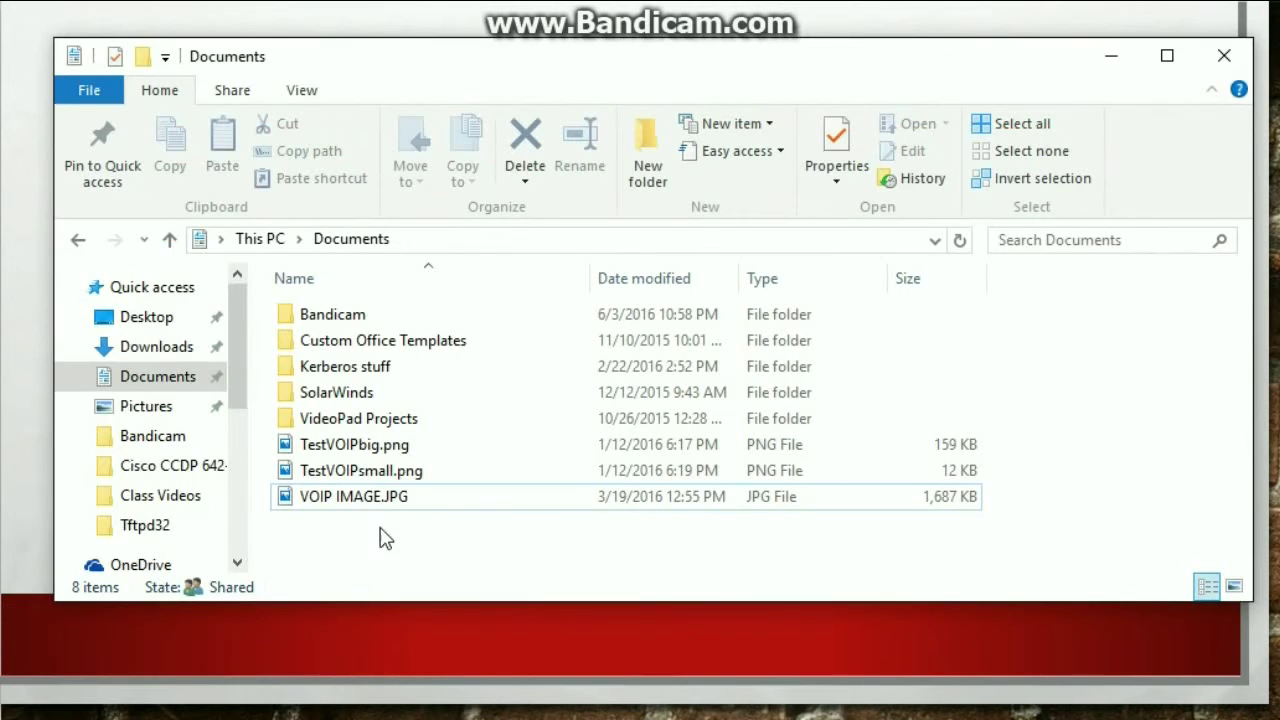
# Open List.xml from the Tftpd32 folder under Program Files (x86) in Notepad
pyautogui.click(363, 540)
pyautogui.click(378, 478)
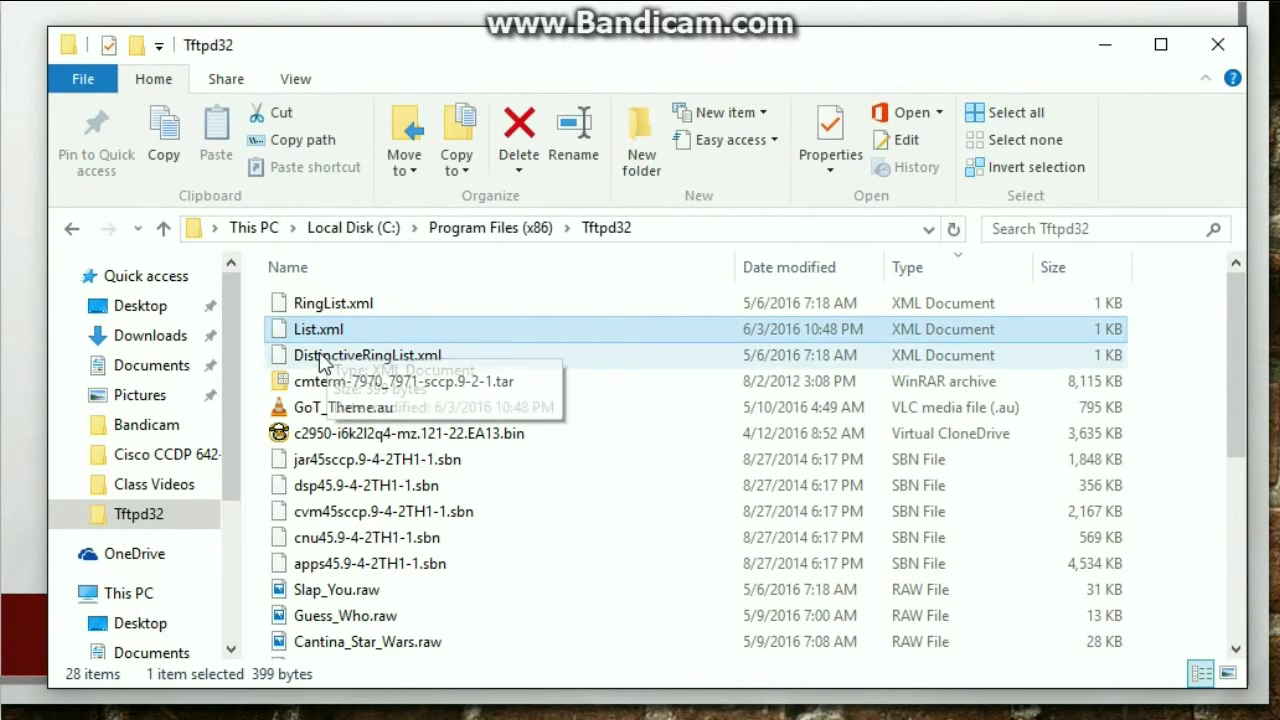
pyautogui.doubleClick(305, 338)
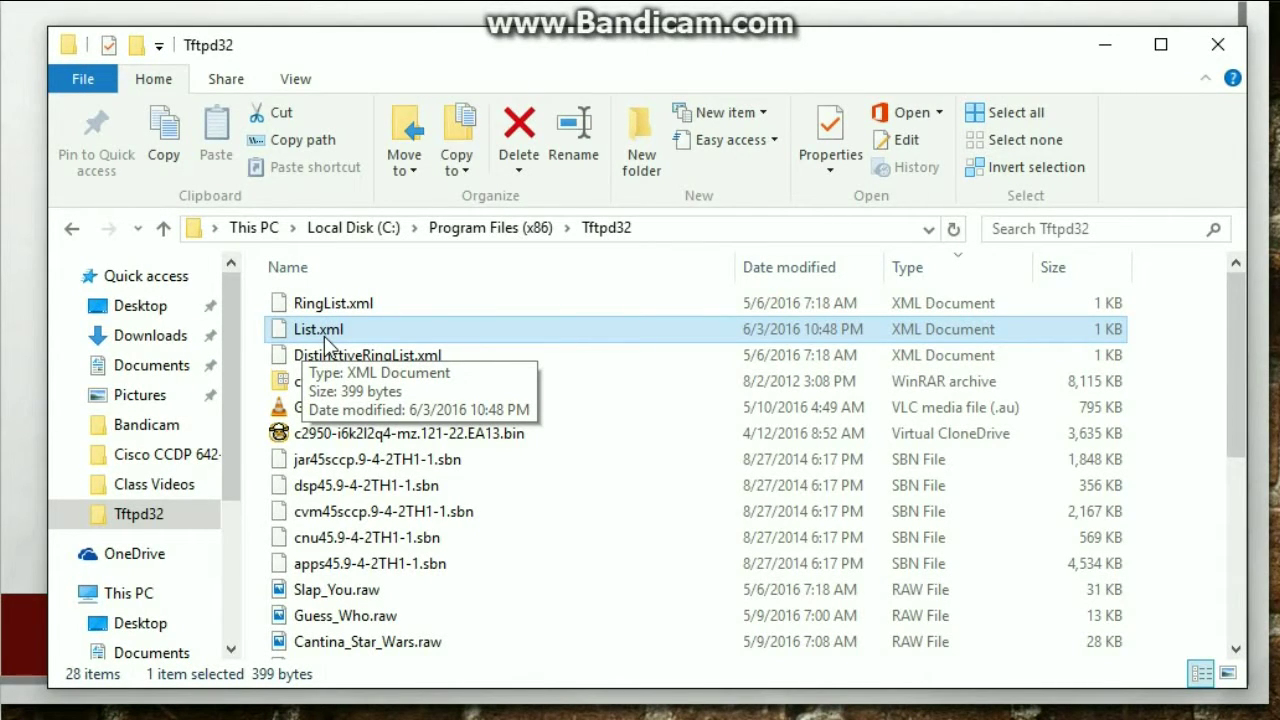
pyautogui.rightClick(336, 334)
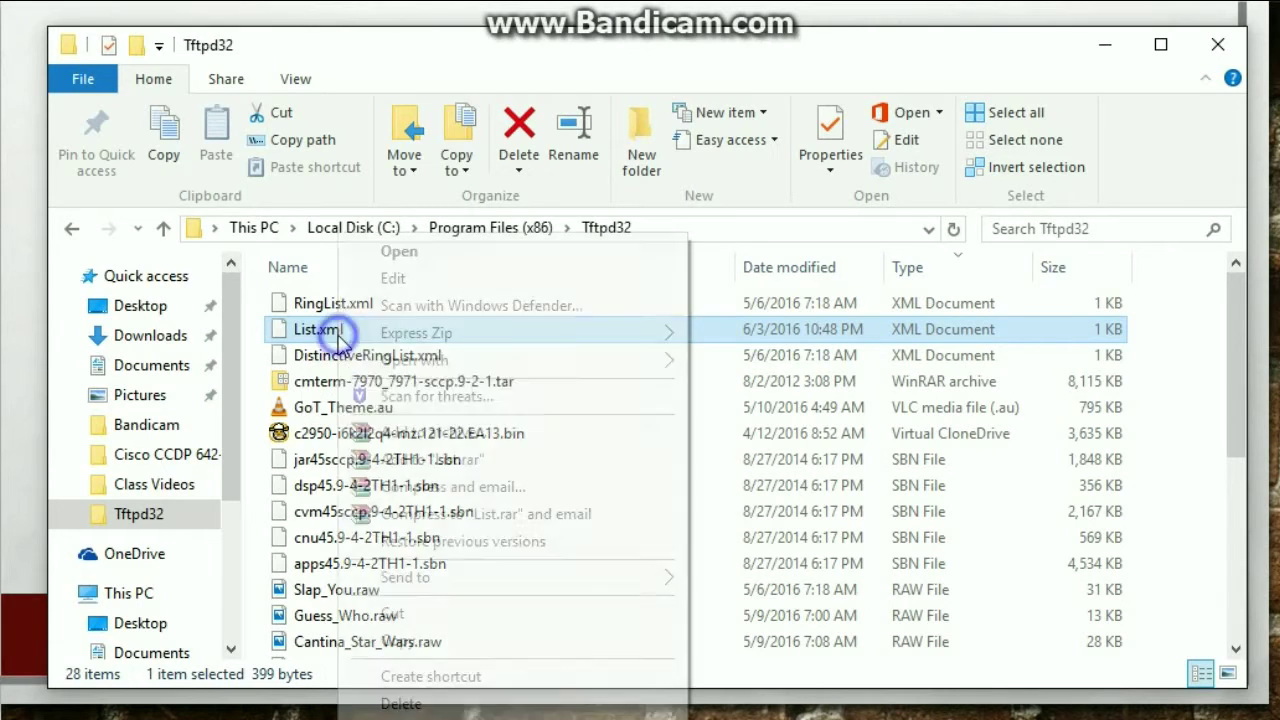
pyautogui.moveTo(437, 368)
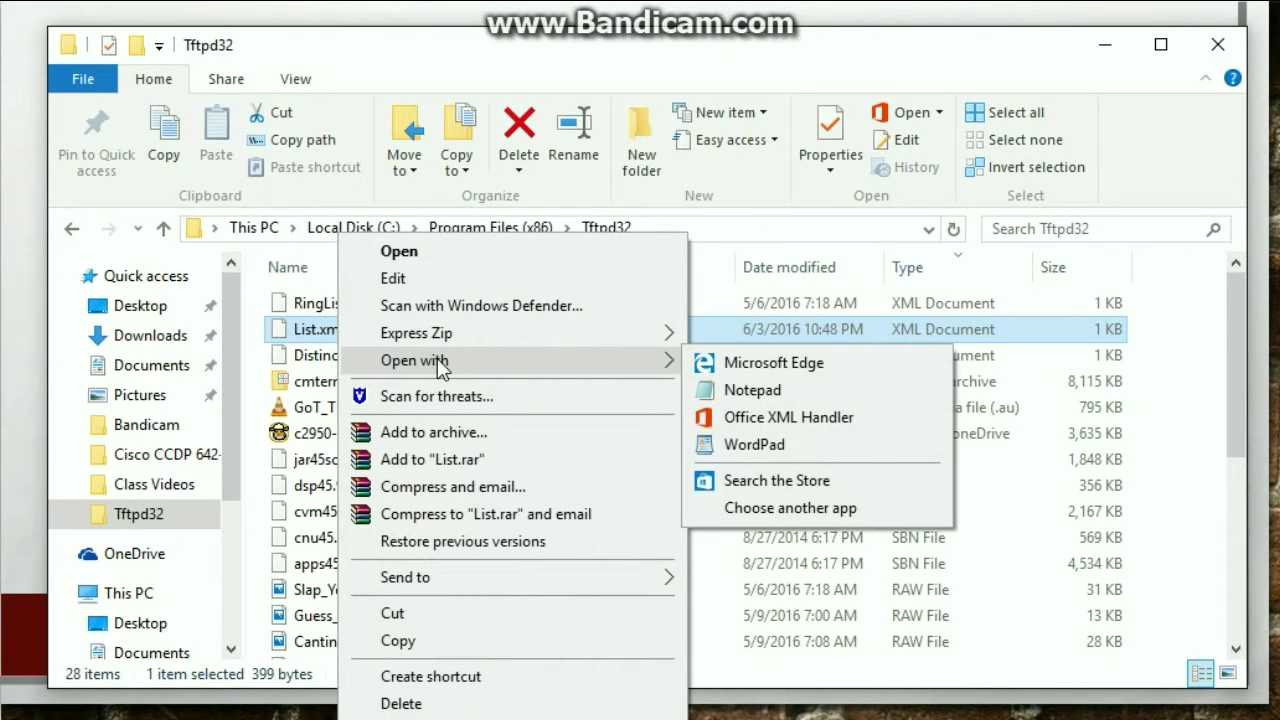
pyautogui.click(732, 390)
pyautogui.moveTo(366, 106); pyautogui.dragTo(658, 84)
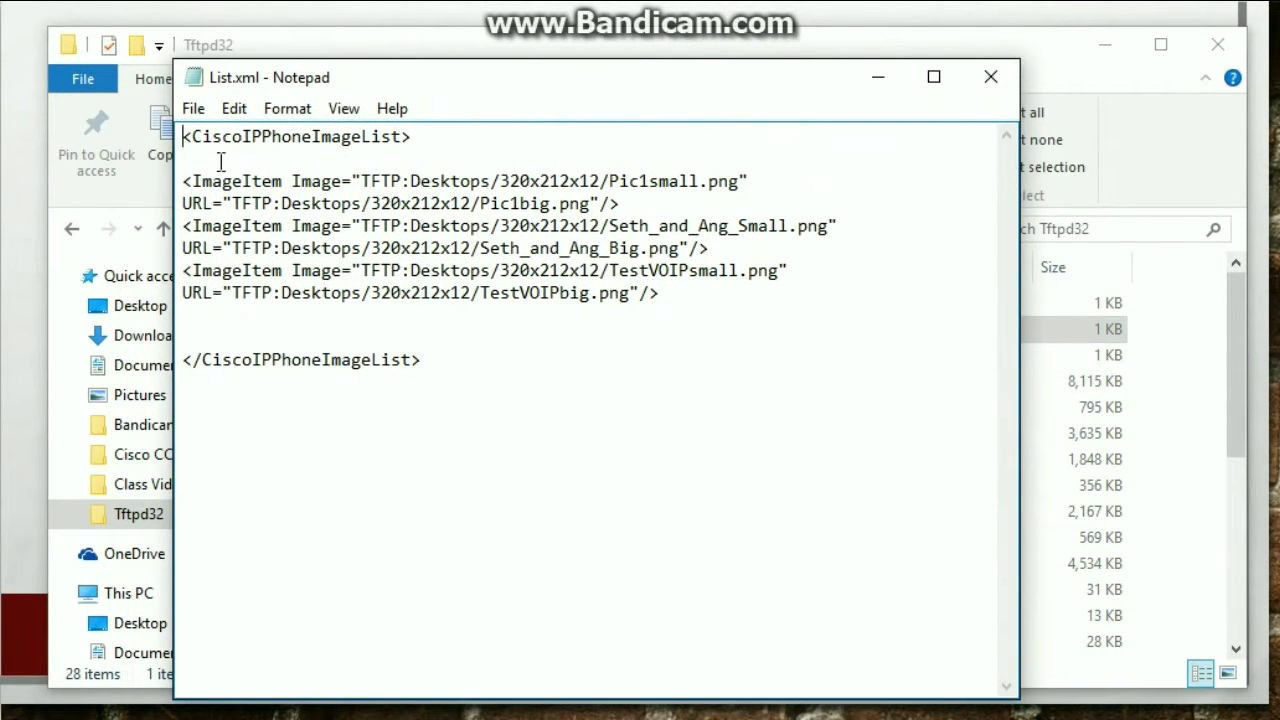
# Delete the two-line ImageItem entry for TestVOIPsmall.png and TestVOIPbig.png from List.xml
pyautogui.moveTo(184, 137); pyautogui.dragTo(434, 366)
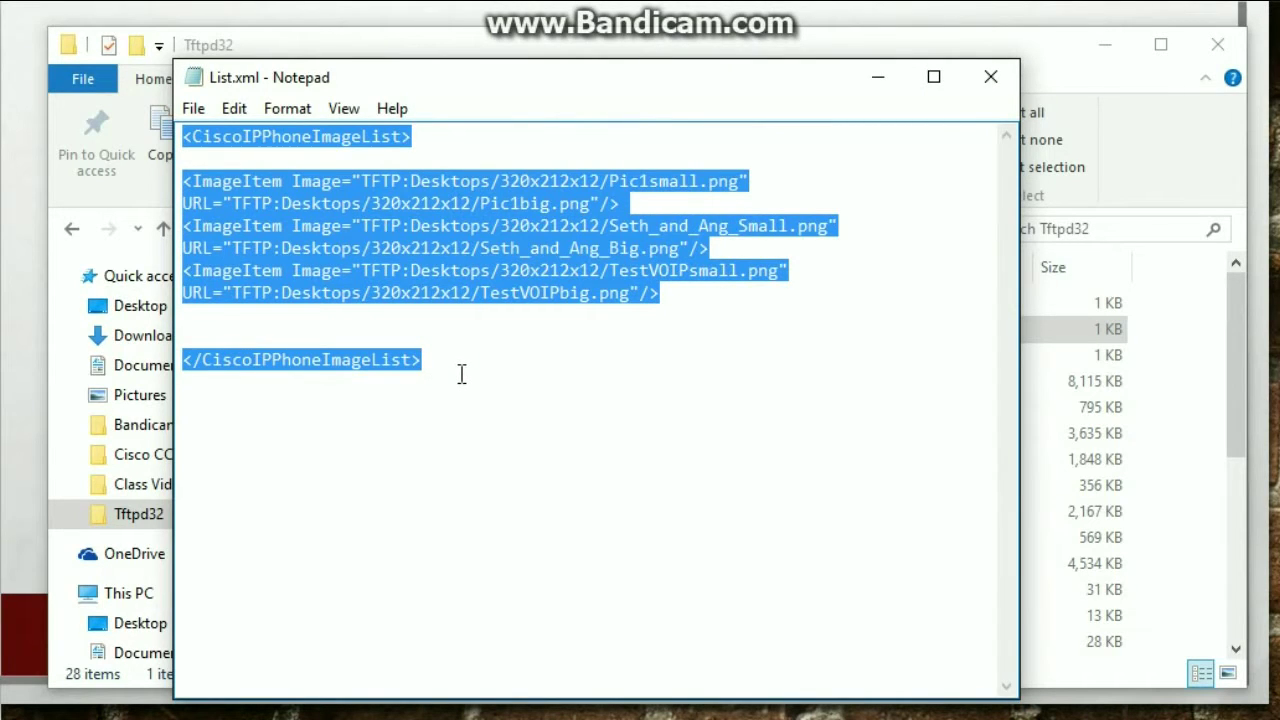
pyautogui.click(462, 374)
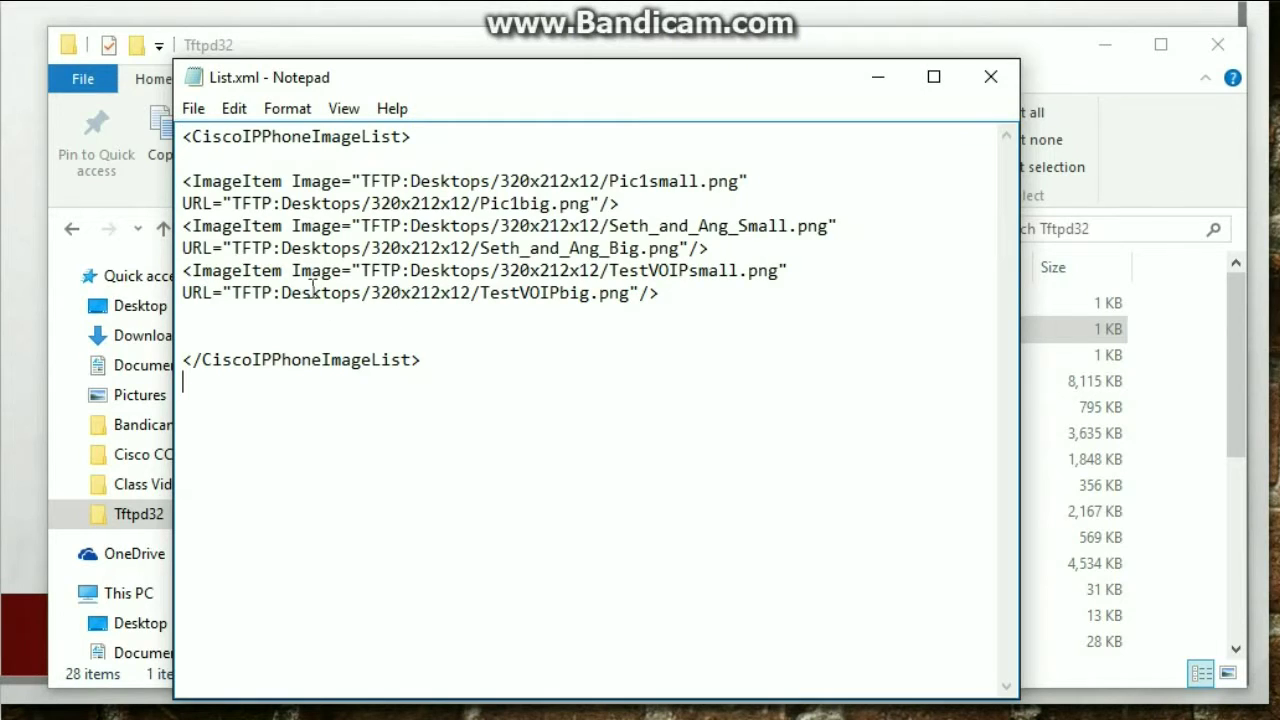
pyautogui.moveTo(185, 271); pyautogui.dragTo(658, 292)
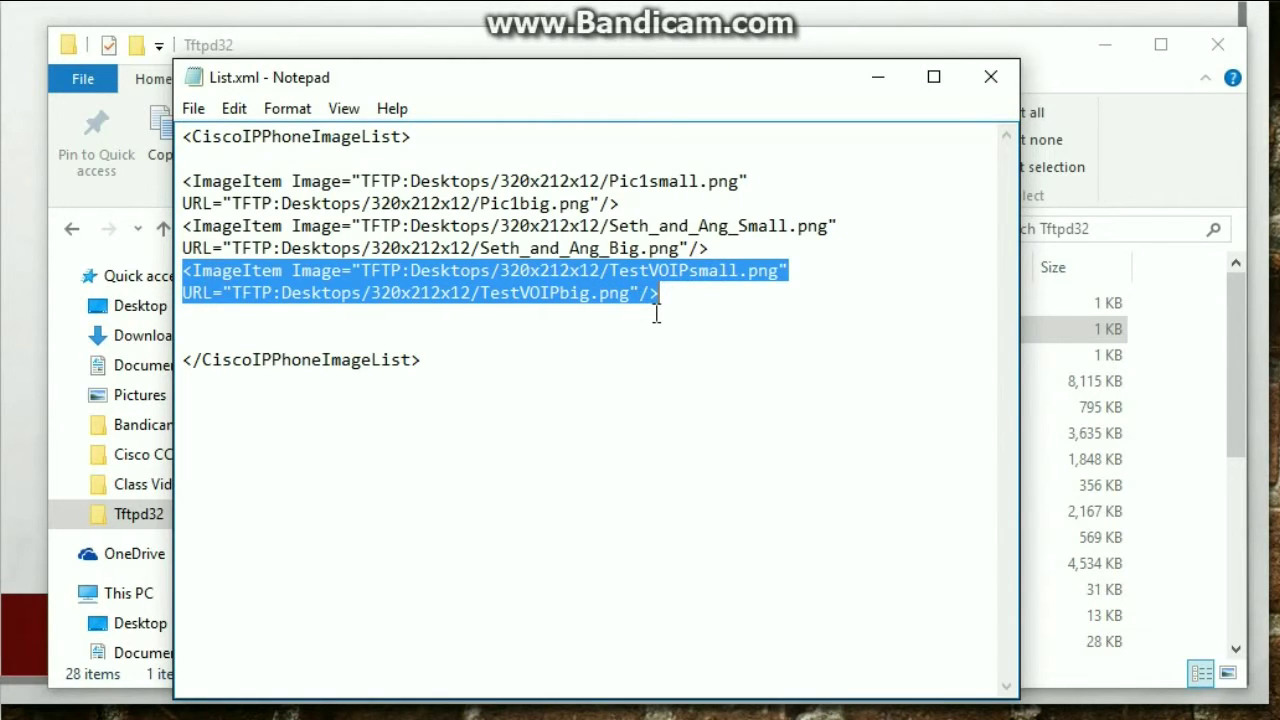
pyautogui.press('Delete')
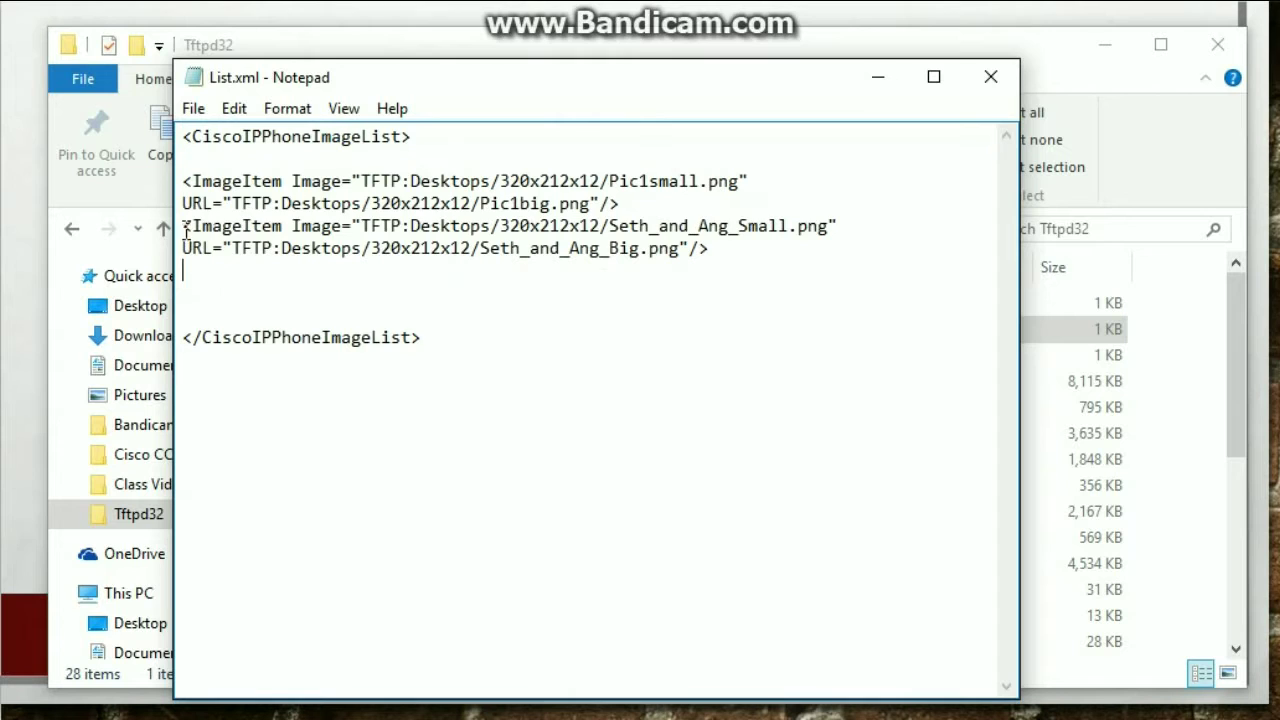
# Duplicate the second ImageItem entry, including its URL line, directly below itself in the image list
pyautogui.moveTo(185, 228); pyautogui.dragTo(708, 256)
pyautogui.hotkey('ctrl', 'c')
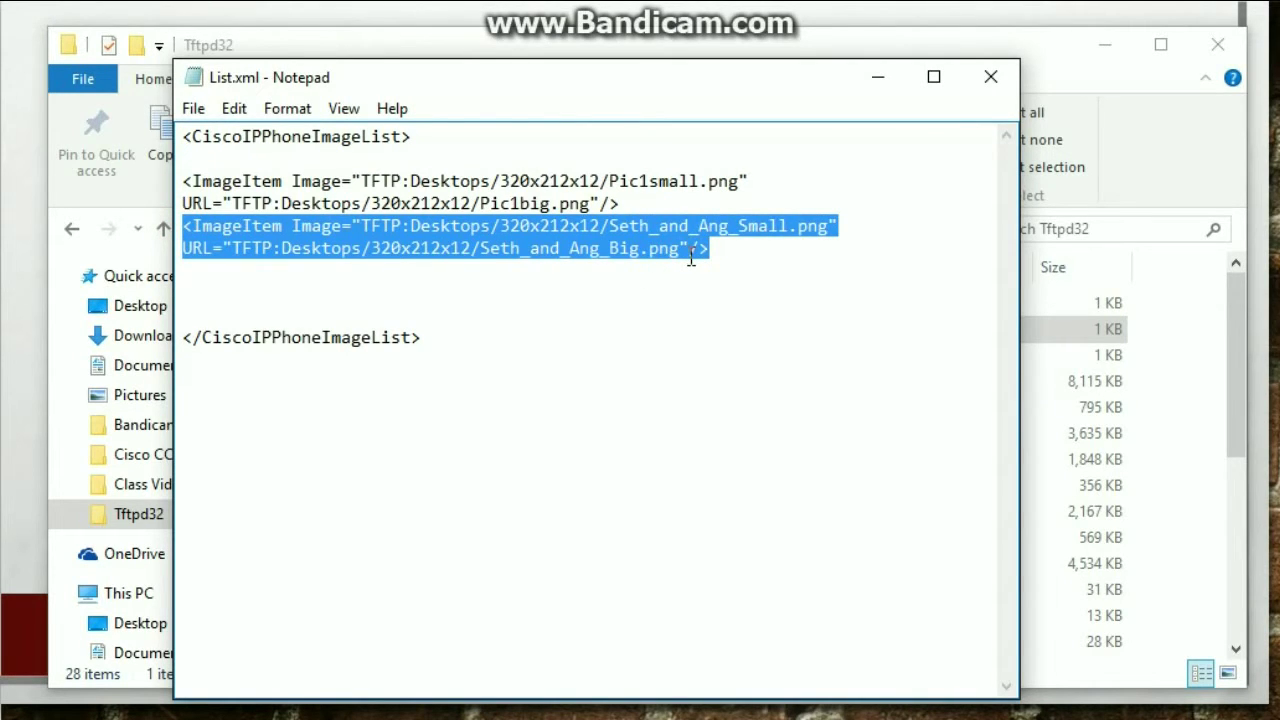
pyautogui.click(766, 268)
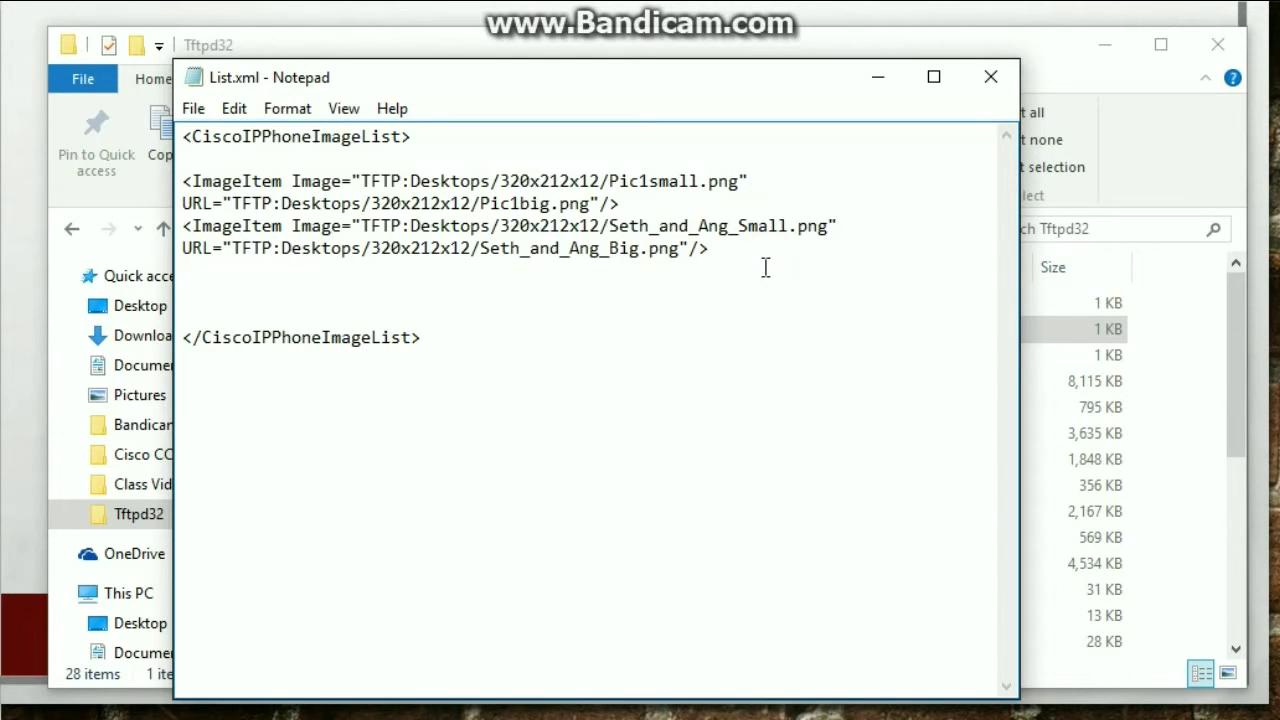
pyautogui.hotkey('ctrl', 'v')
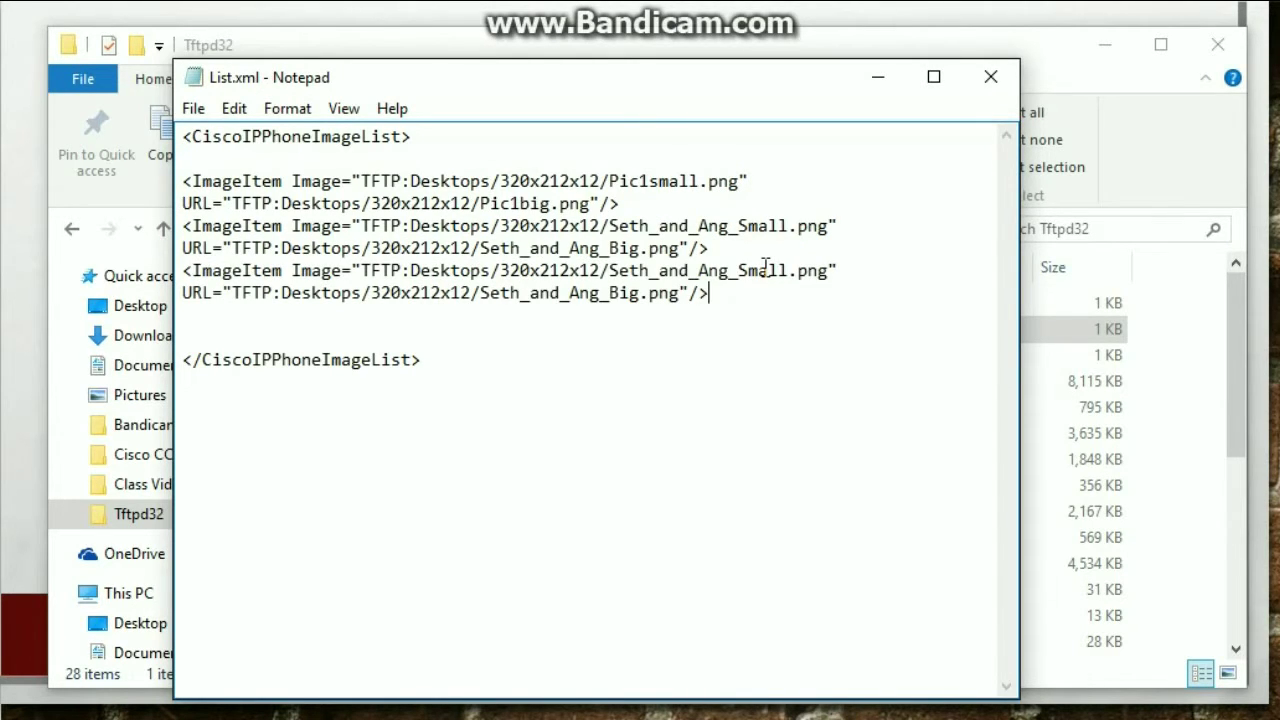
# Replace the file name in the third entry's URL line with TestVOIPbig.png, copying the name from the file in Documents
pyautogui.moveTo(609, 270); pyautogui.dragTo(817, 283)
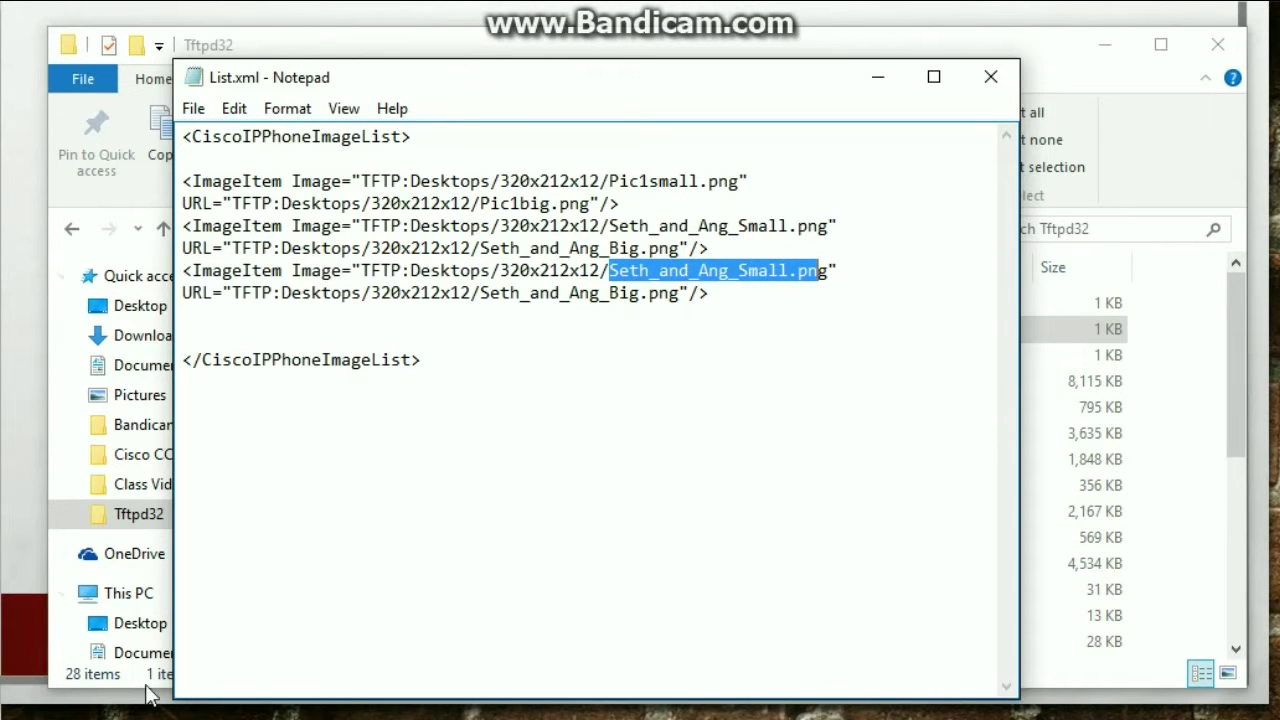
pyautogui.click(280, 695)
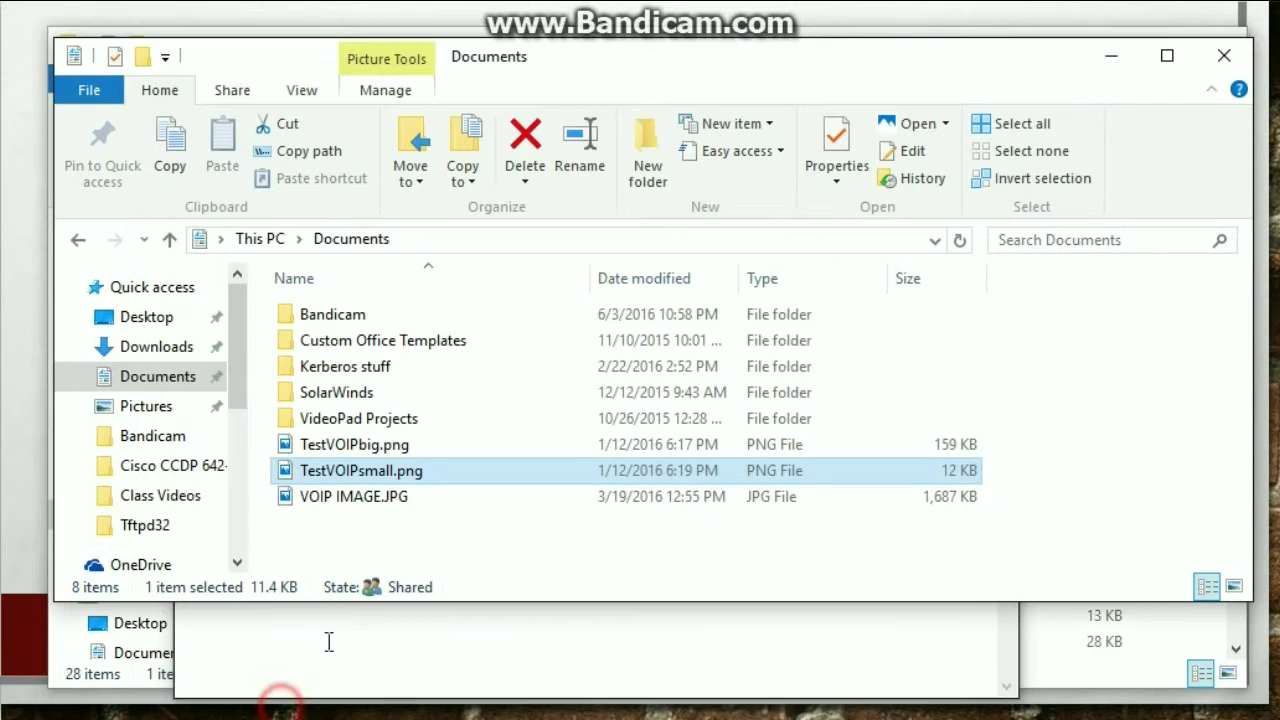
pyautogui.click(358, 446)
pyautogui.click(358, 446)
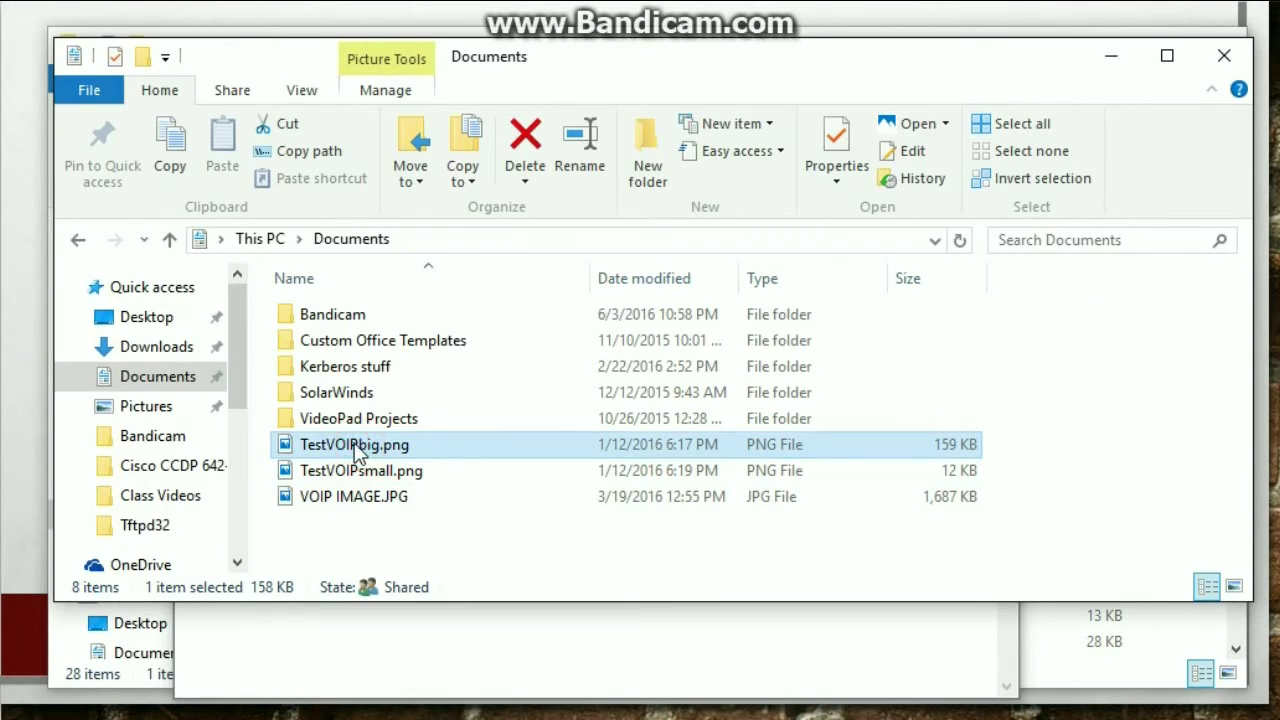
pyautogui.hotkey('ctrl', 'a')
pyautogui.hotkey('ctrl', 'c')
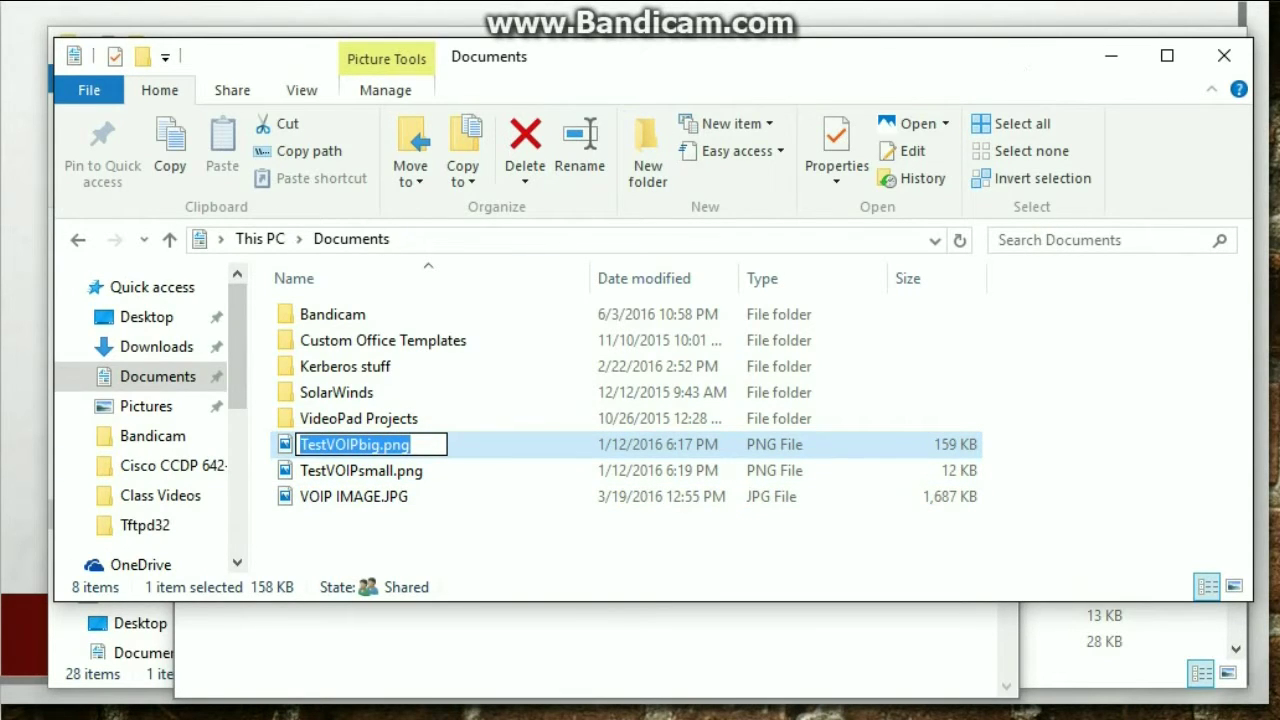
pyautogui.click(378, 652)
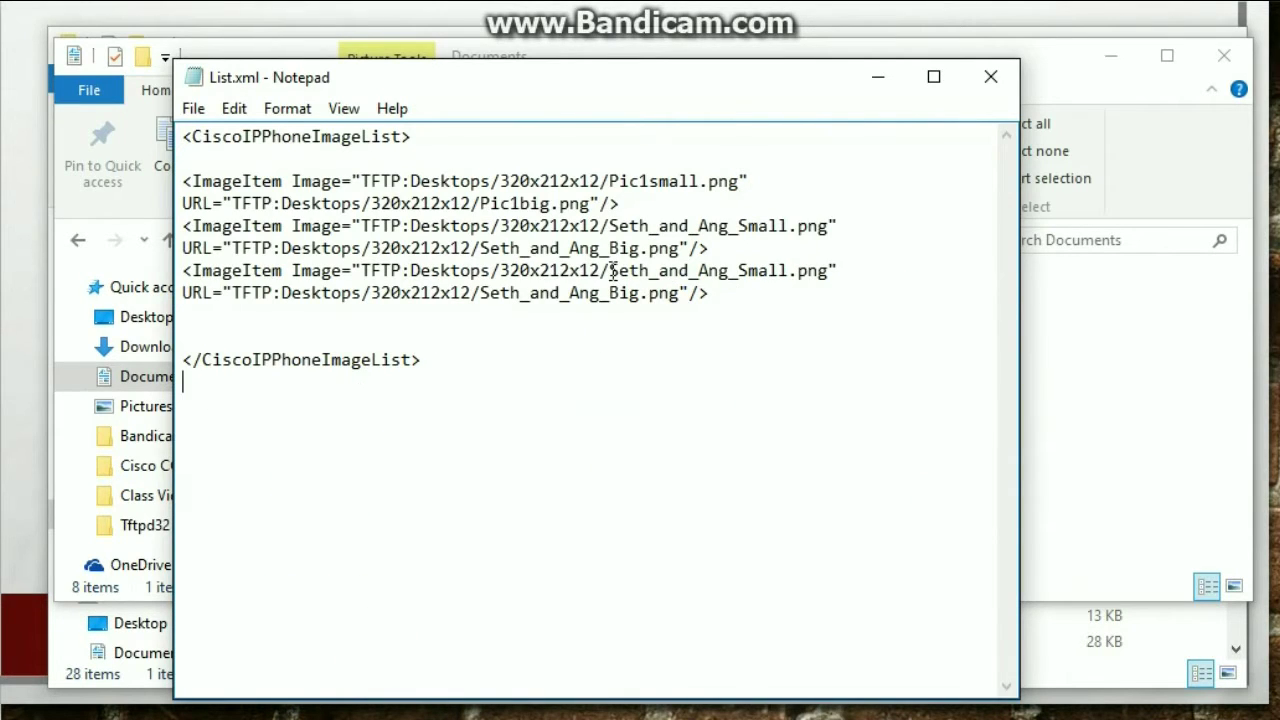
pyautogui.moveTo(480, 293); pyautogui.dragTo(678, 298)
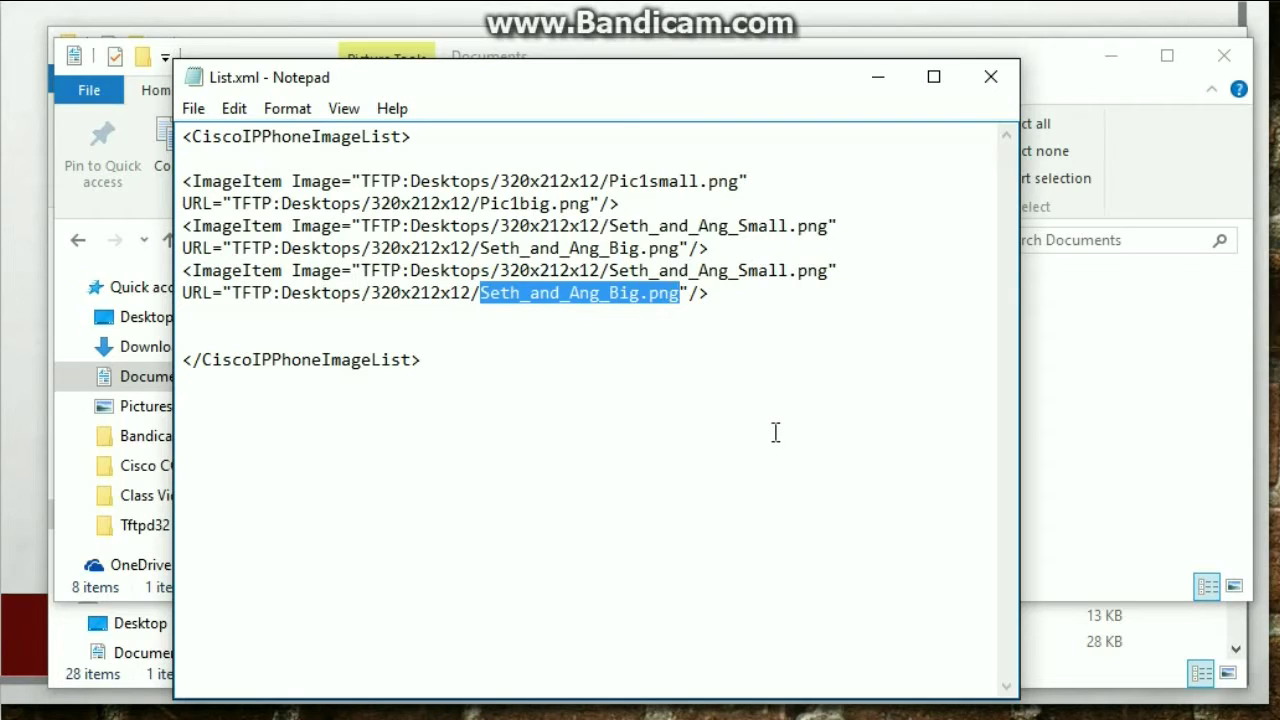
pyautogui.hotkey('ctrl', 'v')
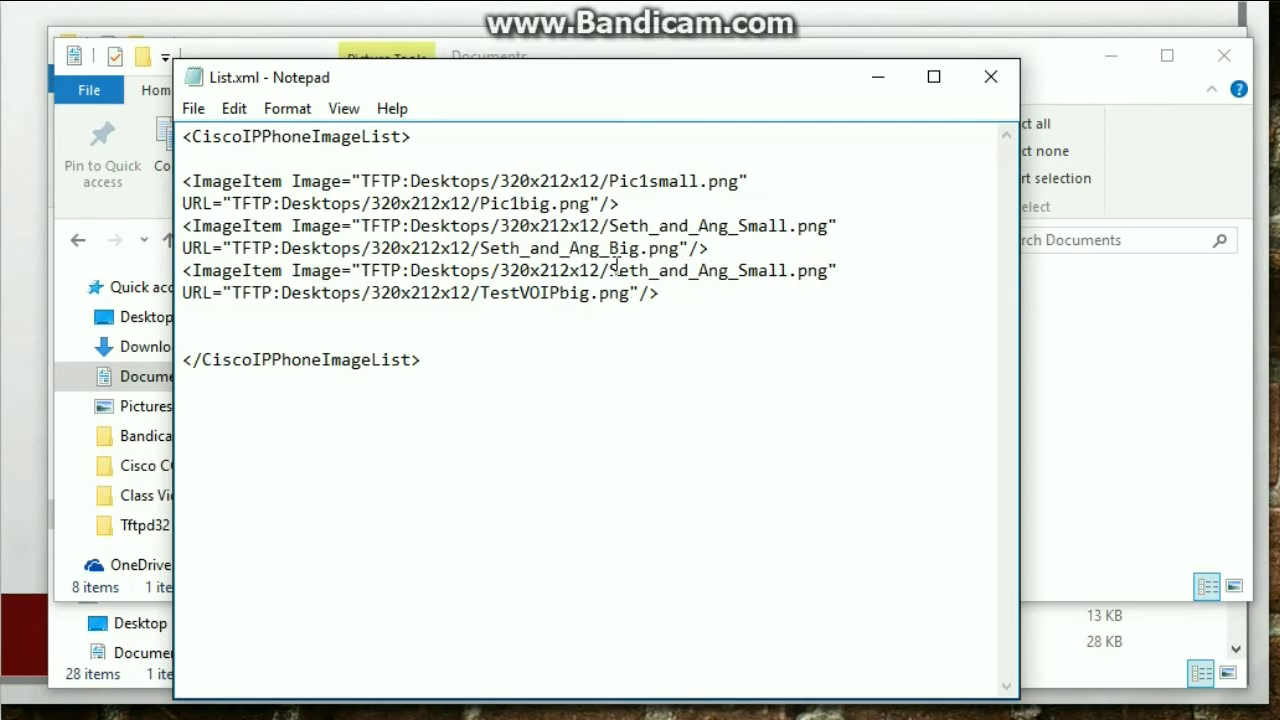
# Change the third entry's ImageItem file name to TestVOIPsmall.png, reusing the copied name
pyautogui.moveTo(608, 271); pyautogui.dragTo(828, 286)
pyautogui.hotkey('ctrl', 'v')
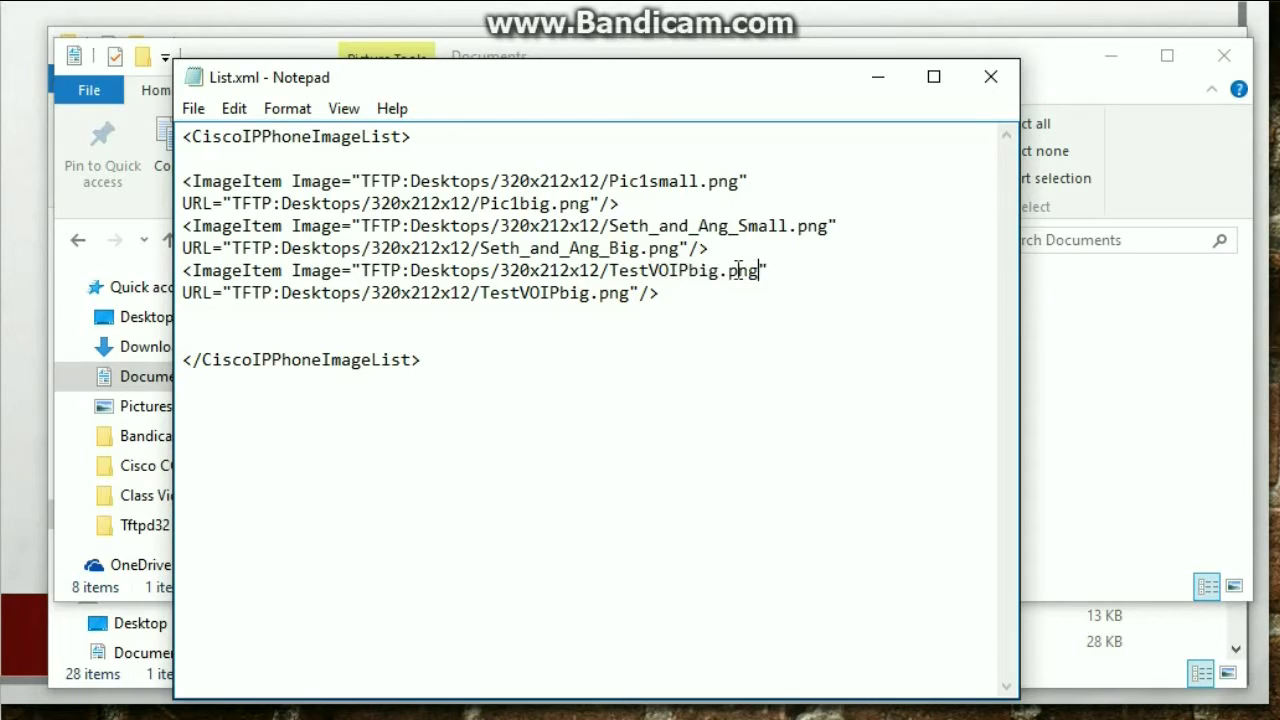
pyautogui.click(716, 275)
pyautogui.press('BackSpace')
pyautogui.press('BackSpace')
pyautogui.press('BackSpace')
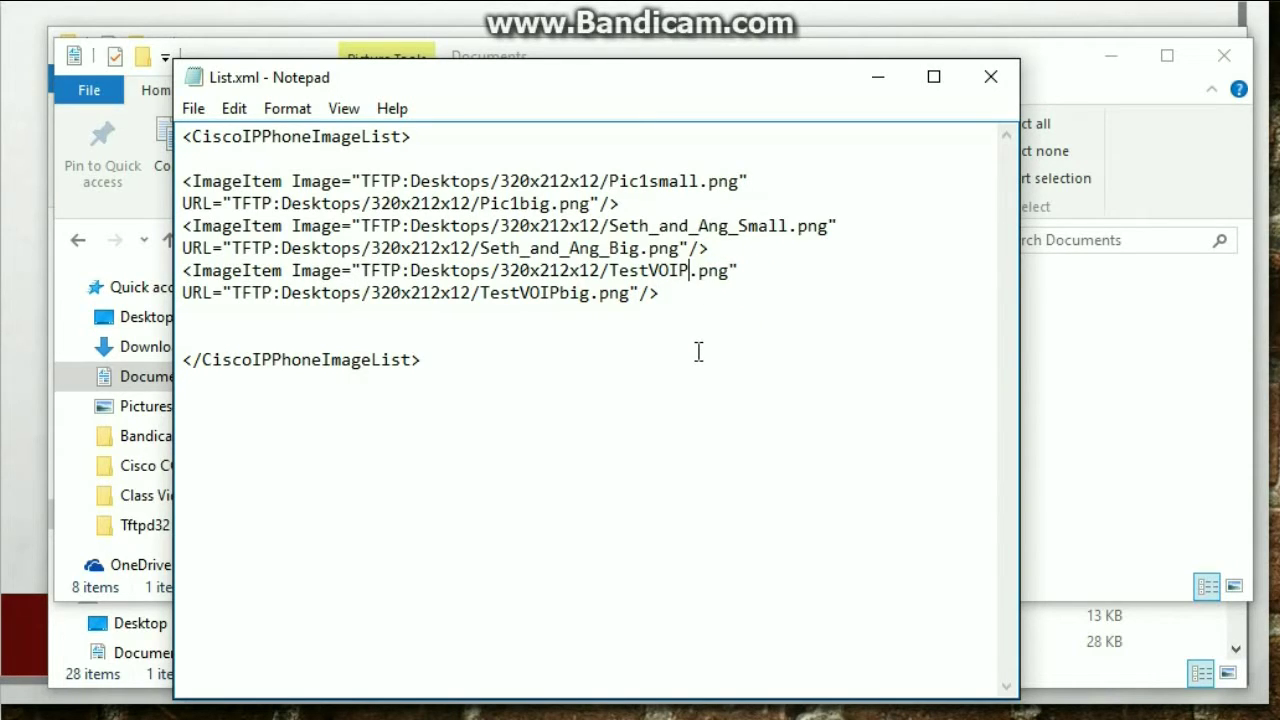
pyautogui.write('small')
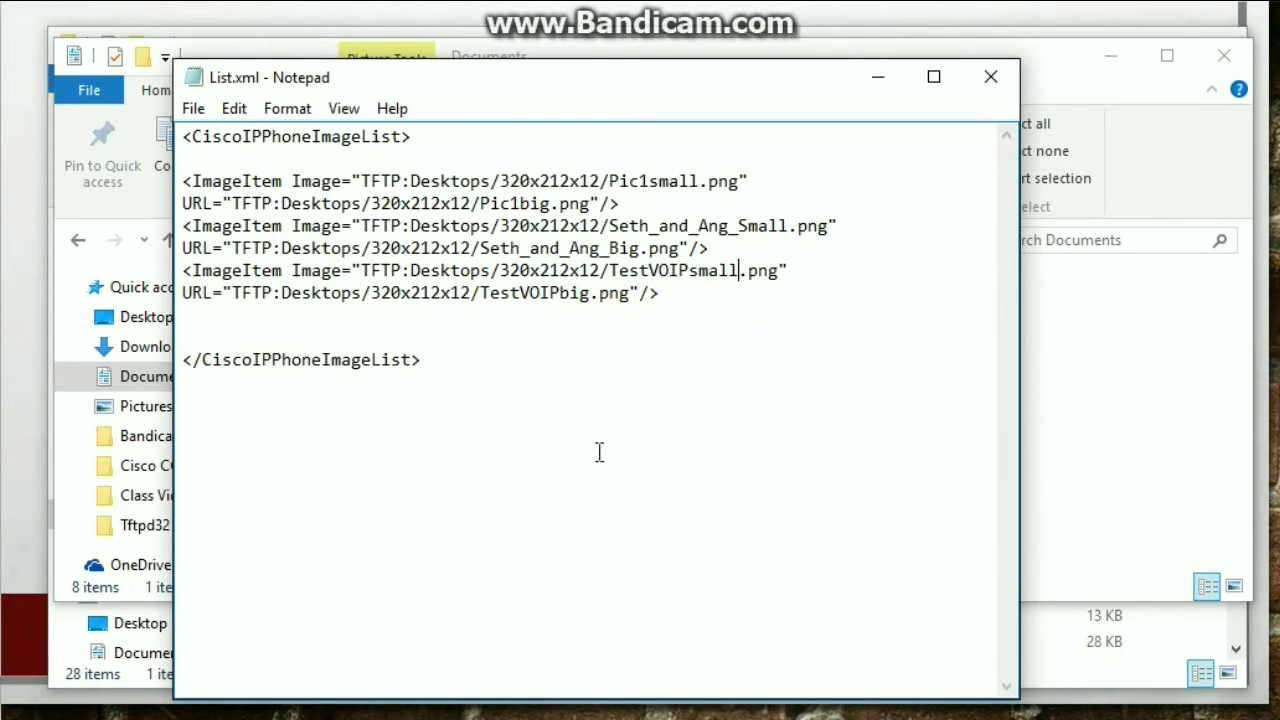
# Save the edited List.xml and close it
pyautogui.click(196, 112)
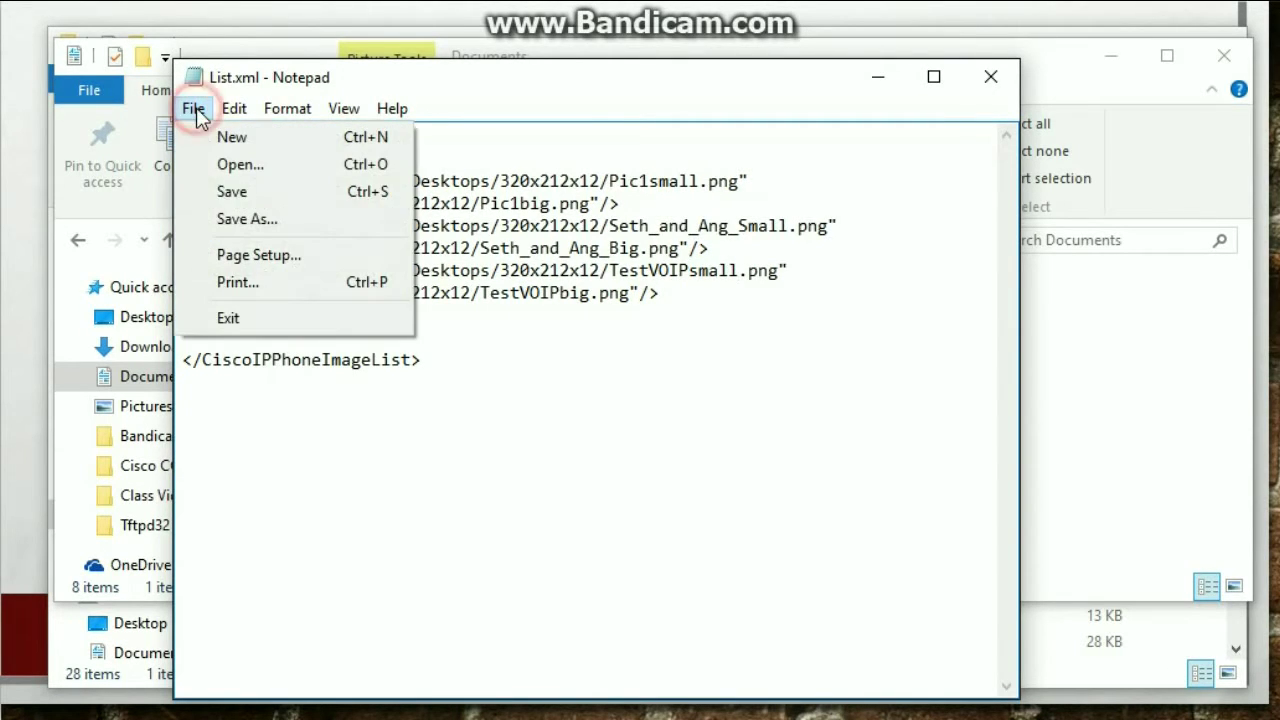
pyautogui.click(222, 192)
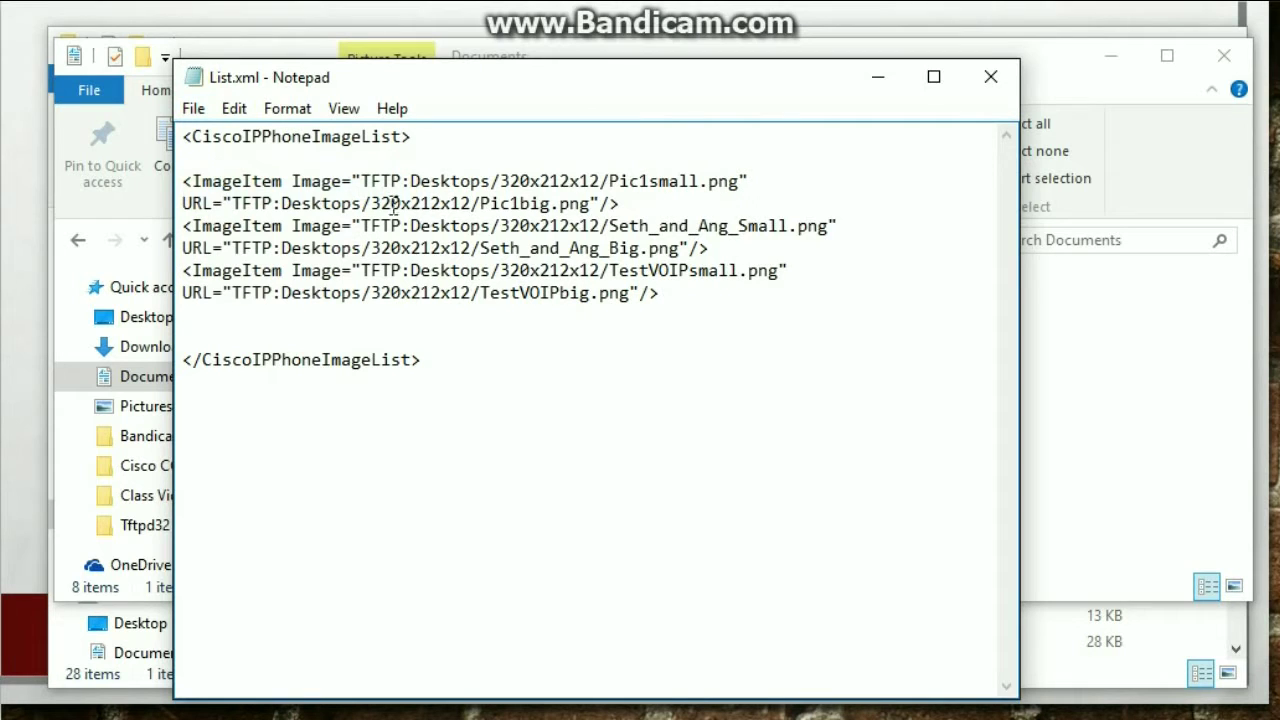
pyautogui.click(988, 80)
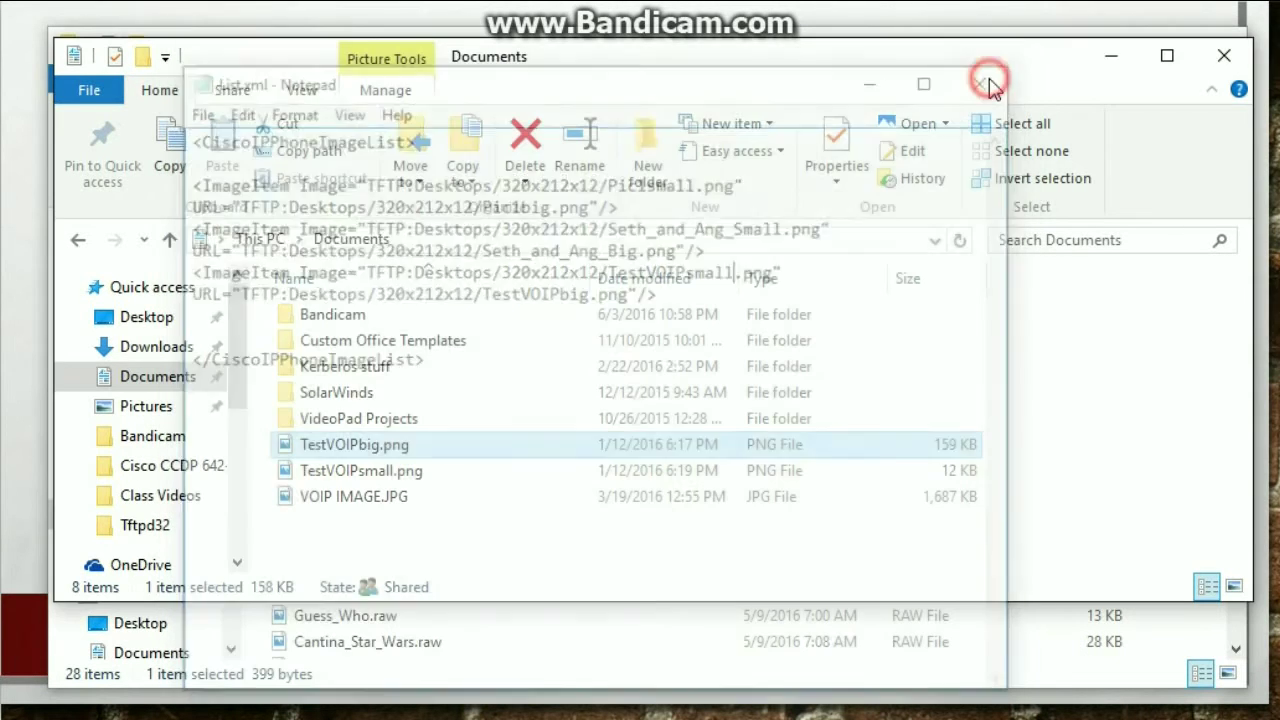
# Reopen List.xml from the Tftpd32 folder in Notepad, check the saved image entries, and close it
pyautogui.click(1110, 56)
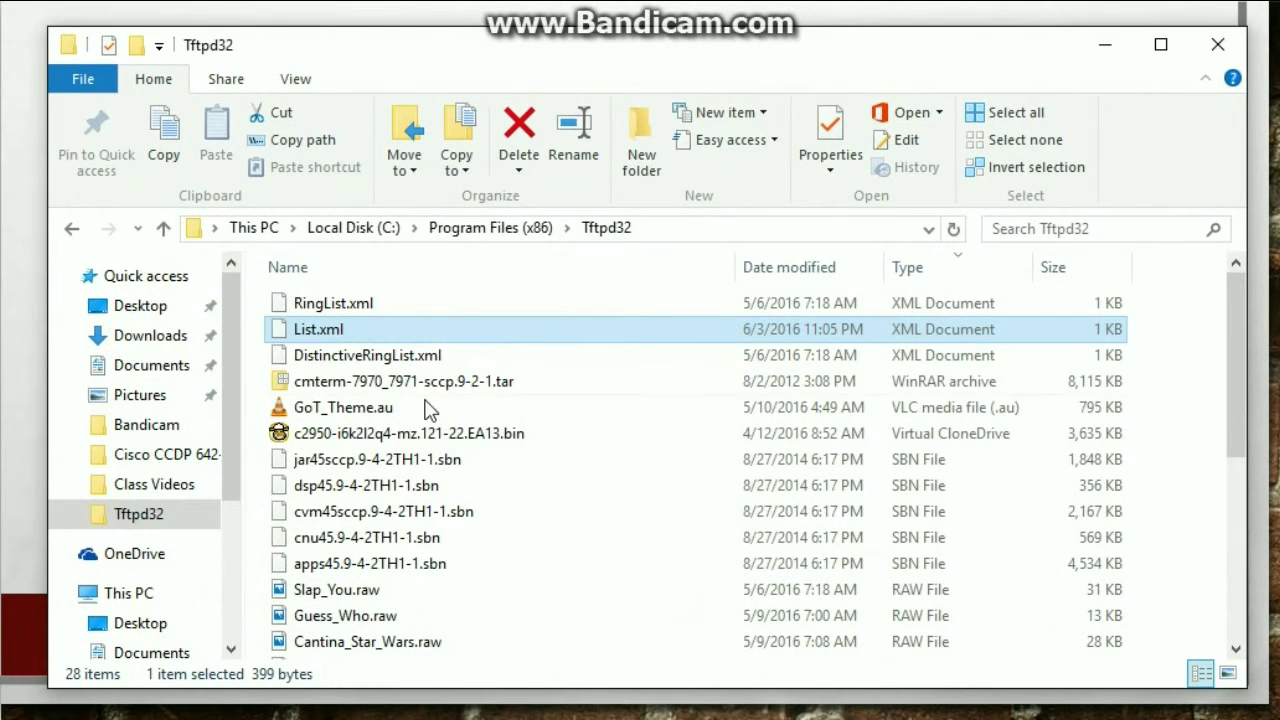
pyautogui.rightClick(323, 334)
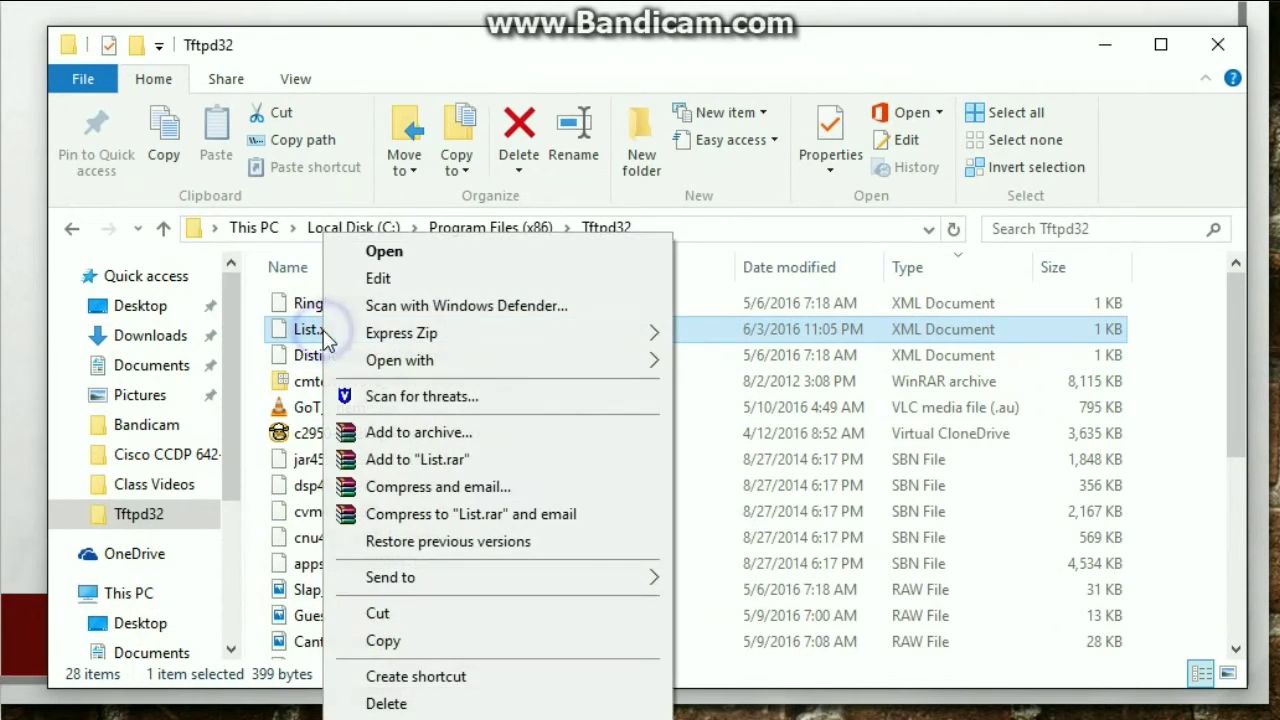
pyautogui.moveTo(533, 372)
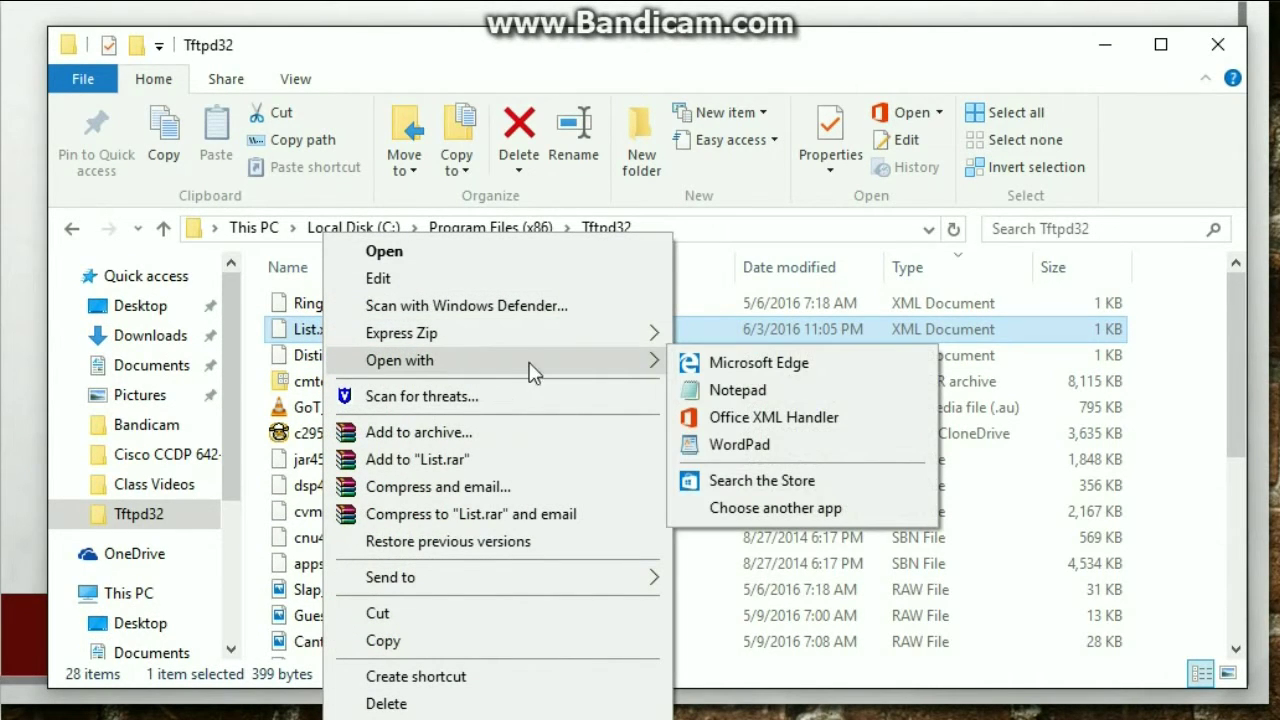
pyautogui.click(738, 391)
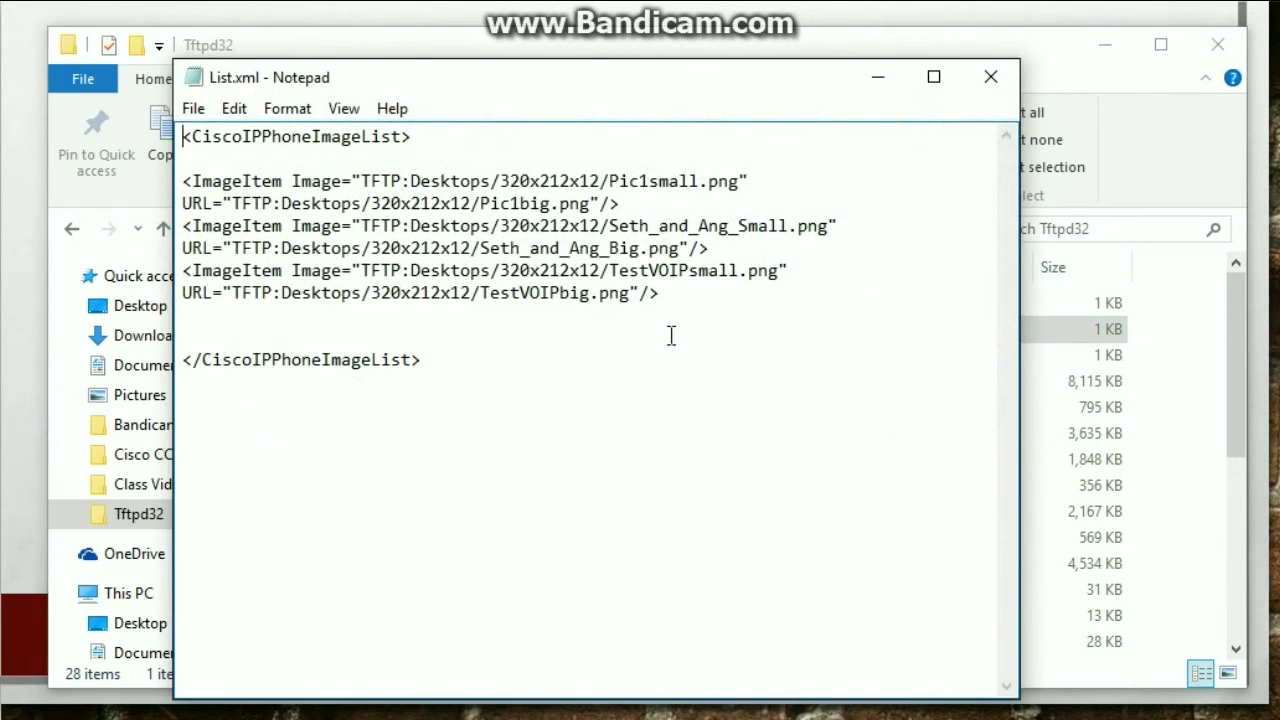
pyautogui.click(992, 80)
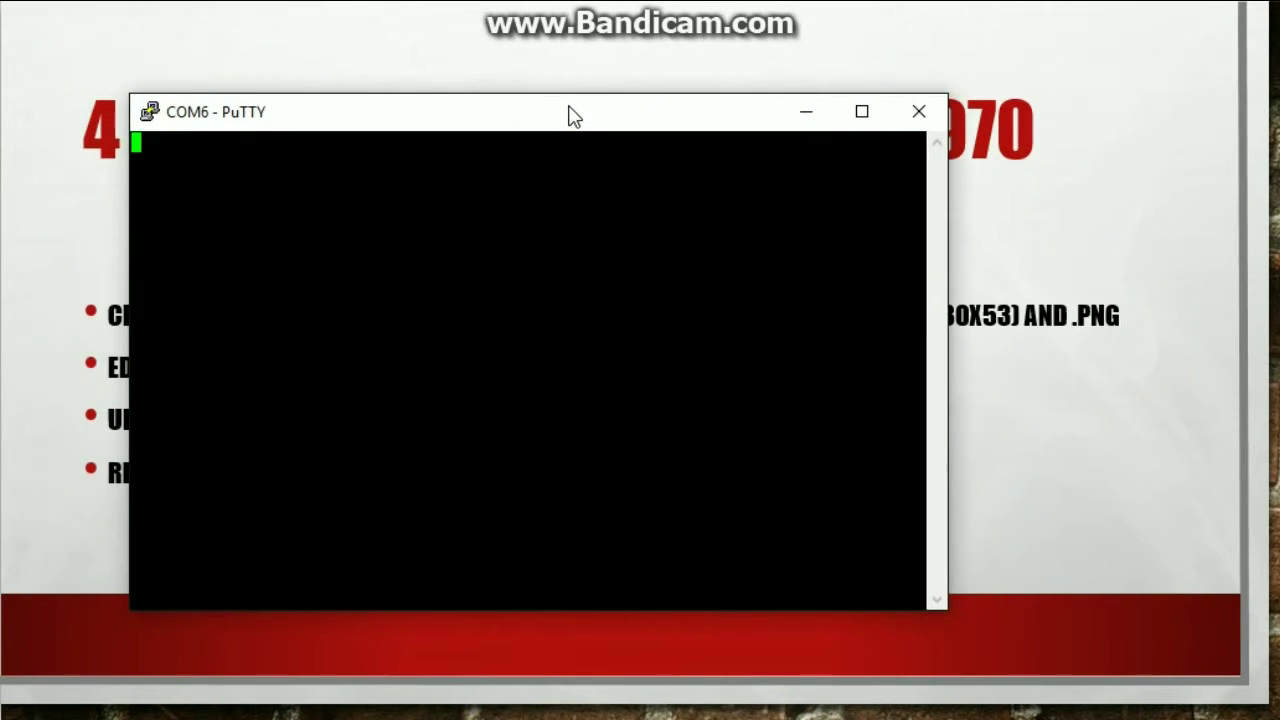
# Wake the router's COM6 console session in PuTTY and enter privileged EXEC mode with en
pyautogui.press('Return')
pyautogui.press('Return')
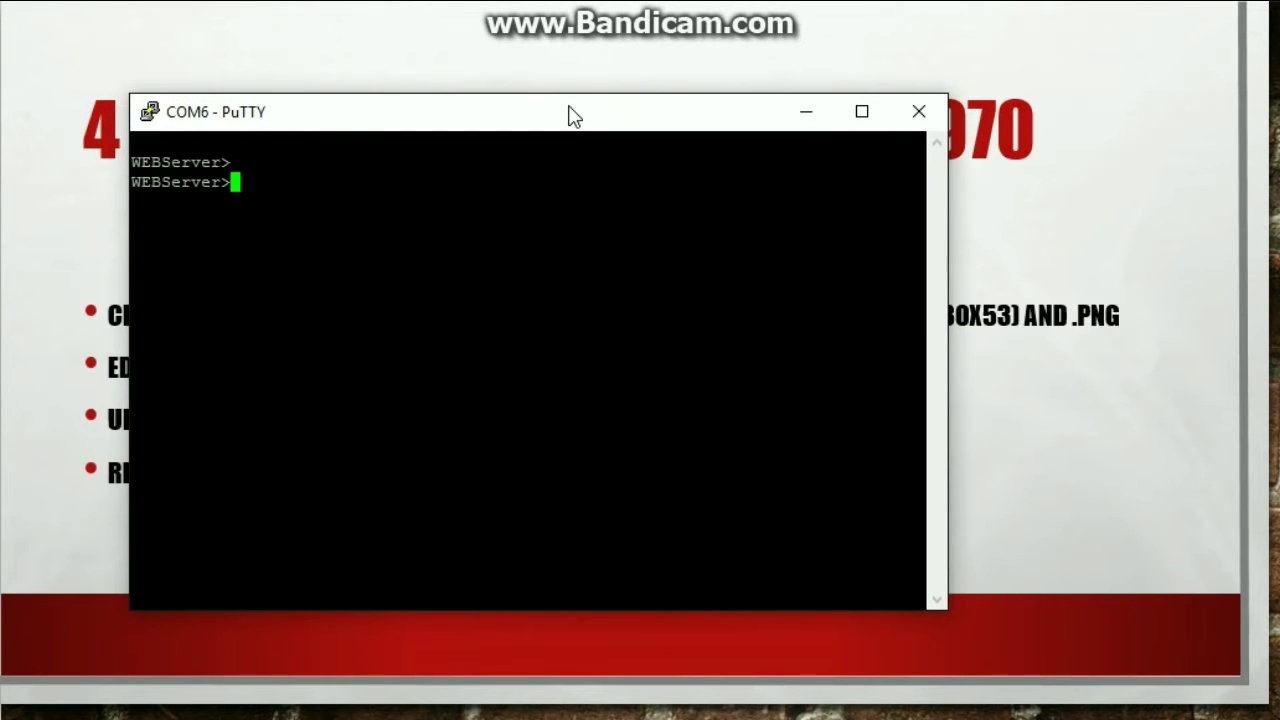
pyautogui.write('en')
pyautogui.press('Return')
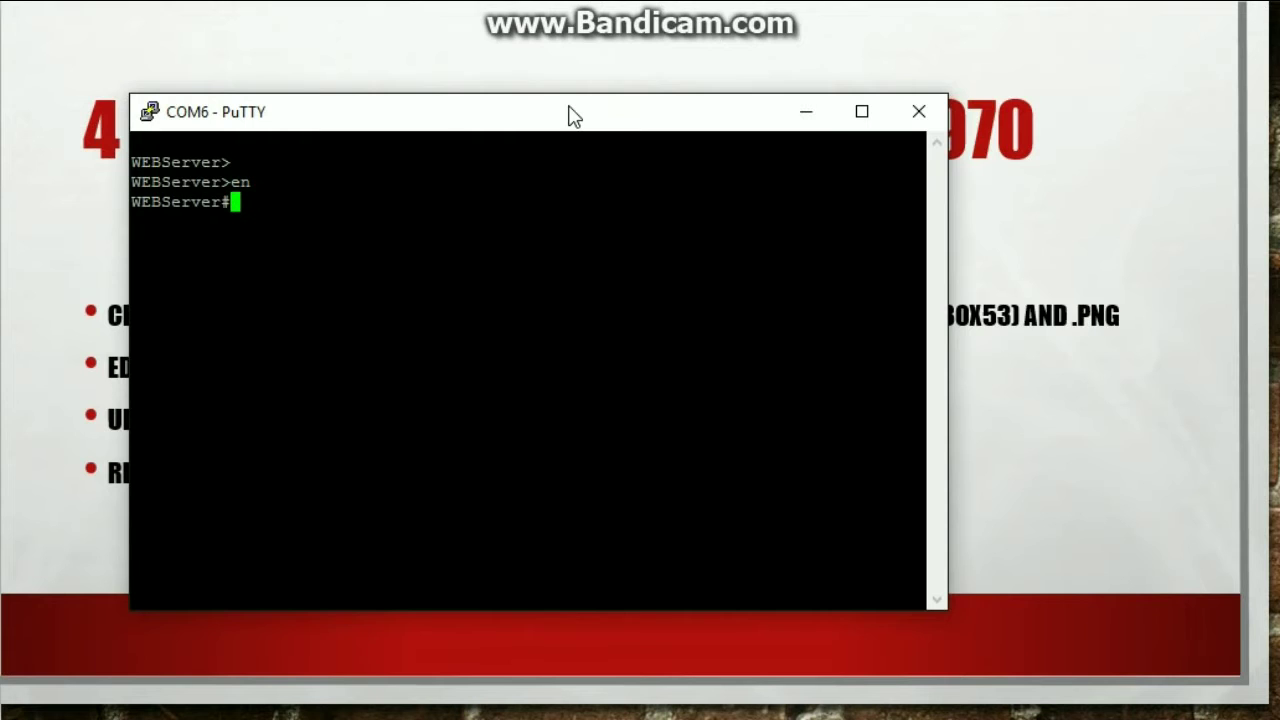
# List the router's flash contents with dir flash: in a widened console window and locate the Desktops directory
pyautogui.write('dir flash:')
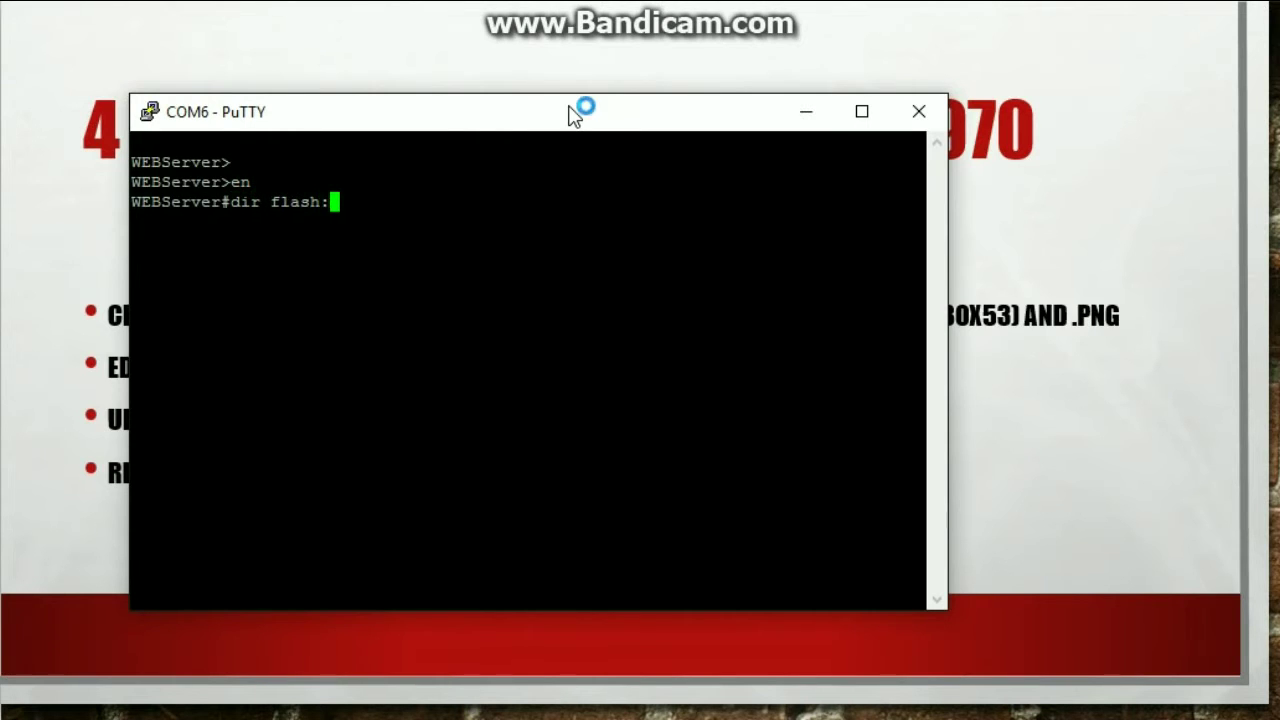
pyautogui.moveTo(942, 316); pyautogui.dragTo(1155, 329)
pyautogui.press('Return')
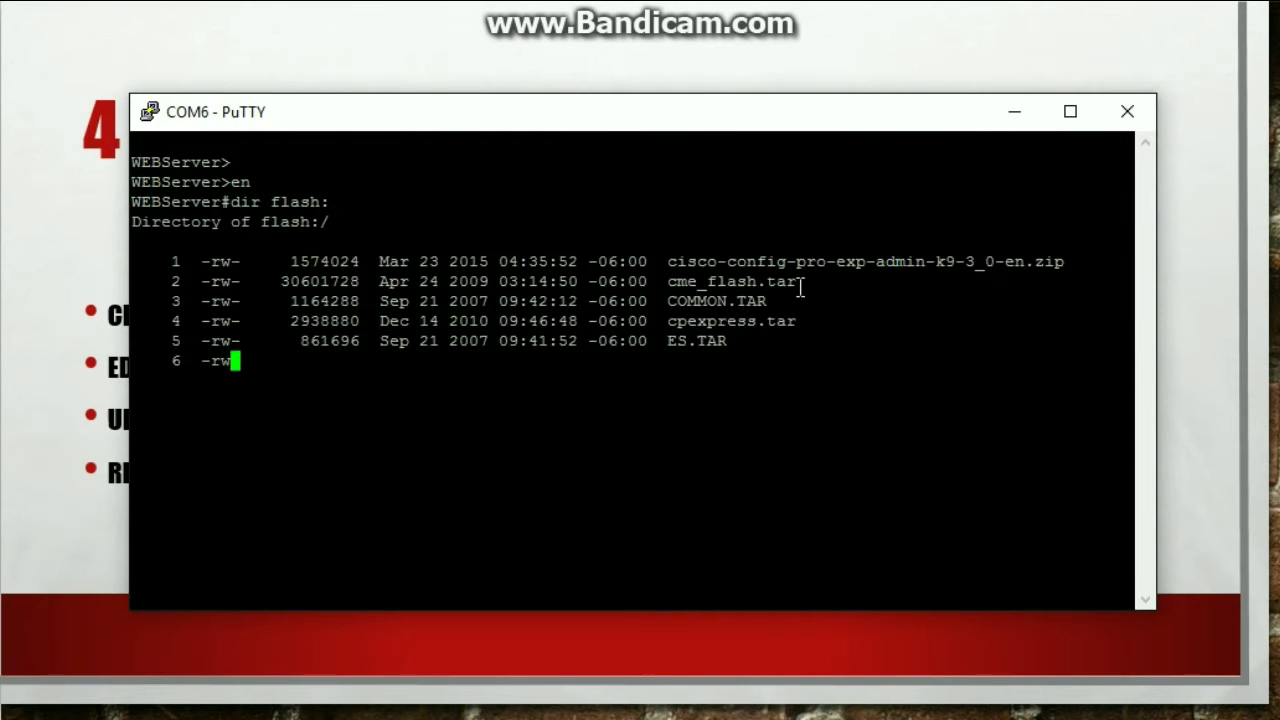
pyautogui.press('space')
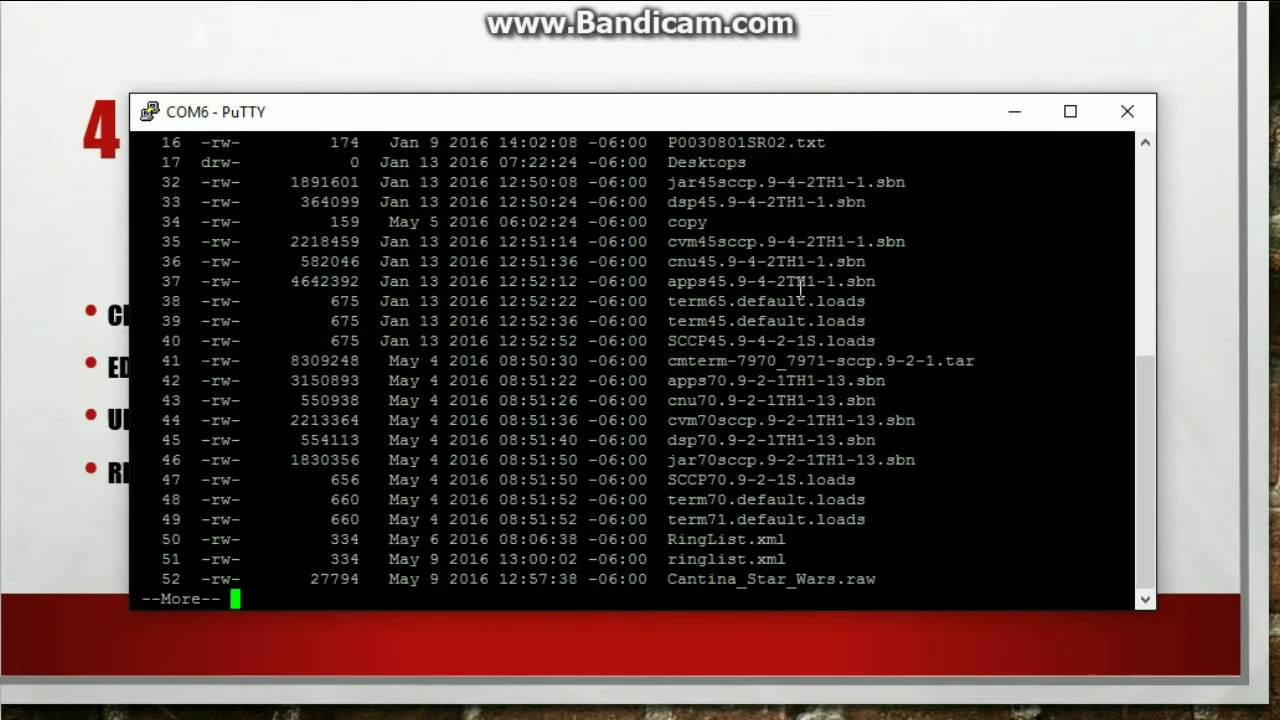
pyautogui.press('space')
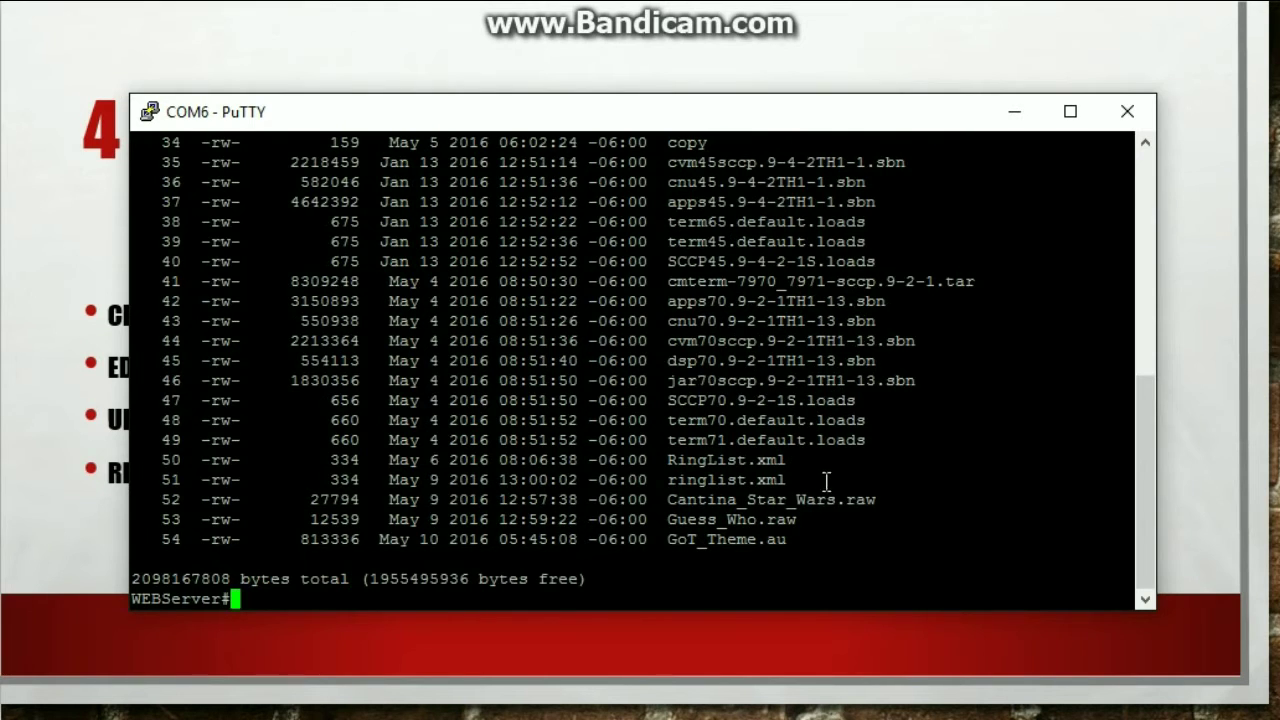
pyautogui.scroll(4, 805, 522)
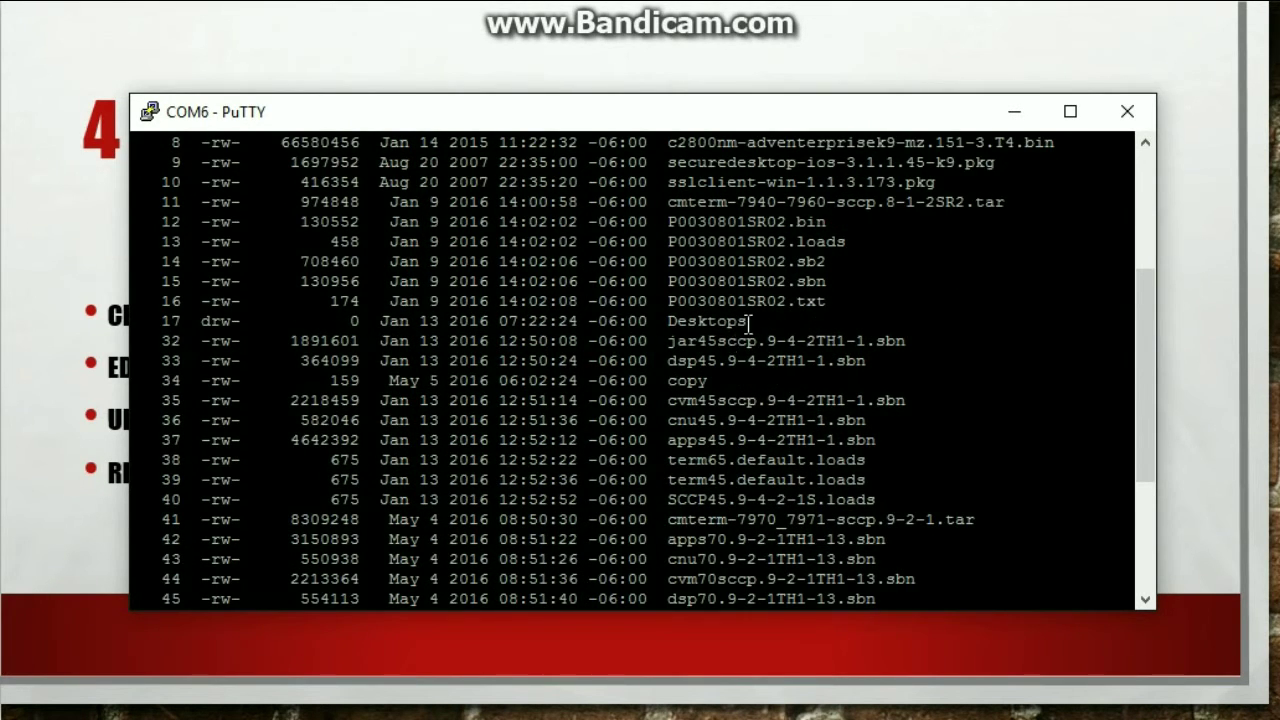
pyautogui.moveTo(748, 321); pyautogui.dragTo(676, 327)
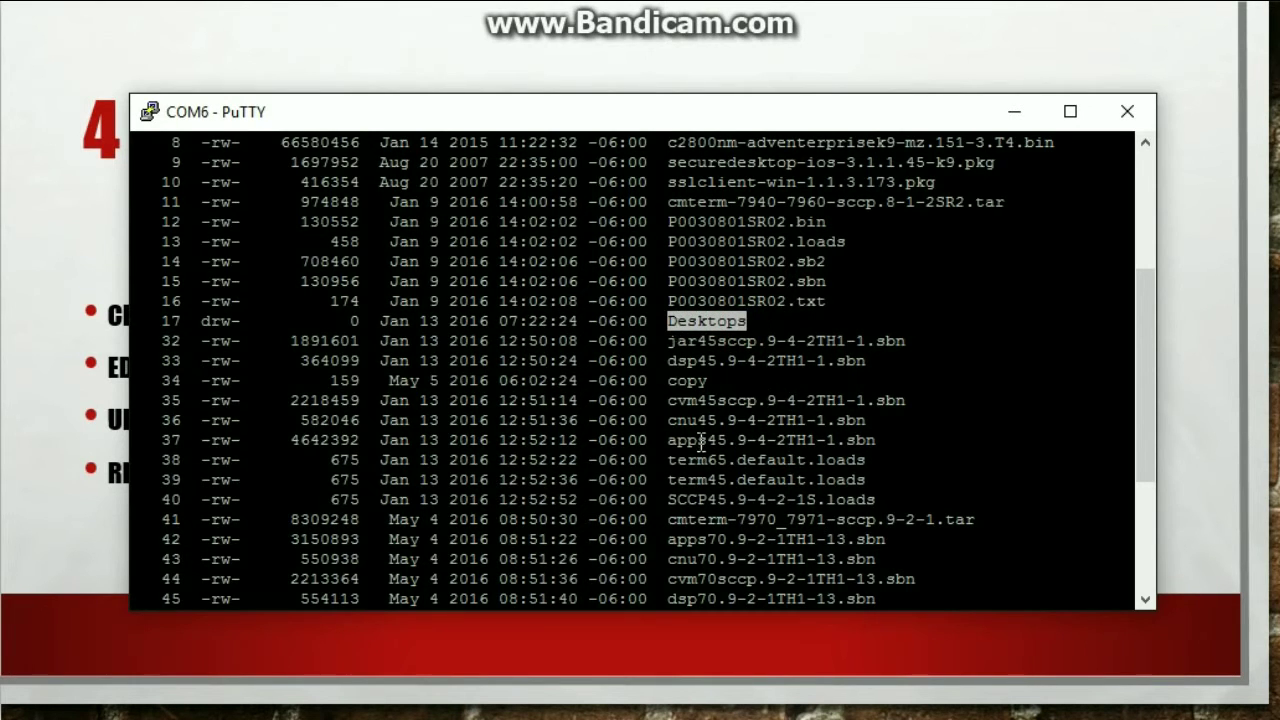
pyautogui.scroll(4, 788, 487)
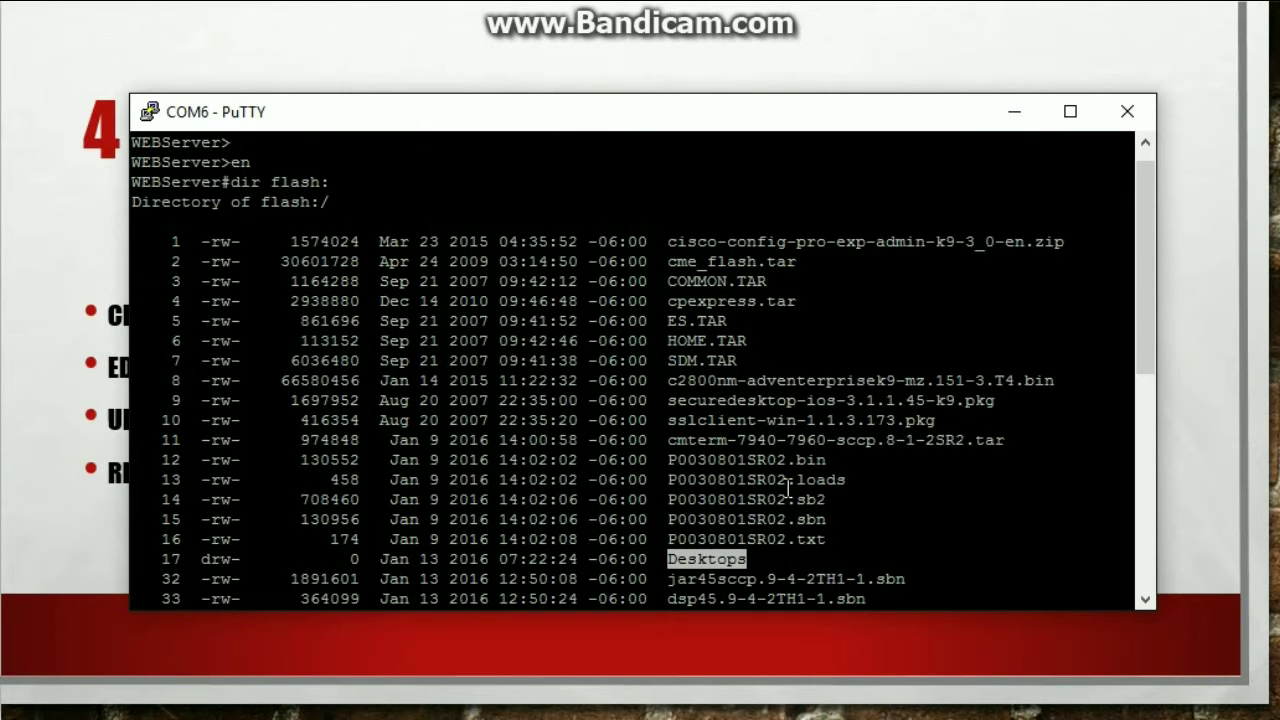
pyautogui.scroll(-4, 786, 490)
pyautogui.scroll(-4, 730, 340)
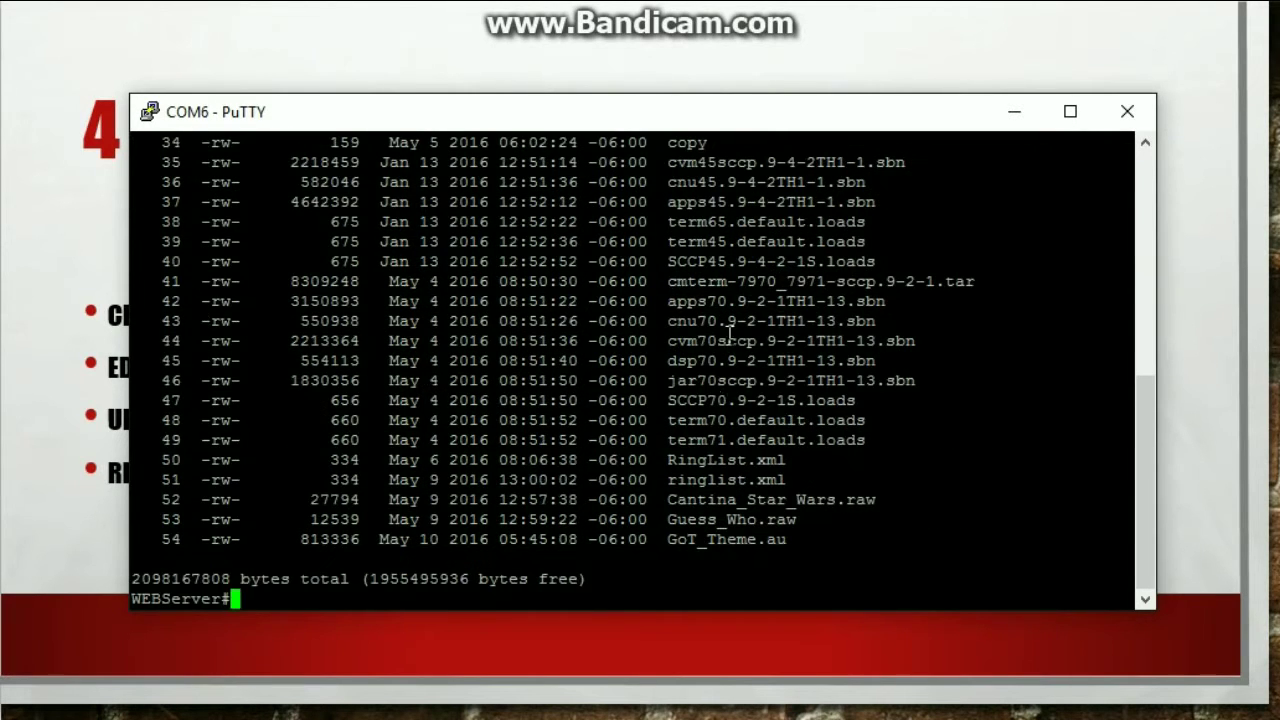
# List the contents of flash:Desktops and locate the 320x212x12 directory
pyautogui.write('dir flash:D')
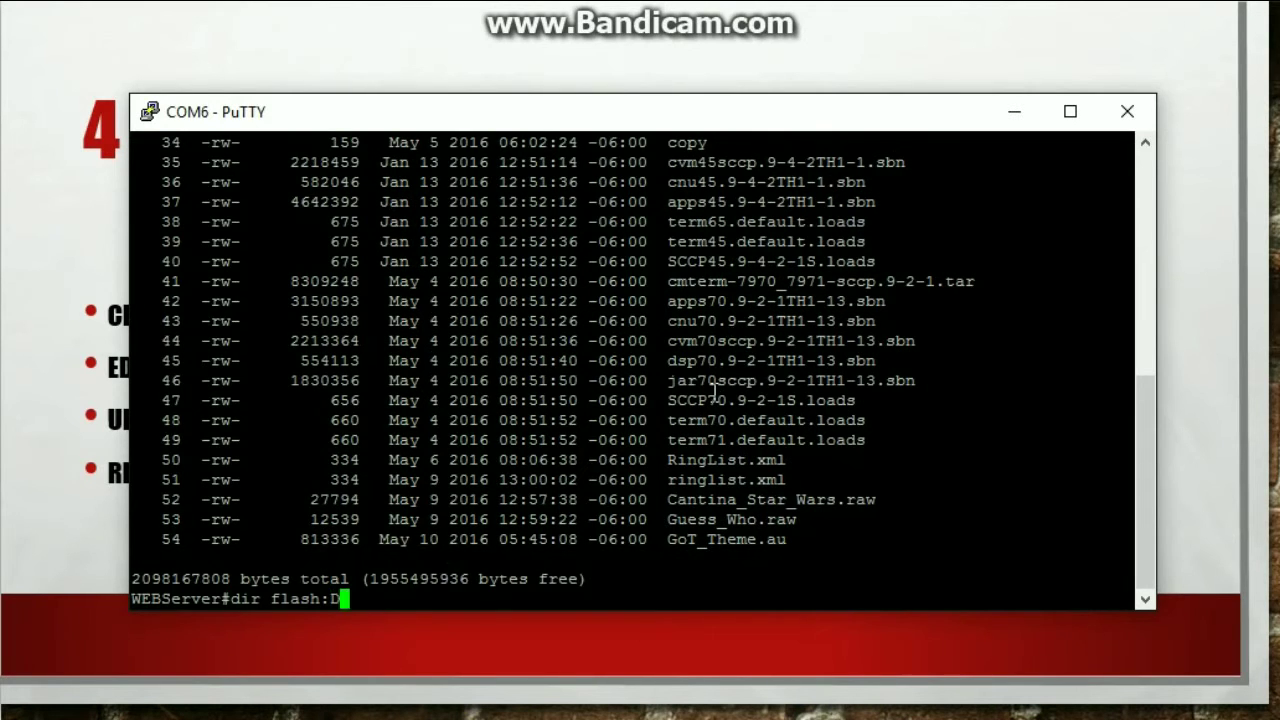
pyautogui.press('Tab')
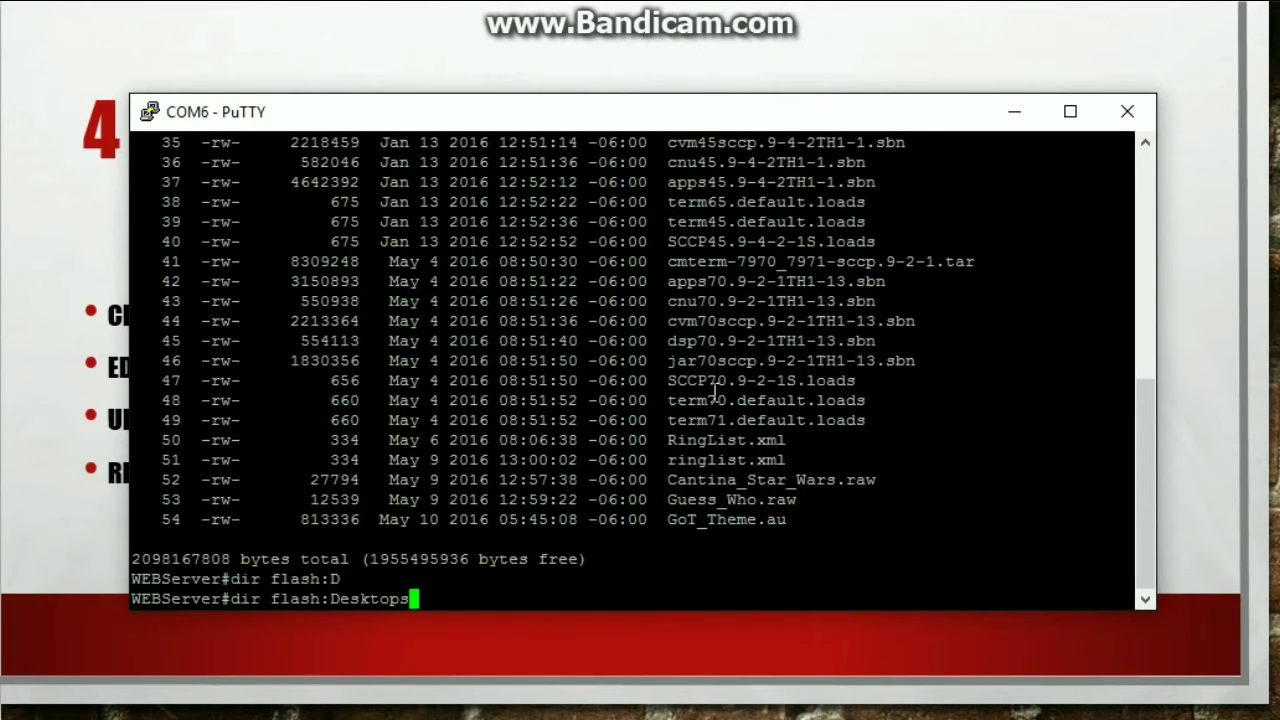
pyautogui.write('?')
pyautogui.press('Return')
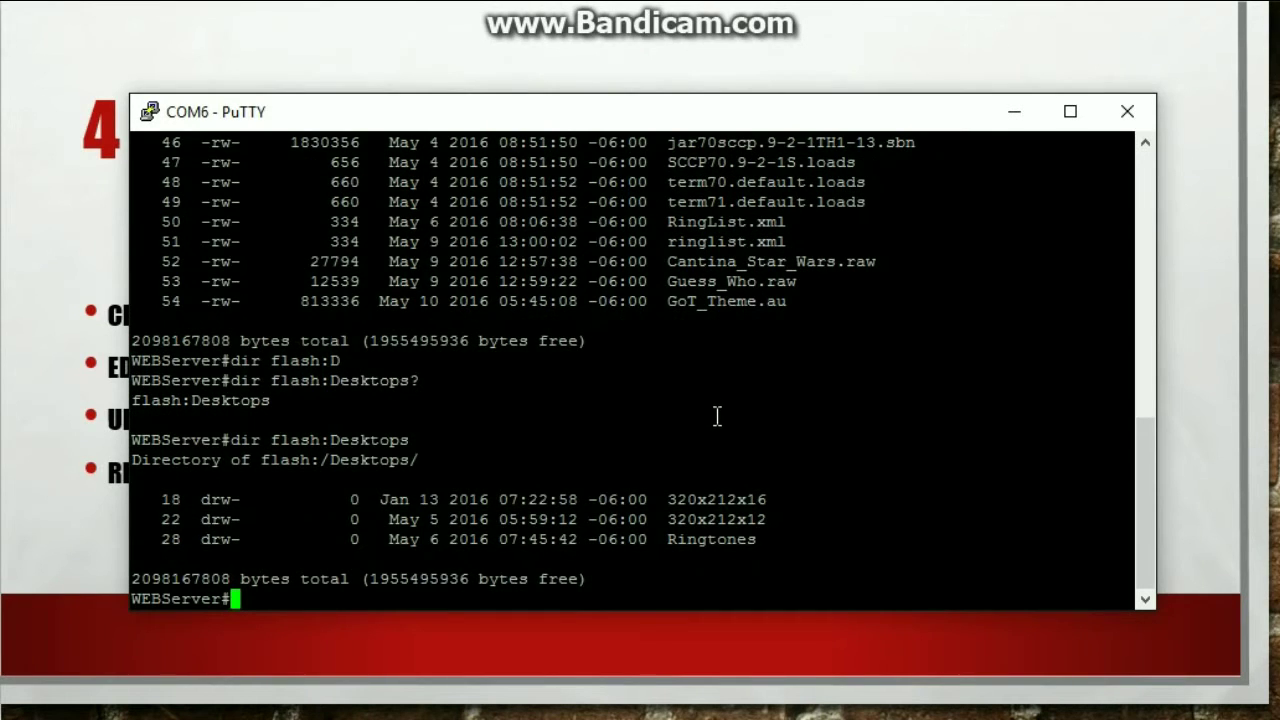
pyautogui.moveTo(775, 519); pyautogui.dragTo(683, 527)
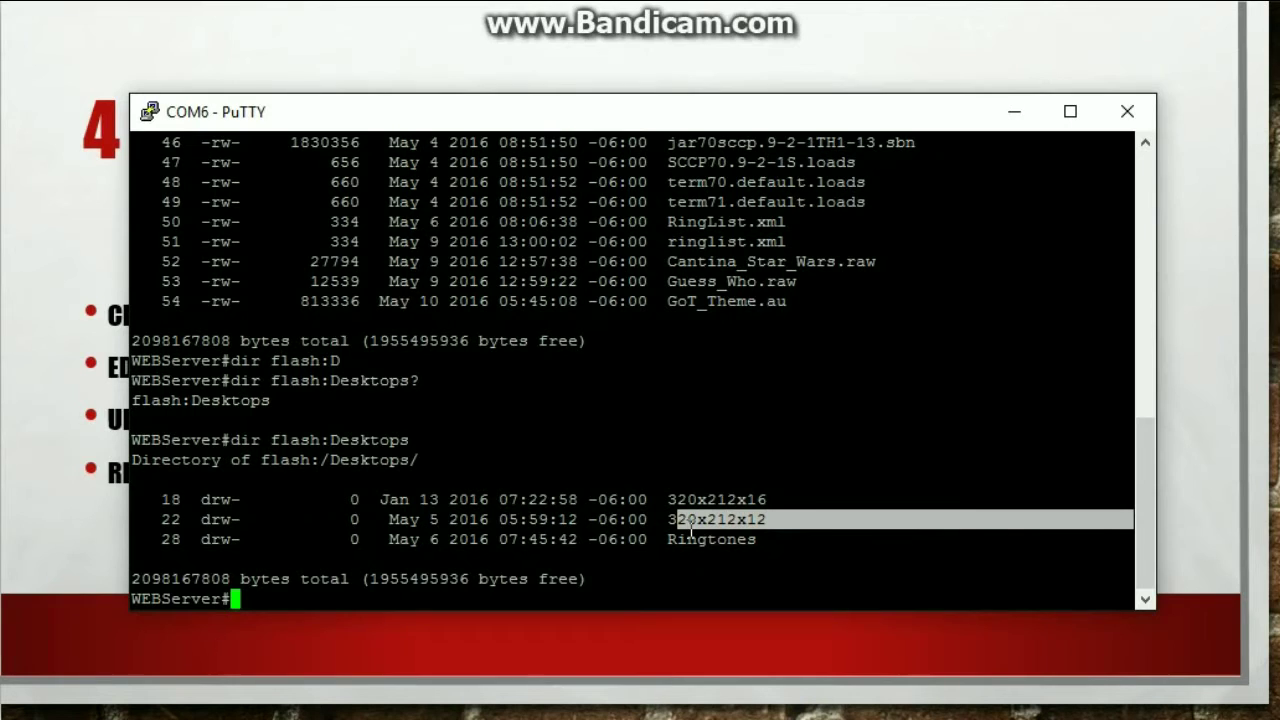
pyautogui.click(687, 519)
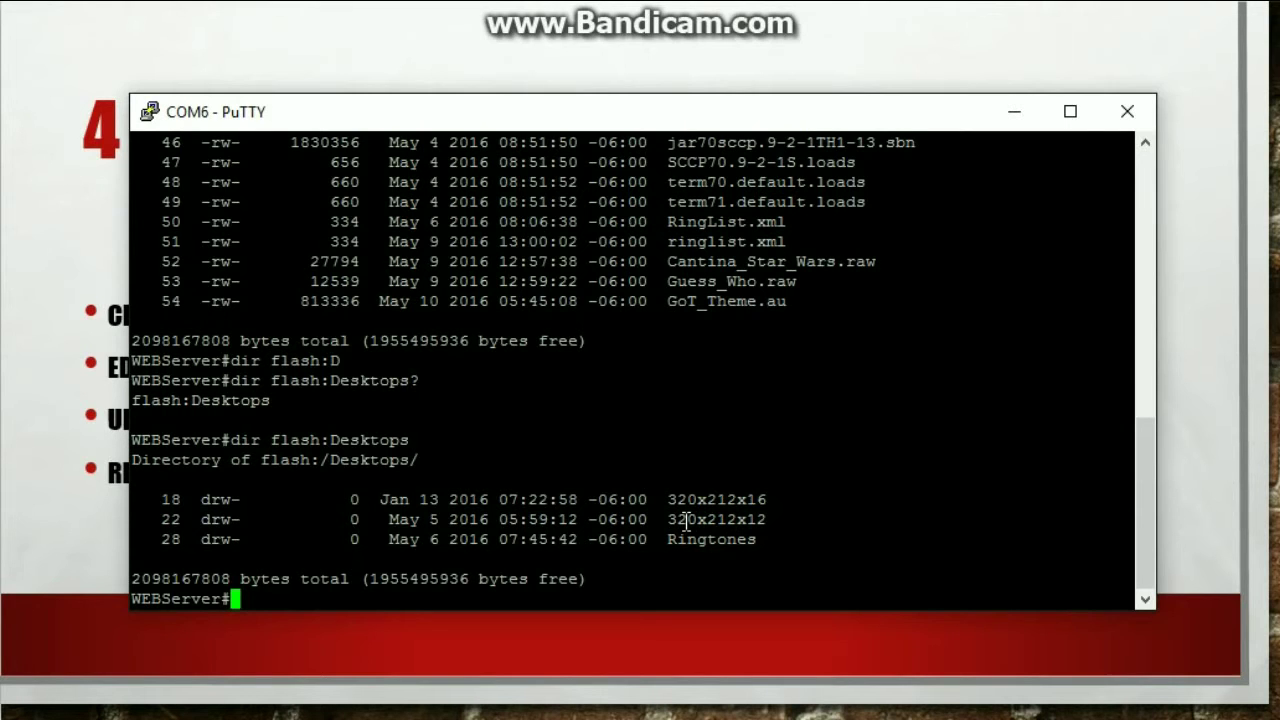
# Display the command-line help for the arguments of the mkdir command
pyautogui.write('mkdir')
pyautogui.press('Tab')
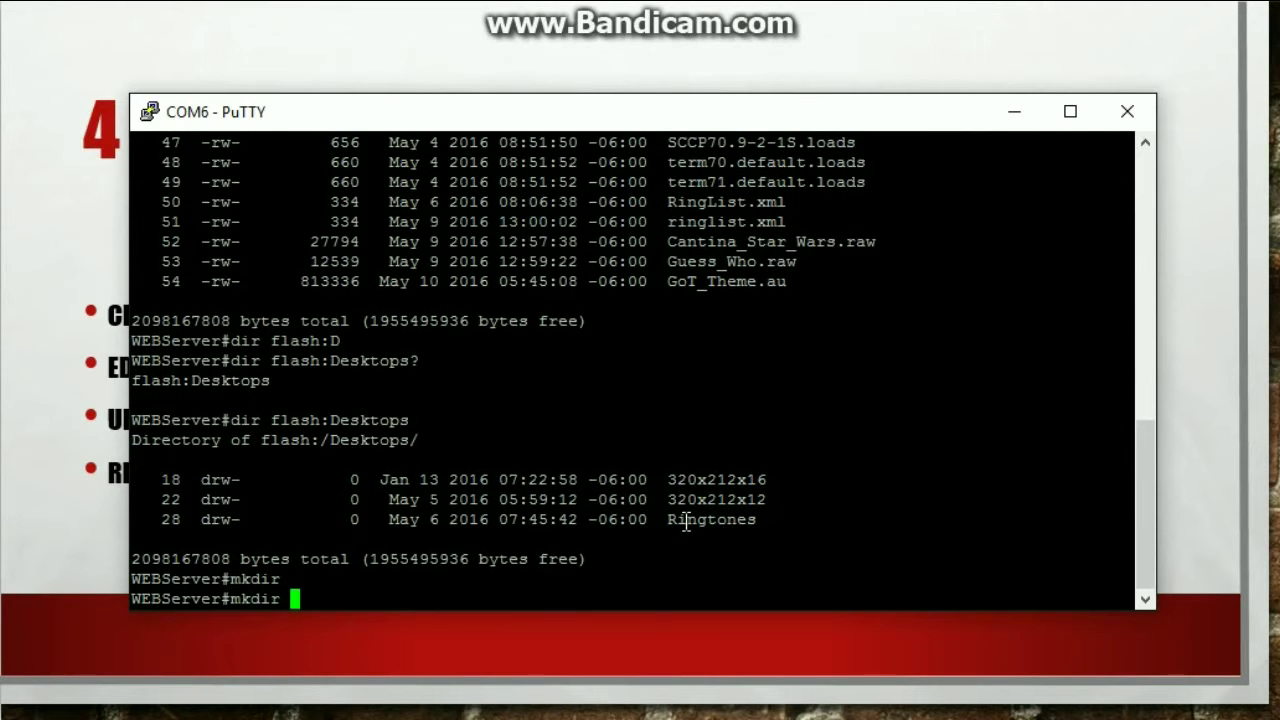
pyautogui.write('?')
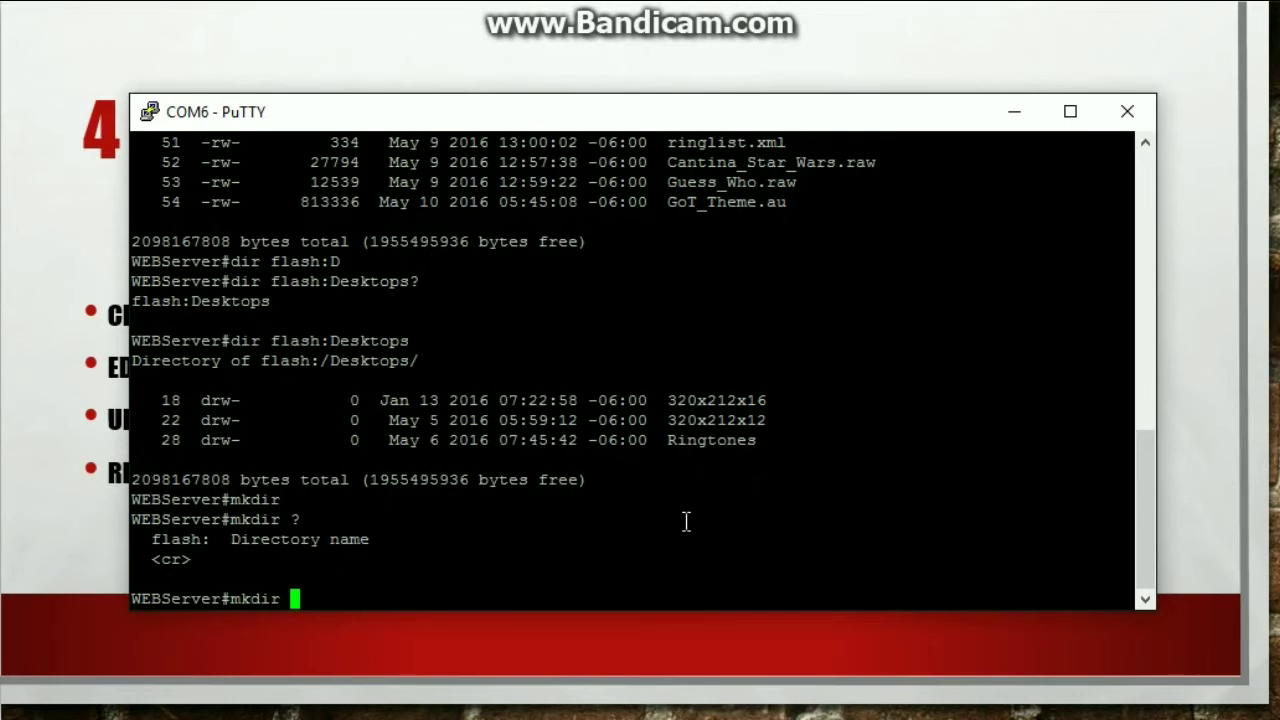
# Clear the unfinished mkdir command and examine the 320x212x16 and 320x212x12 entries in the flash:/Desktops/ listing
pyautogui.press('BackSpace')
pyautogui.press('BackSpace')
pyautogui.press('BackSpace')
pyautogui.press('BackSpace')
pyautogui.press('BackSpace')
pyautogui.press('BackSpace')
pyautogui.moveTo(659, 400); pyautogui.dragTo(771, 400)
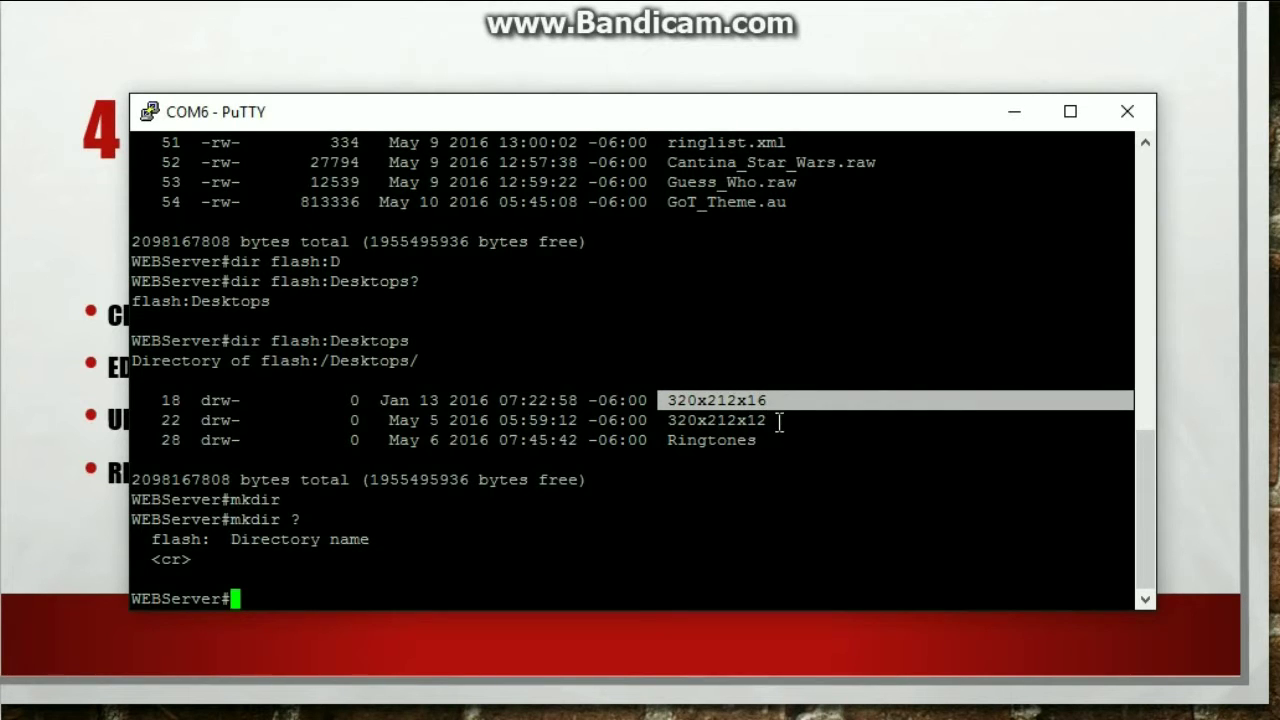
pyautogui.click(773, 402)
pyautogui.moveTo(772, 400); pyautogui.dragTo(677, 412)
pyautogui.moveTo(673, 423); pyautogui.dragTo(775, 421)
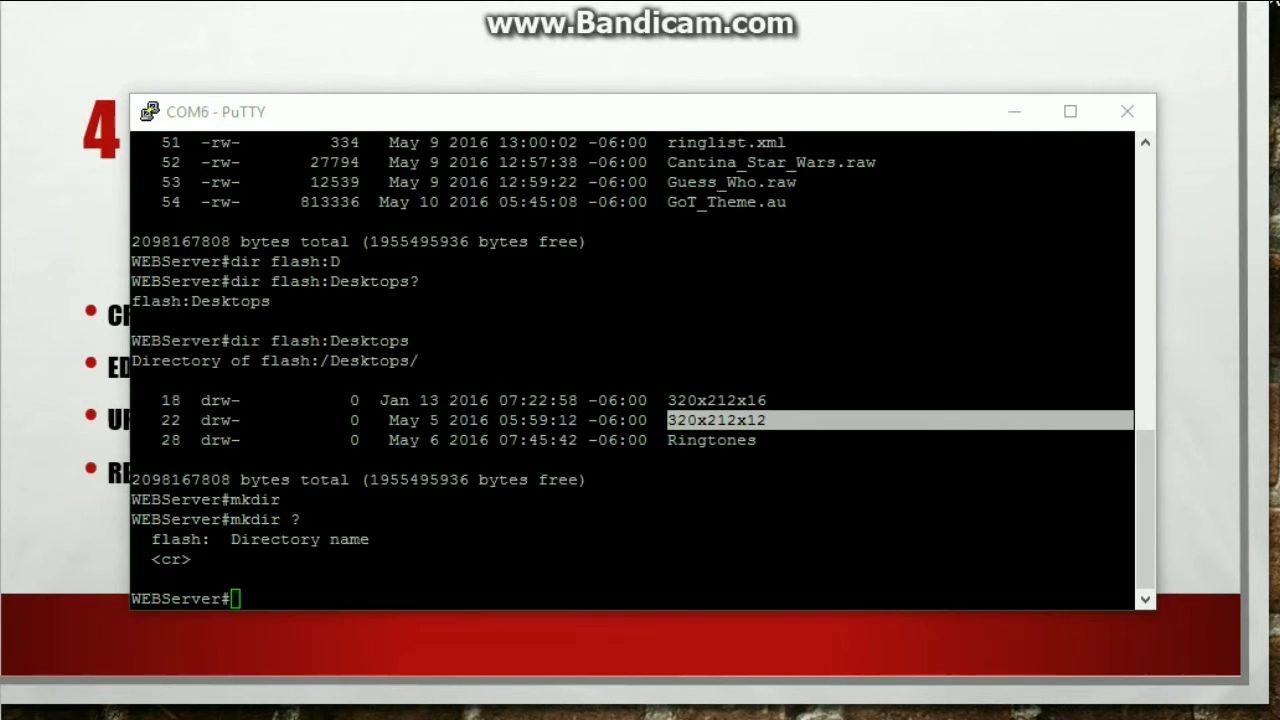
pyautogui.click(489, 591)
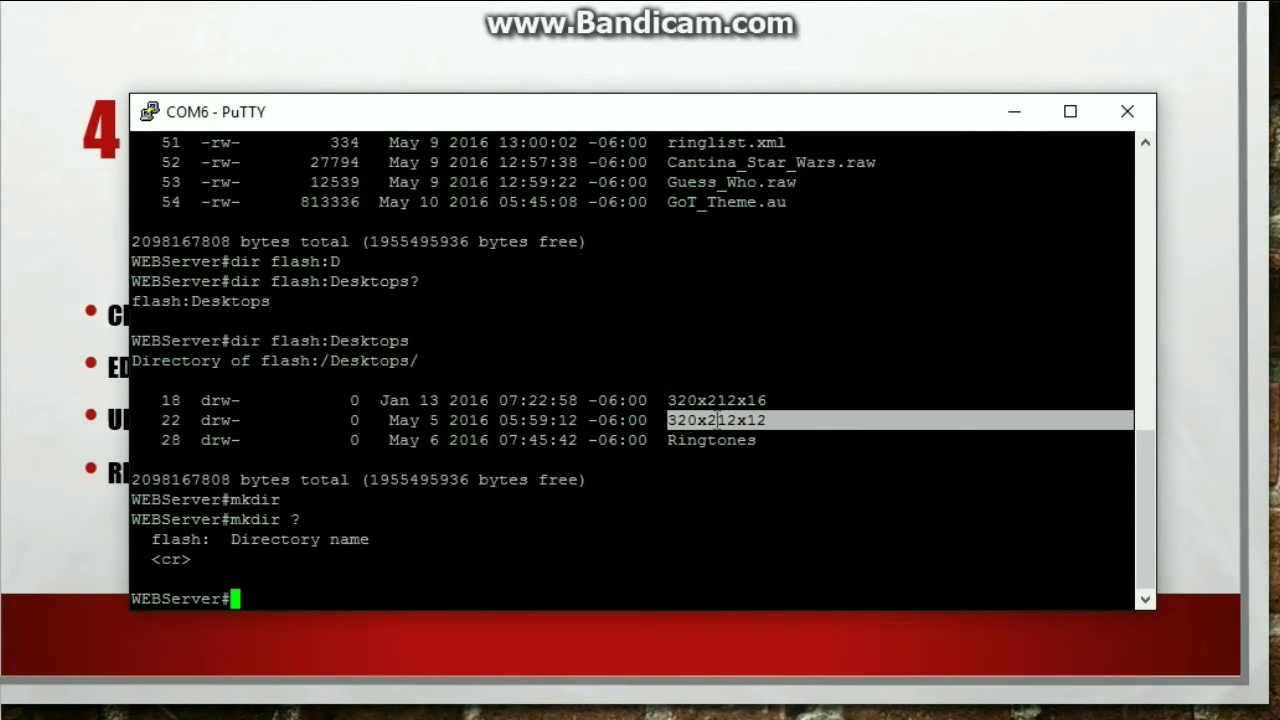
pyautogui.click(632, 532)
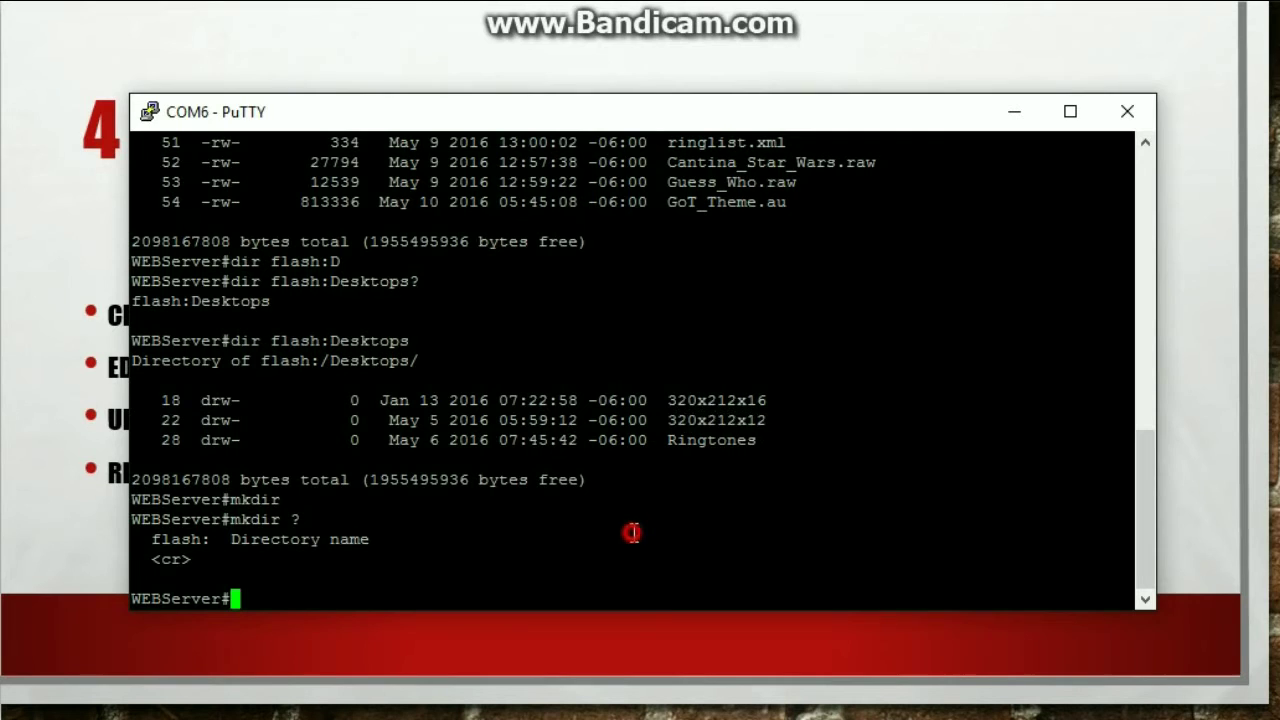
# Compose a copy command from tftp://192.168.11.2 to flash:Desktops/320x212x12/ at the router prompt without running it
pyautogui.write('copy')
pyautogui.press('Tab')
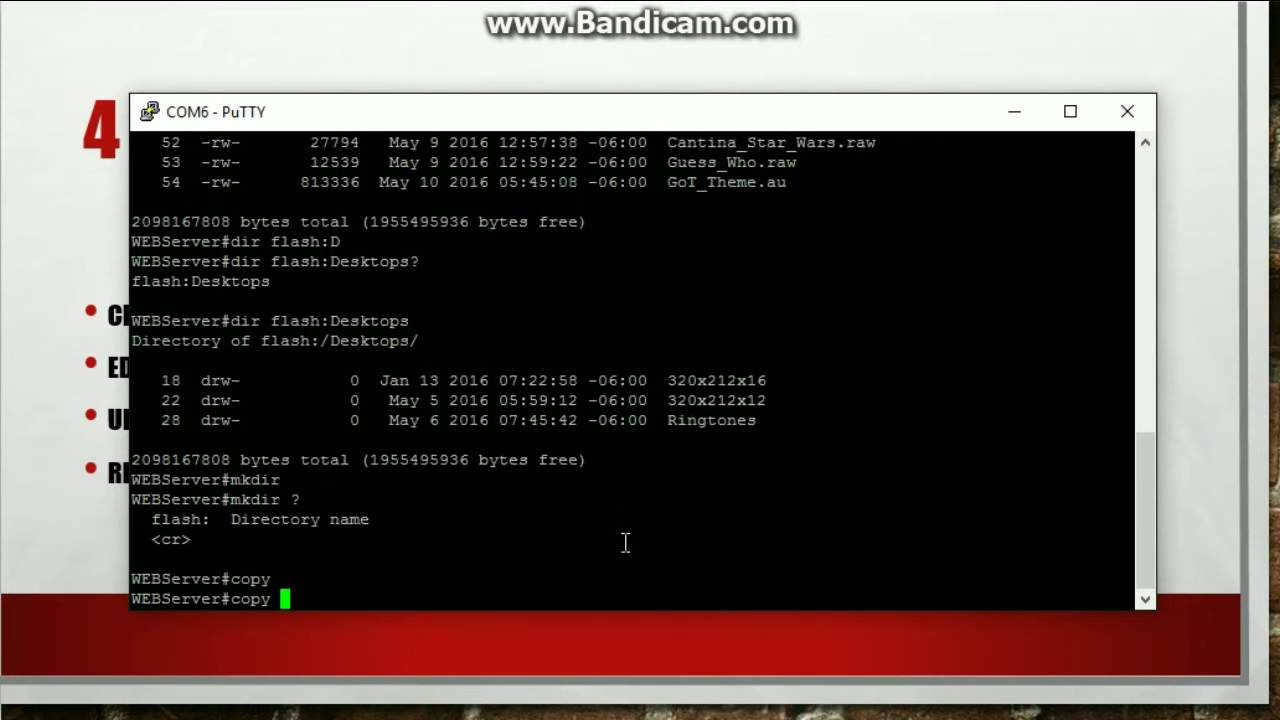
pyautogui.write('tft')
pyautogui.press('Tab')
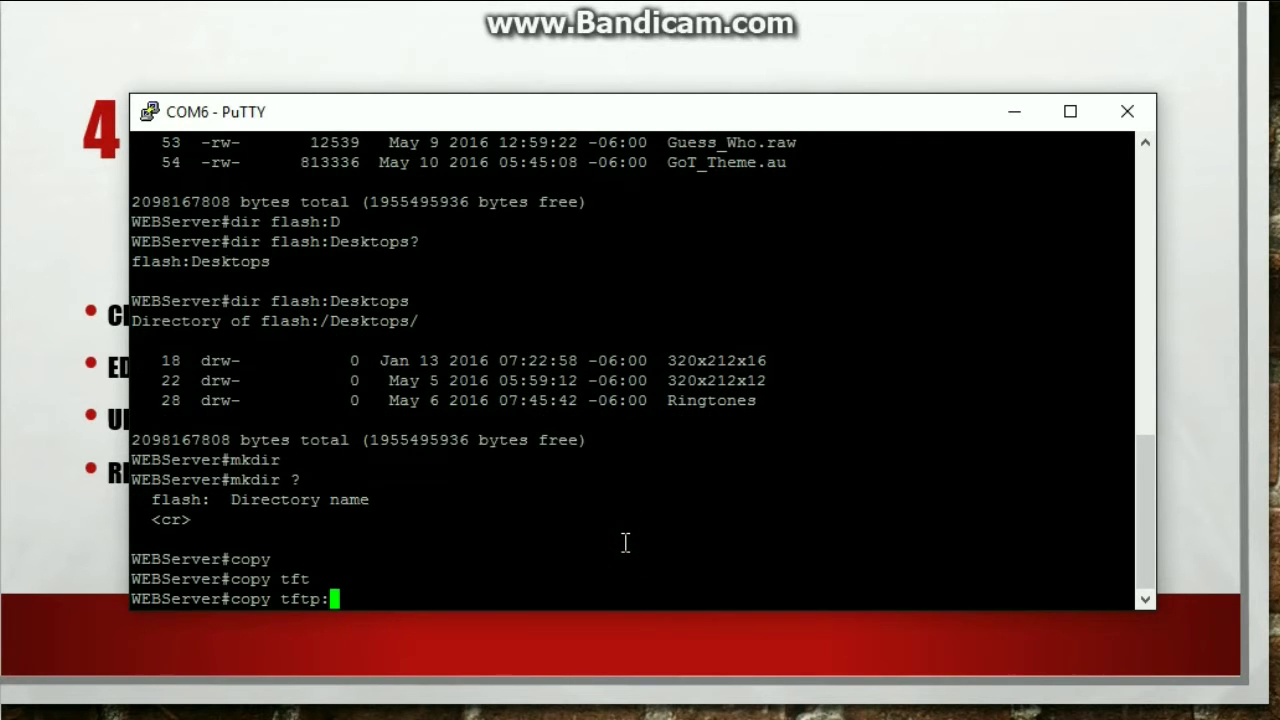
pyautogui.write('//192.168.11.2')
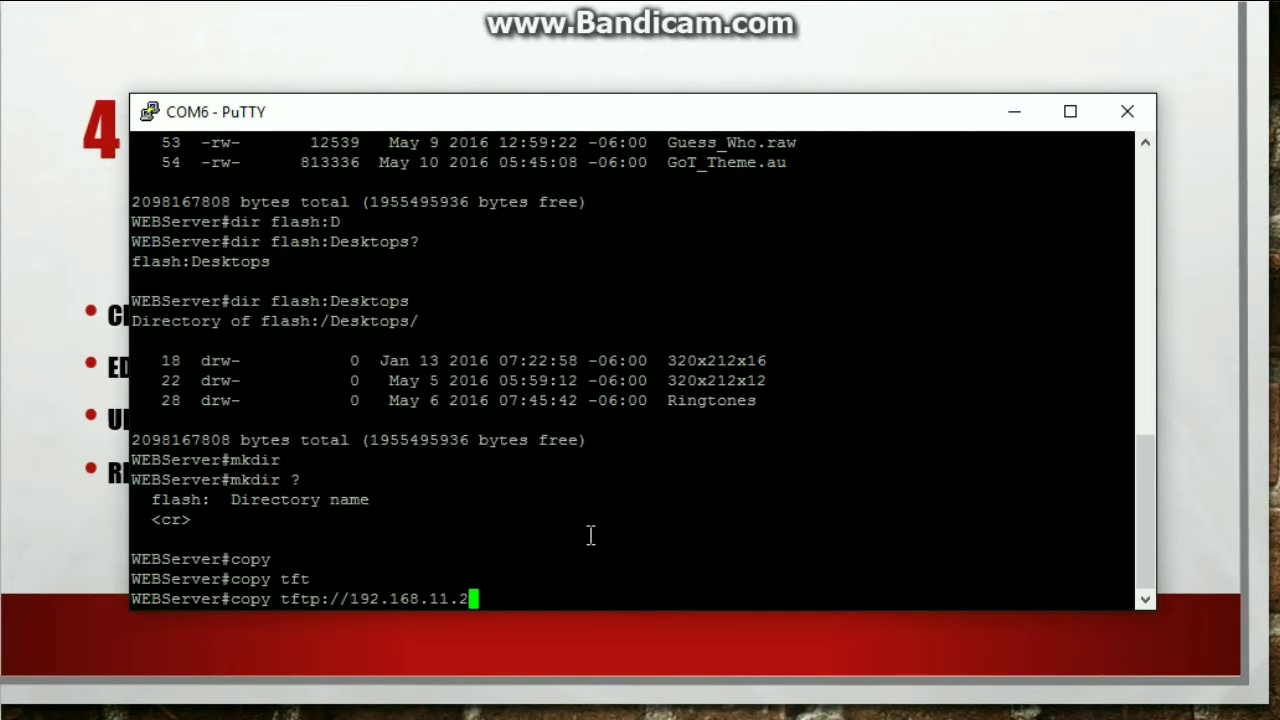
pyautogui.write(' flash:')
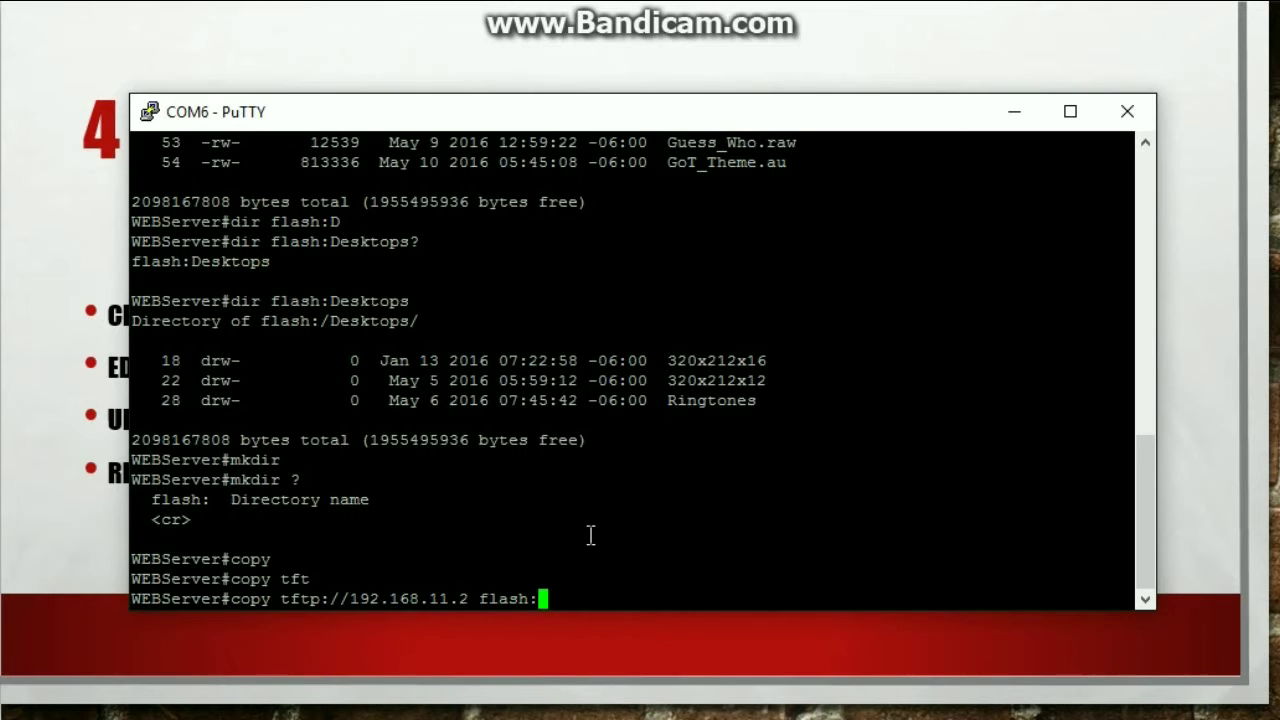
pyautogui.write('De')
pyautogui.press('Tab')
pyautogui.write('/32')
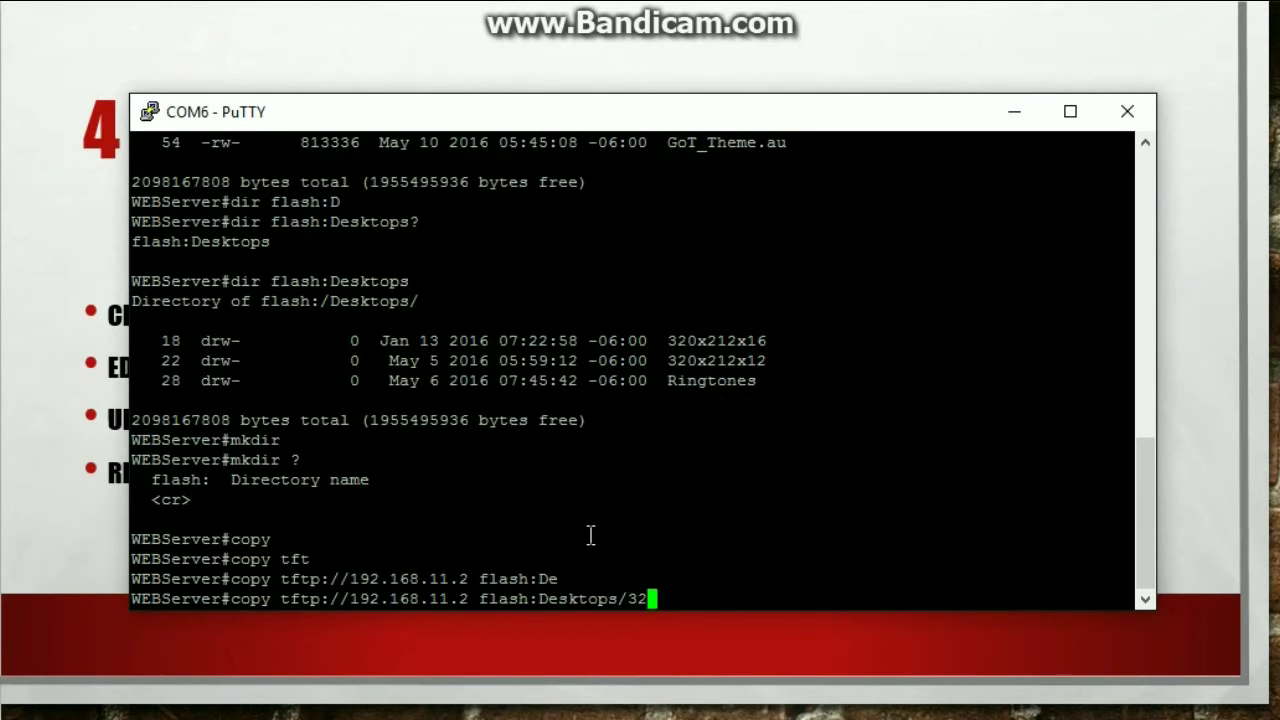
pyautogui.press('Tab')
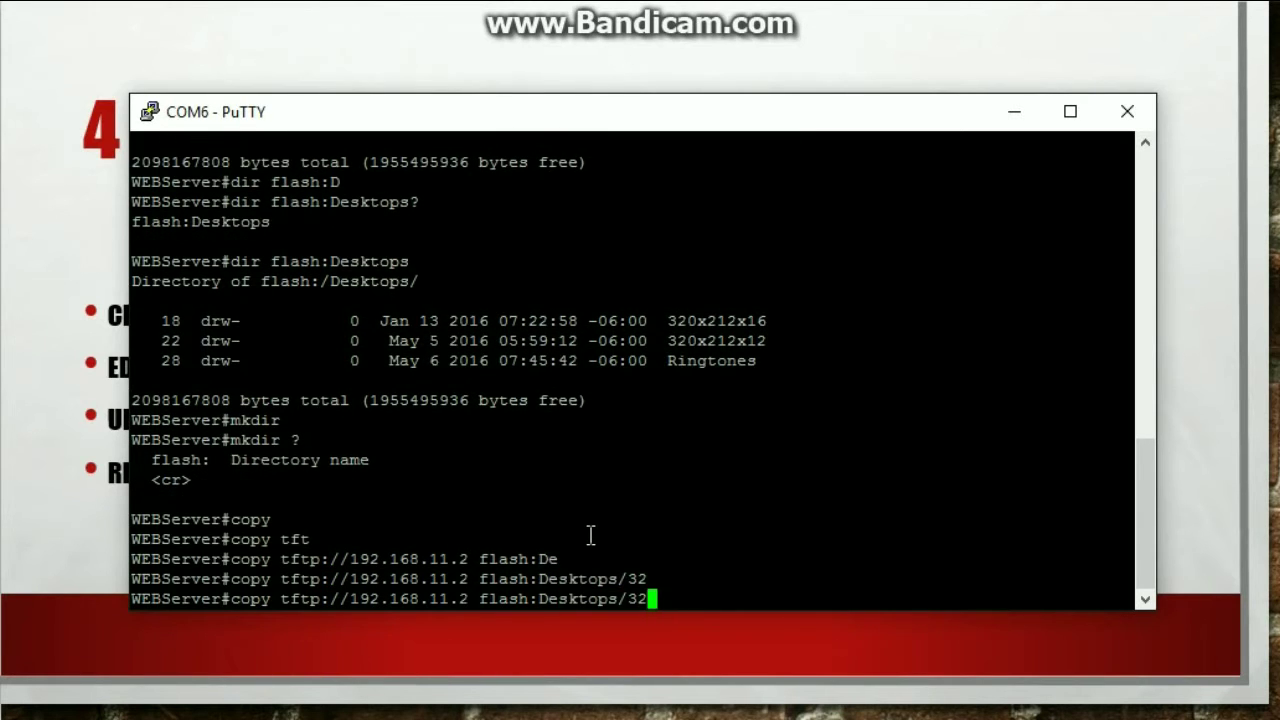
pyautogui.write('0')
pyautogui.press('Tab')
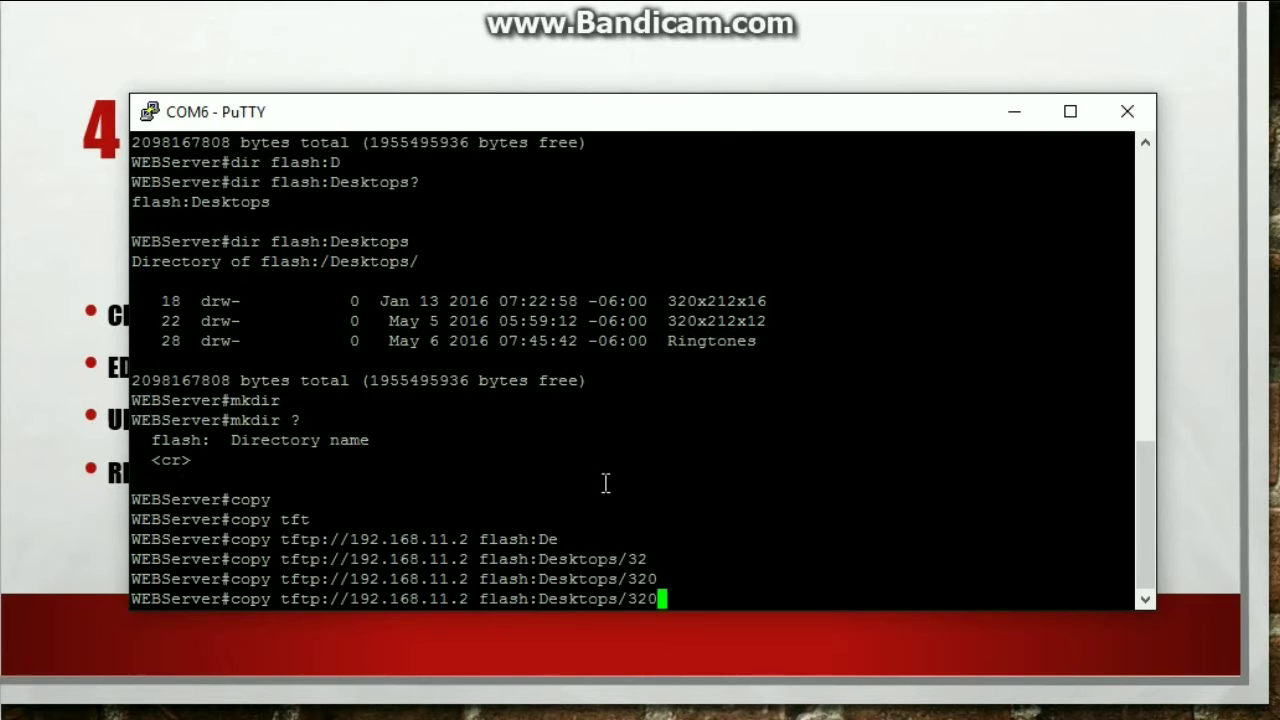
pyautogui.write('x212x12')
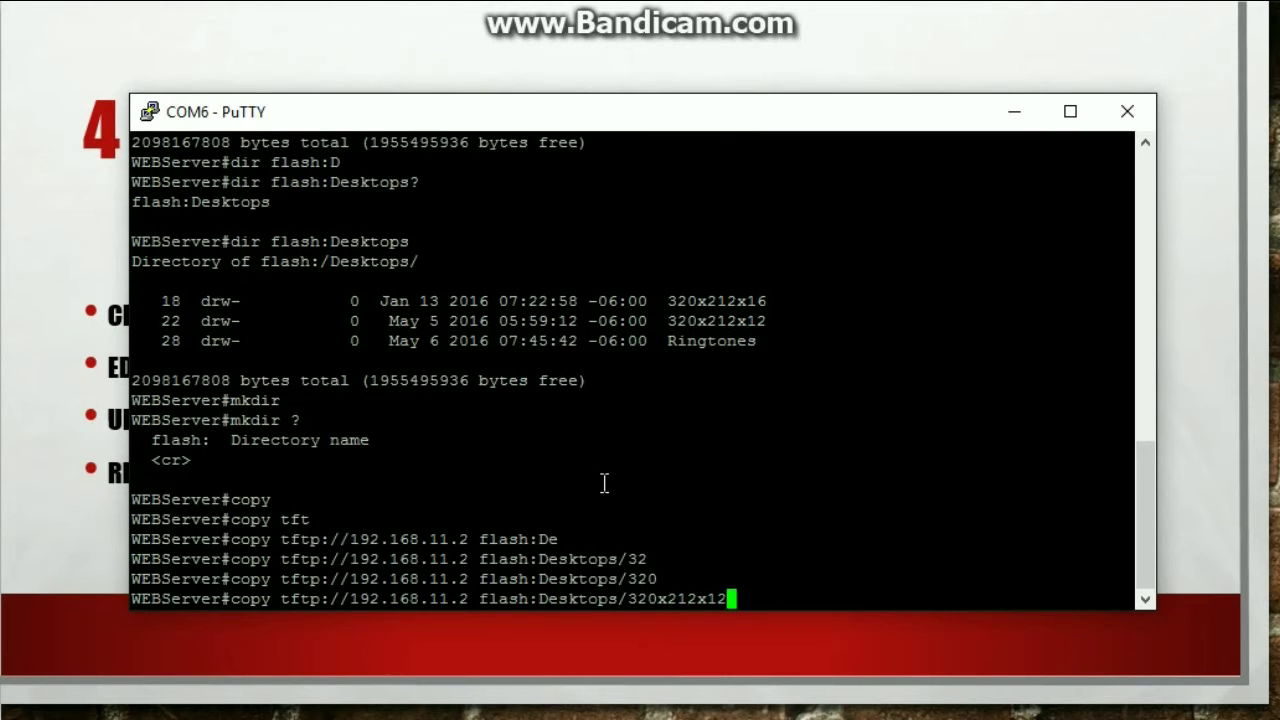
pyautogui.write('/')
# Add /List.xml after the TFTP server address as the source file in the copy command
pyautogui.press('Left')
pyautogui.press('Left')
pyautogui.press('Left')
pyautogui.press('Left')
pyautogui.press('Left')
pyautogui.press('Left')
pyautogui.press('Left')
pyautogui.press('Left')
pyautogui.press('Left')
pyautogui.press('Left')
pyautogui.press('Left')
pyautogui.press('Left')
pyautogui.press('Left')
pyautogui.press('Left')
pyautogui.press('Left')
pyautogui.press('Left')
pyautogui.press('Left')
pyautogui.press('Left')
pyautogui.press('Left')
pyautogui.press('Left')
pyautogui.write('/')
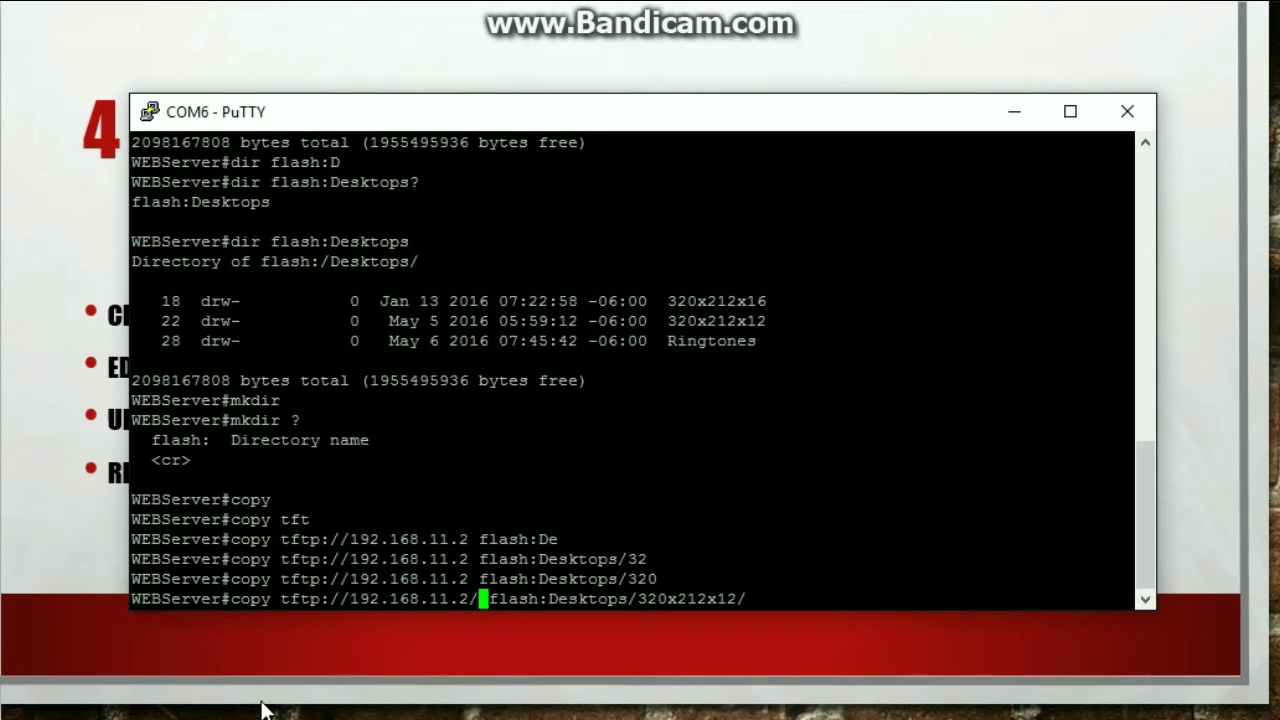
pyautogui.write('List.c')
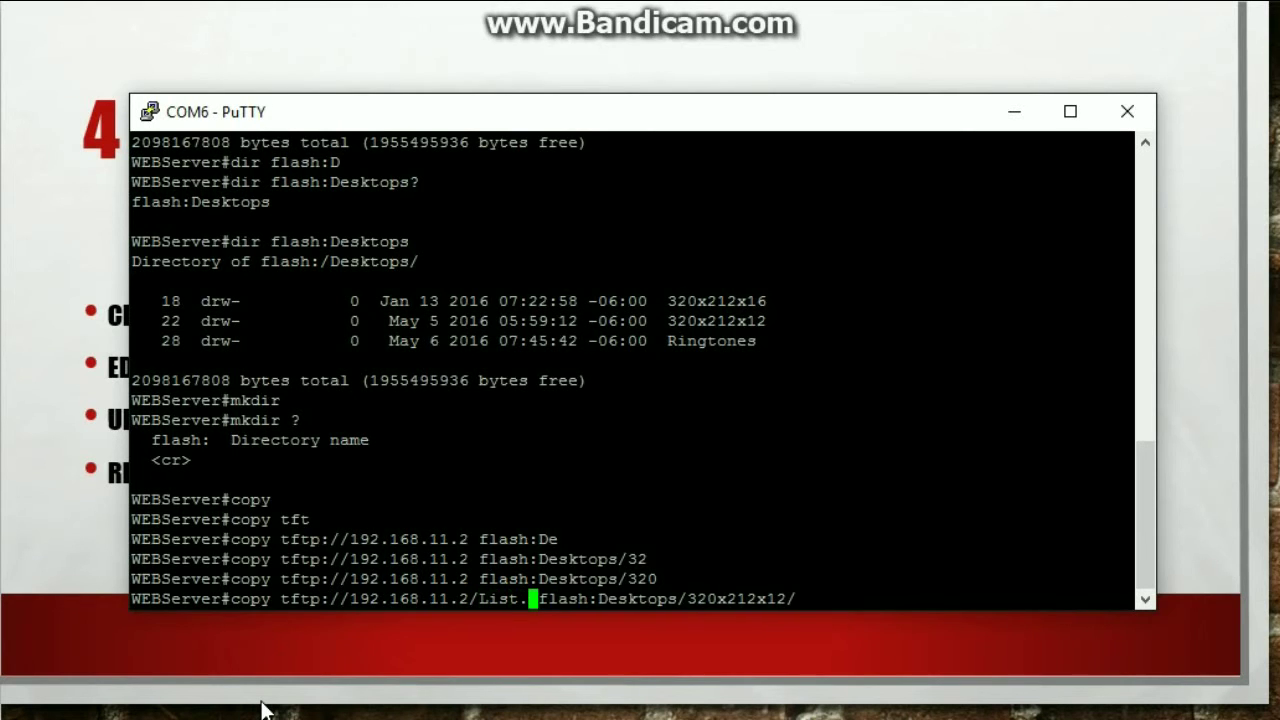
pyautogui.press('BackSpace')
pyautogui.write('xml')
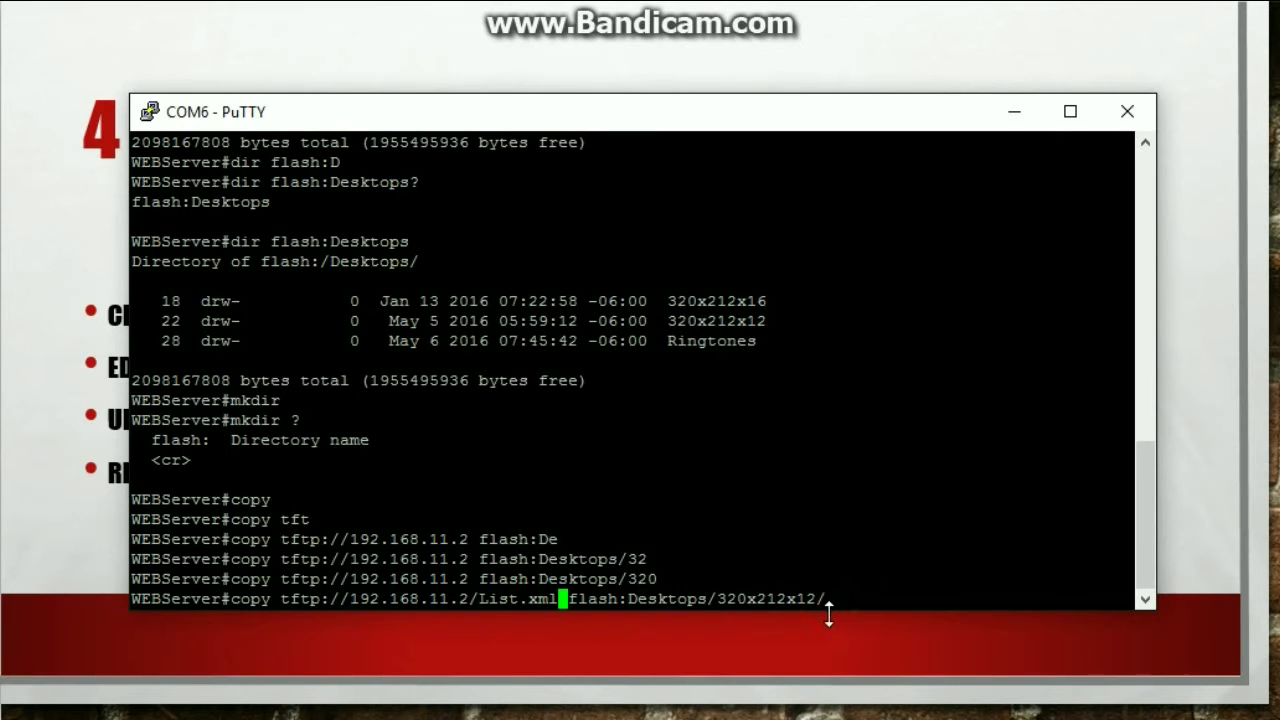
# Append List.xml to the flash destination path and run the copy, accepting the destination filename and overwriting the existing file
pyautogui.press('Right')
pyautogui.press('Right')
pyautogui.press('Right')
pyautogui.press('Right')
pyautogui.press('Right')
pyautogui.press('Right')
pyautogui.press('Right')
pyautogui.press('Right')
pyautogui.press('Right')
pyautogui.press('Right')
pyautogui.press('Right')
pyautogui.press('Right')
pyautogui.press('Right')
pyautogui.press('Right')
pyautogui.press('Right')
pyautogui.press('Right')
pyautogui.press('Right')
pyautogui.press('Right')
pyautogui.press('Right')
pyautogui.press('Right')
pyautogui.write('List.xml')
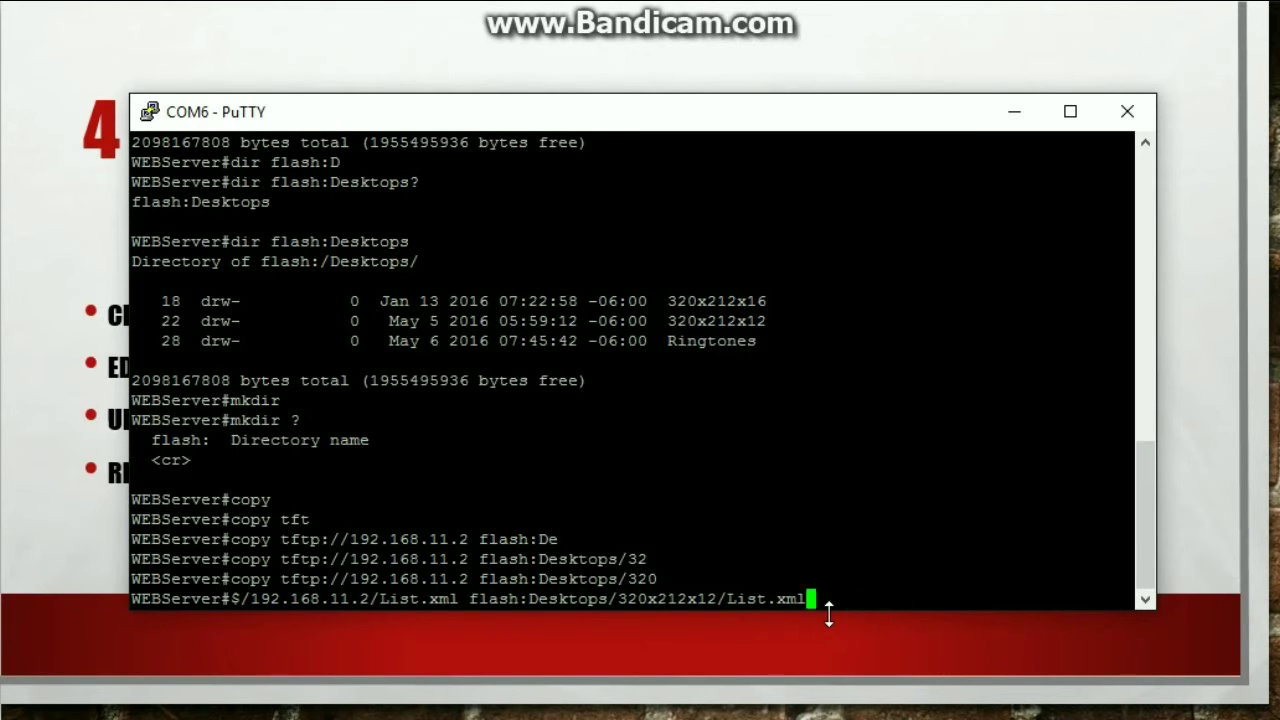
pyautogui.press('Return')
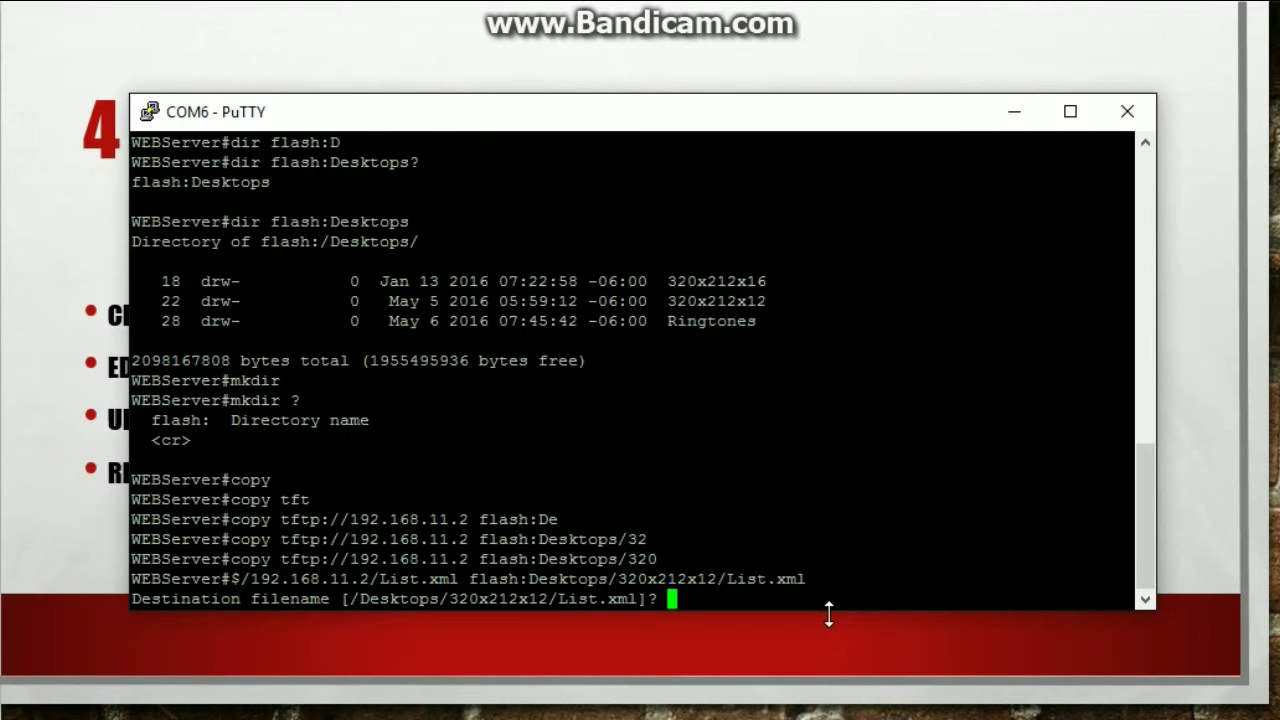
pyautogui.press('Return')
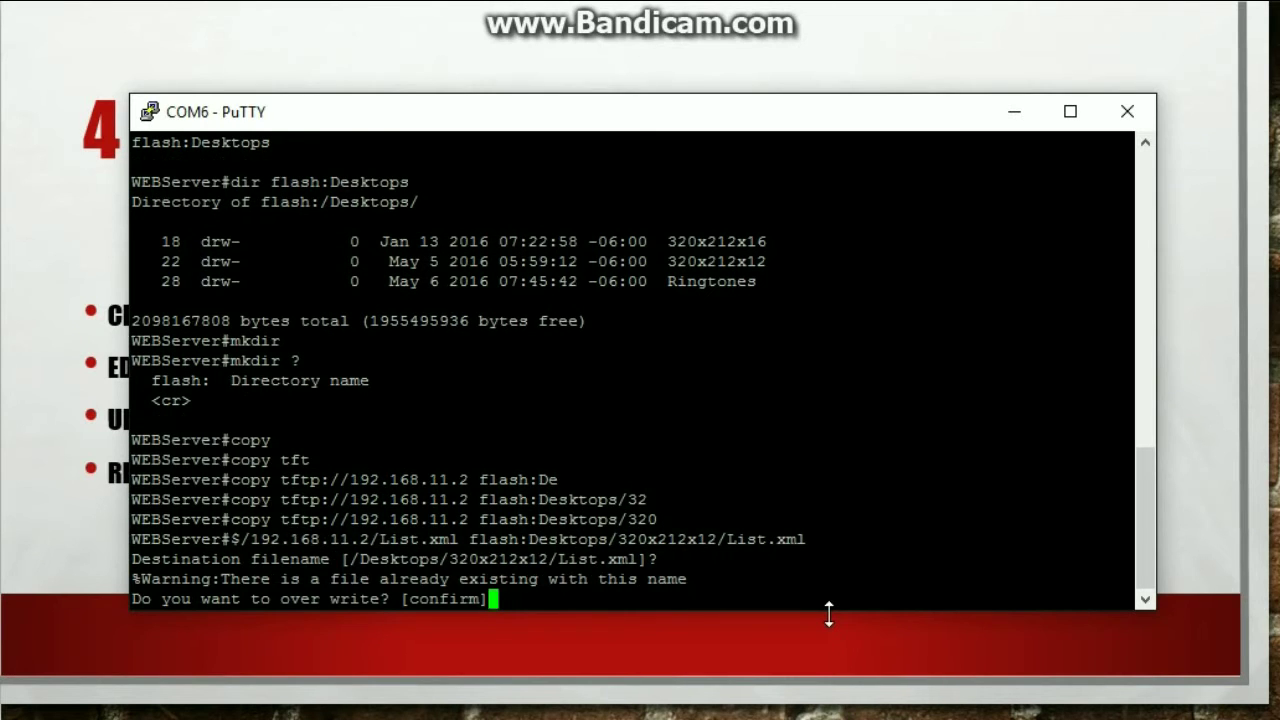
pyautogui.press('Return')
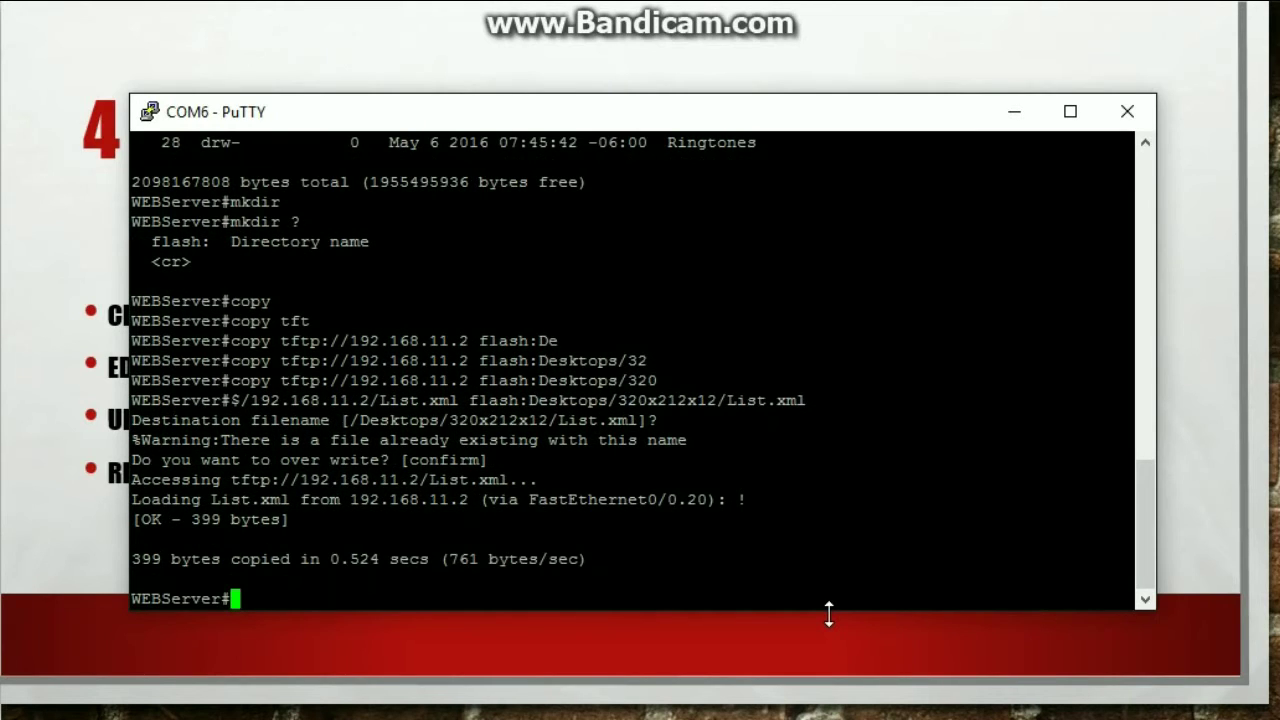
# Recall the List.xml copy command and remove the file name from both its destination and source paths
pyautogui.press('Up')
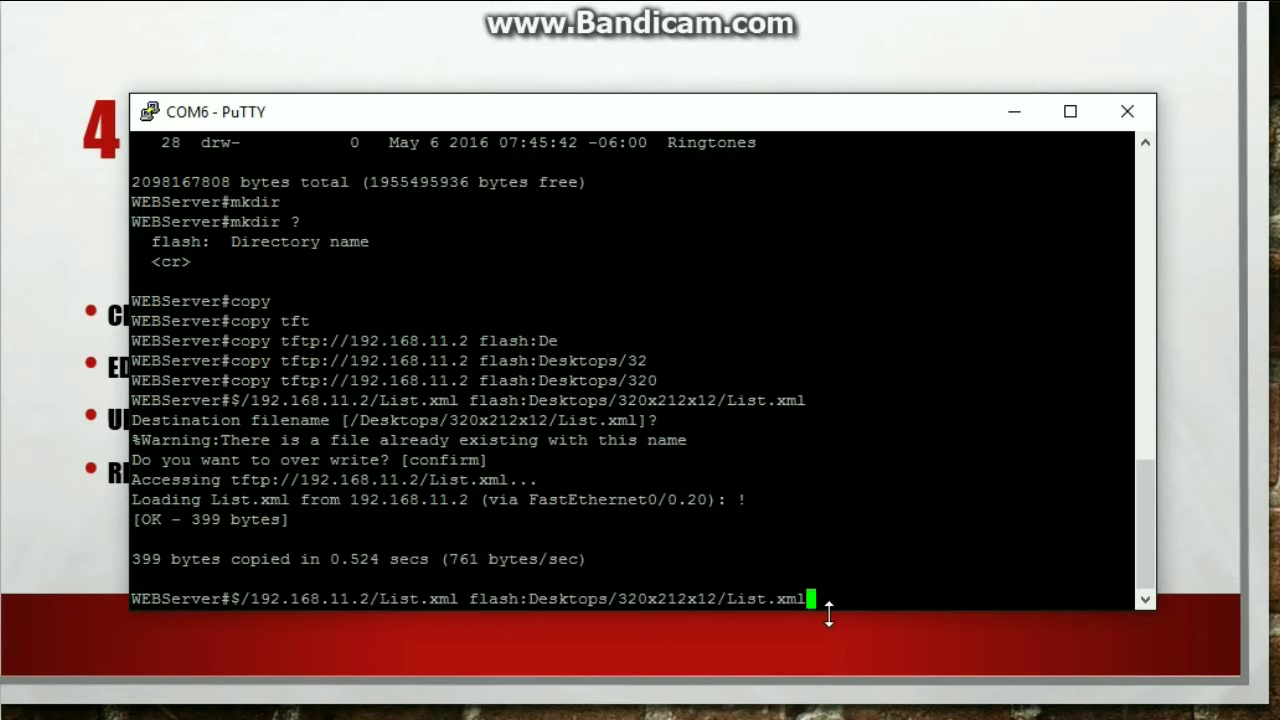
pyautogui.press('BackSpace')
pyautogui.press('BackSpace')
pyautogui.press('BackSpace')
pyautogui.press('BackSpace')
pyautogui.press('BackSpace')
pyautogui.press('BackSpace')
pyautogui.press('BackSpace')
pyautogui.press('BackSpace')
pyautogui.press('Left')
pyautogui.press('Left')
pyautogui.press('Left')
pyautogui.press('Left')
pyautogui.press('Left')
pyautogui.press('Left')
pyautogui.press('Left')
pyautogui.press('Left')
pyautogui.press('Left')
pyautogui.press('Left')
pyautogui.press('Left')
pyautogui.press('Left')
pyautogui.press('Left')
pyautogui.press('Left')
pyautogui.press('Left')
pyautogui.press('Left')
pyautogui.press('Left')
pyautogui.press('Left')
pyautogui.press('Left')
pyautogui.press('Left')
pyautogui.press('BackSpace')
pyautogui.press('BackSpace')
pyautogui.press('BackSpace')
pyautogui.press('BackSpace')
pyautogui.press('BackSpace')
pyautogui.press('BackSpace')
pyautogui.press('BackSpace')
pyautogui.press('BackSpace')
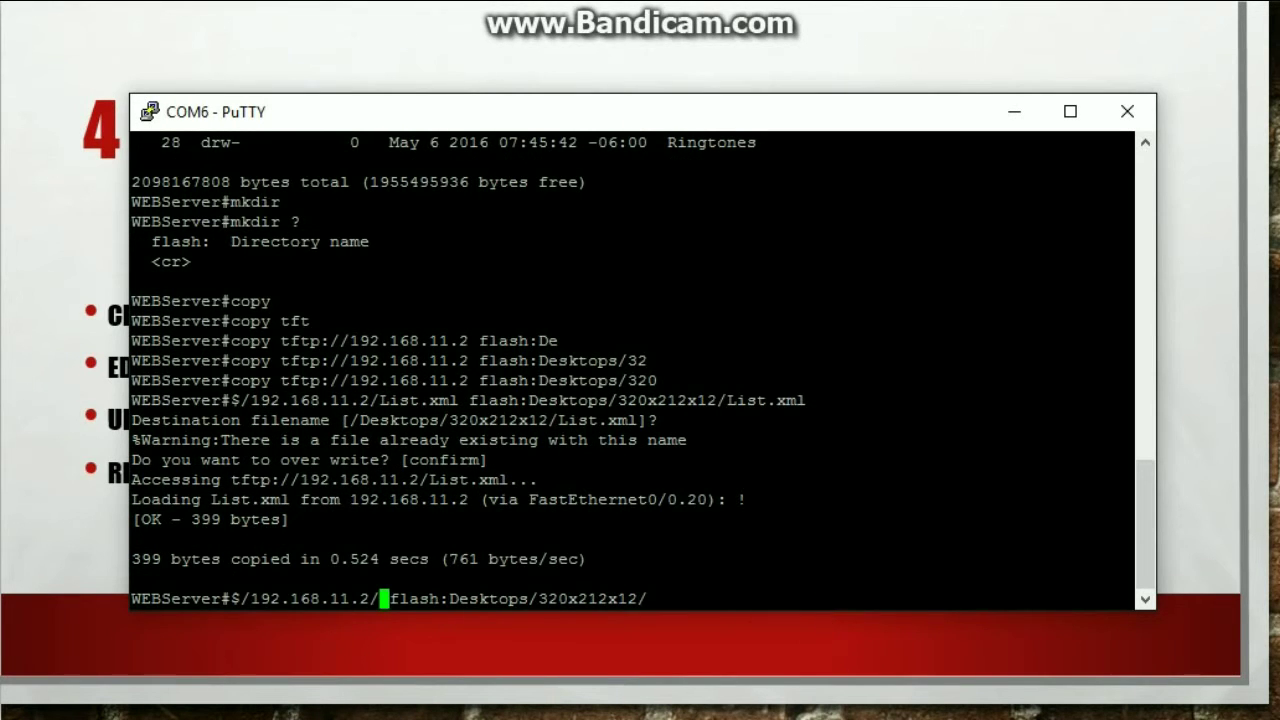
# Find the PNG background file names in the Tftpd32 folder in File Explorer and place the PuTTY window beside them
pyautogui.click(240, 715)
pyautogui.click(100, 680)
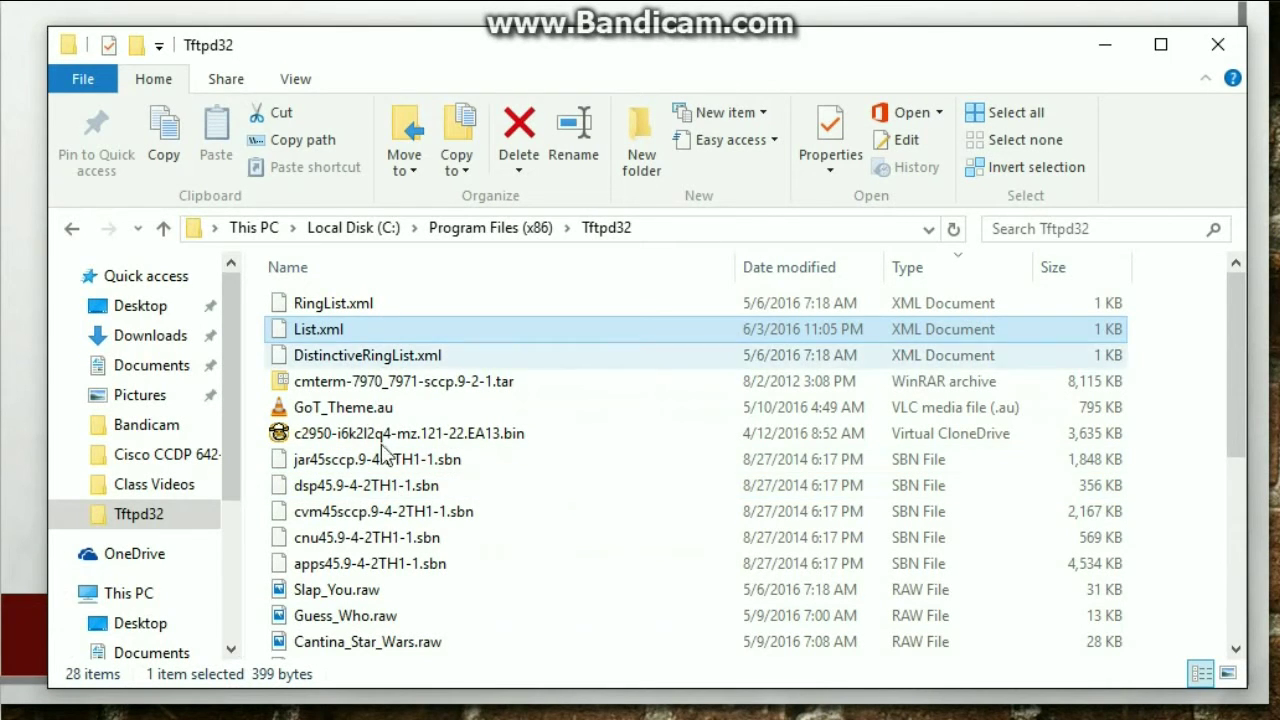
pyautogui.click(386, 511)
pyautogui.scroll(-2, 390, 515)
pyautogui.scroll(-2, 390, 515)
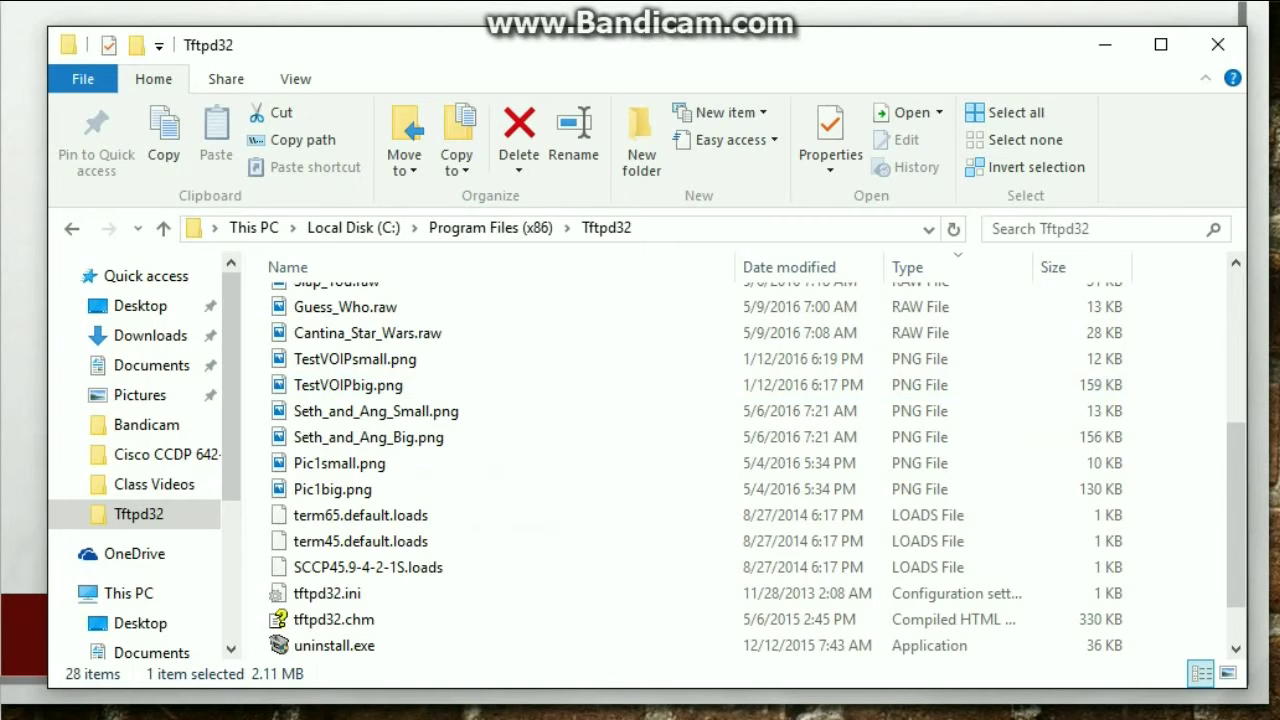
pyautogui.hotkey('alt', 'Tab')
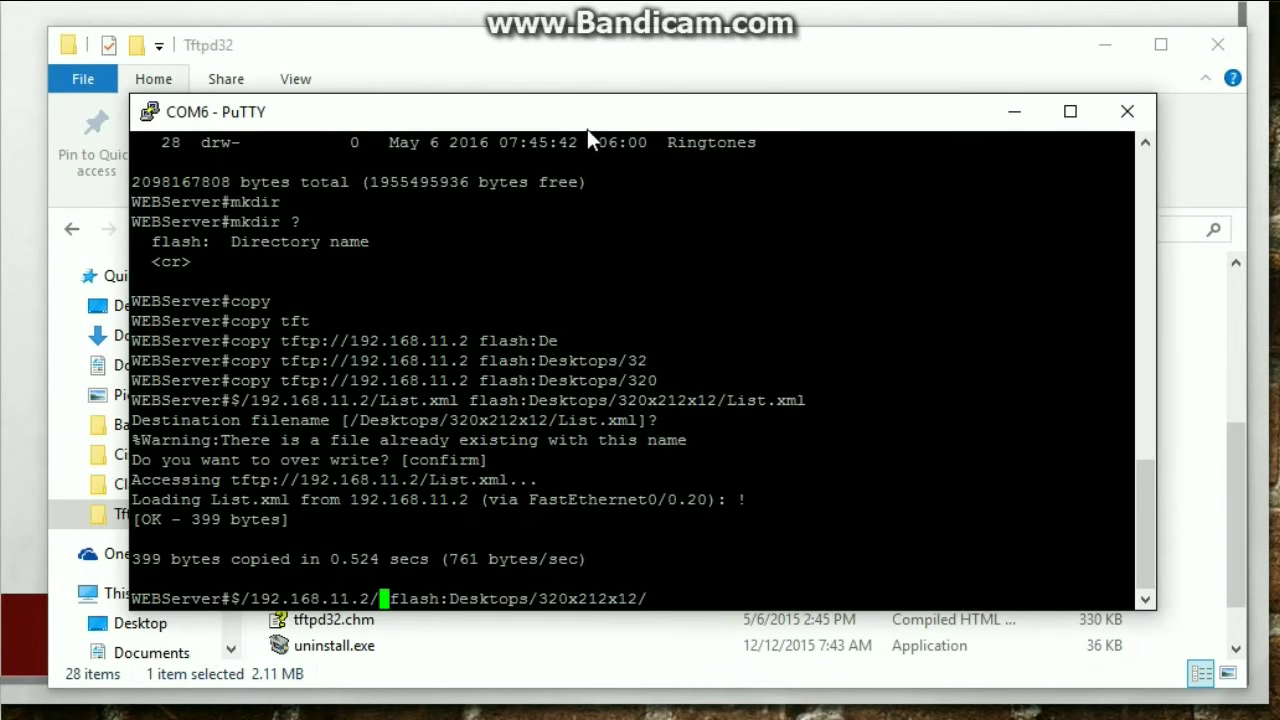
pyautogui.moveTo(587, 129); pyautogui.dragTo(921, 64)
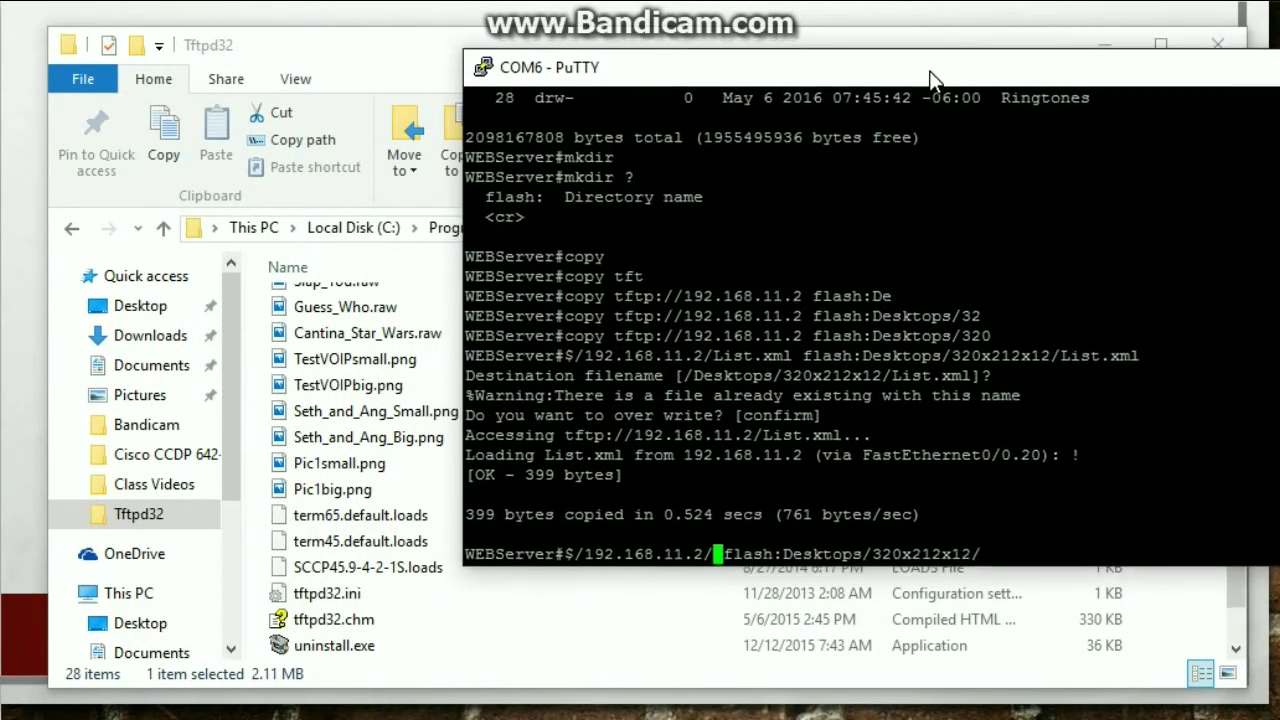
# Enter TestVOIPsmall.png as the source file after the TFTP server address in the copy command
pyautogui.write('TestV')
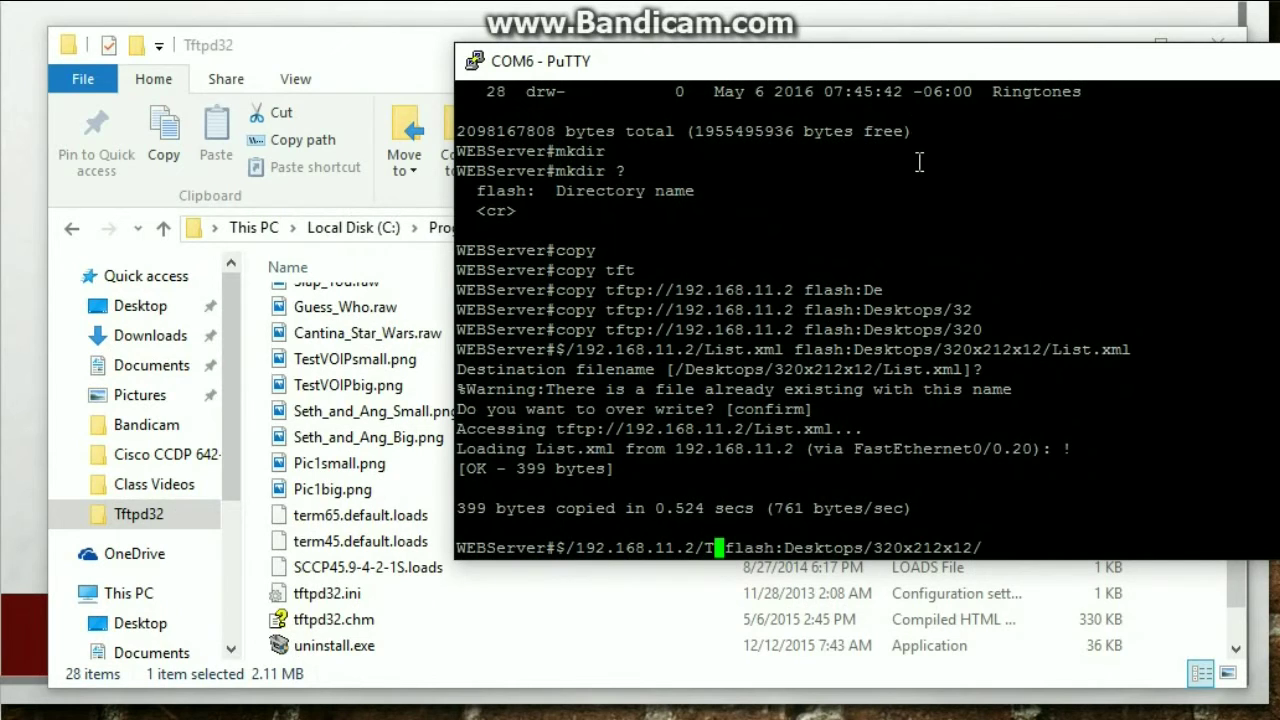
pyautogui.write('OIP')
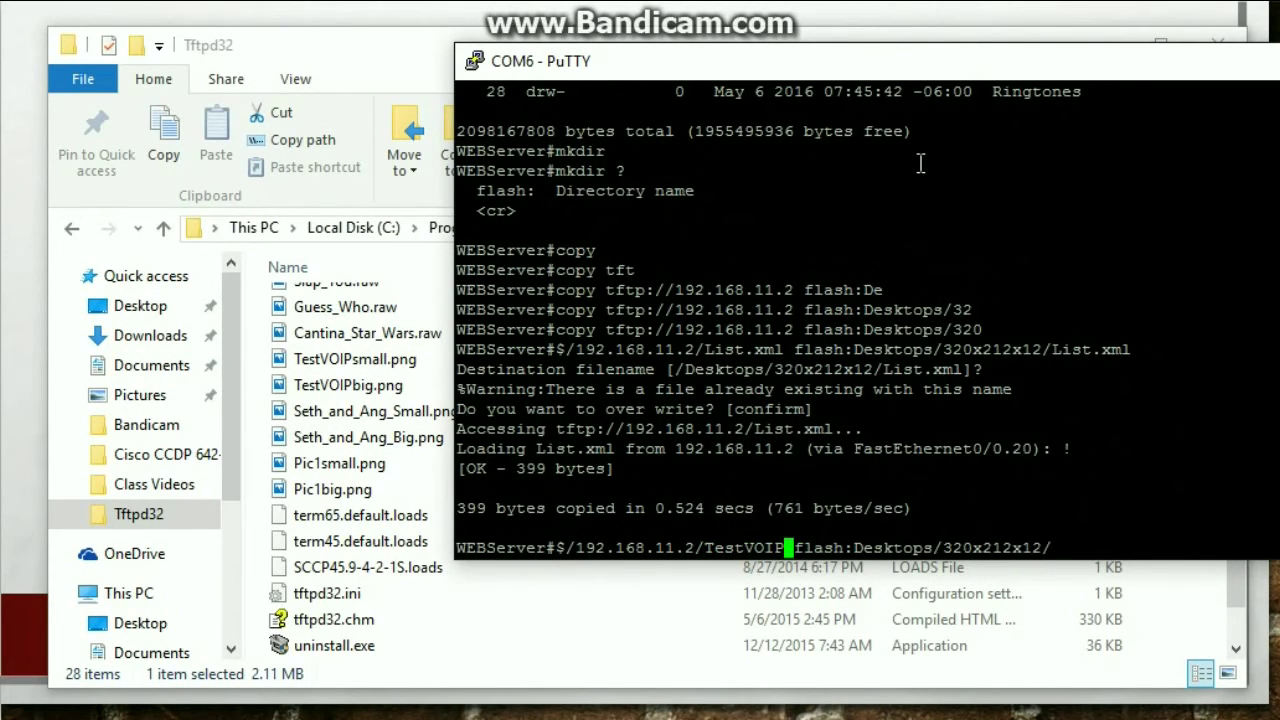
pyautogui.write('small')
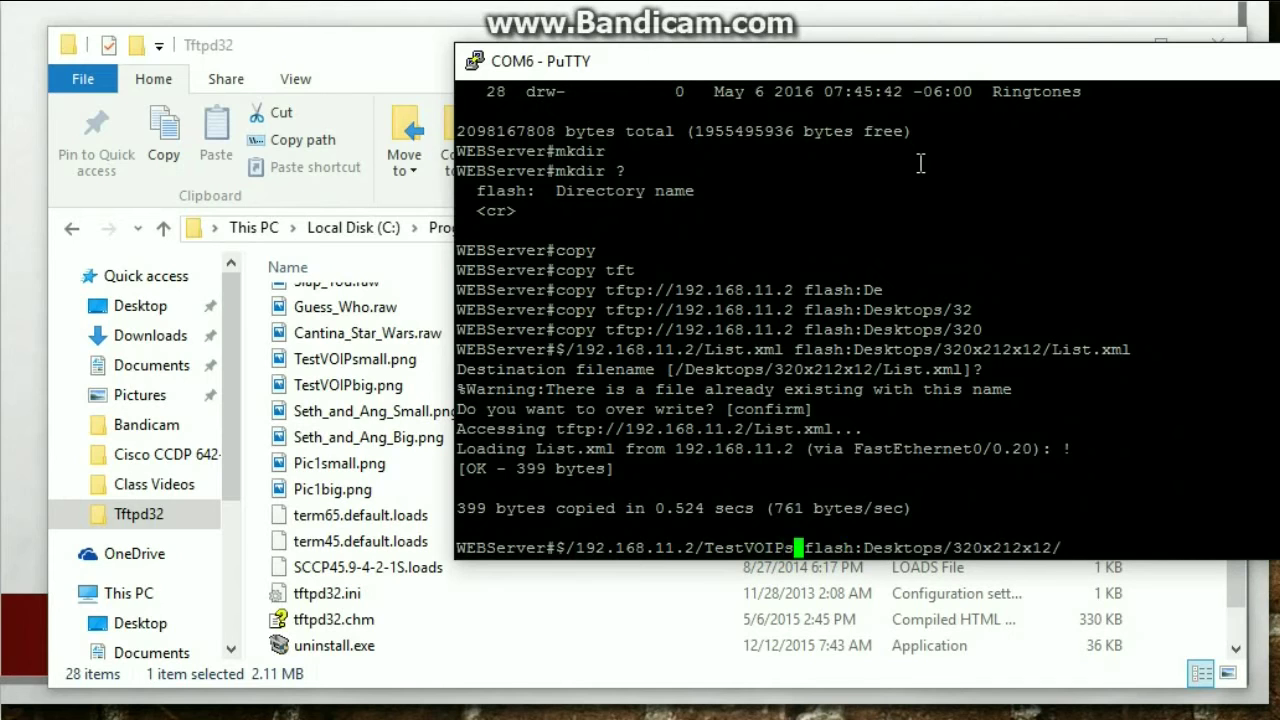
pyautogui.write('.png')
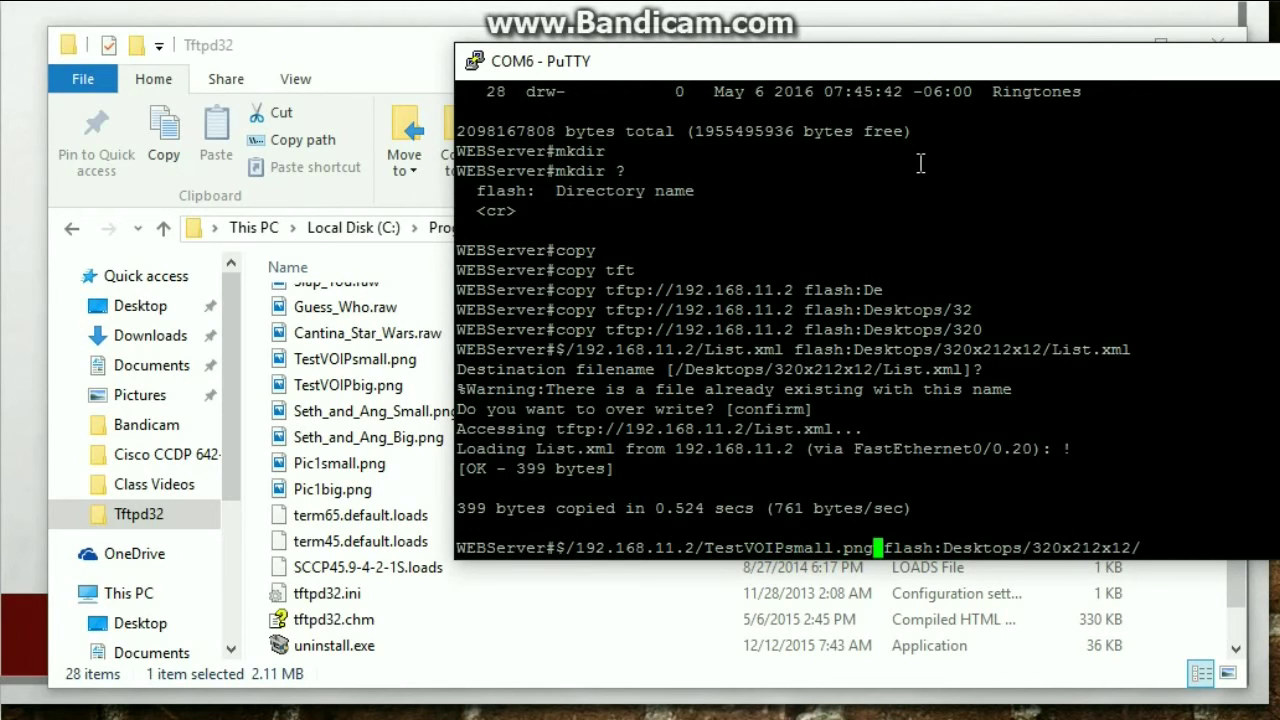
# Copy TestVOIPsmall.png from the source path to the end of the flash destination and run the transfer, accepting the destination filename
pyautogui.moveTo(705, 547); pyautogui.dragTo(874, 548)
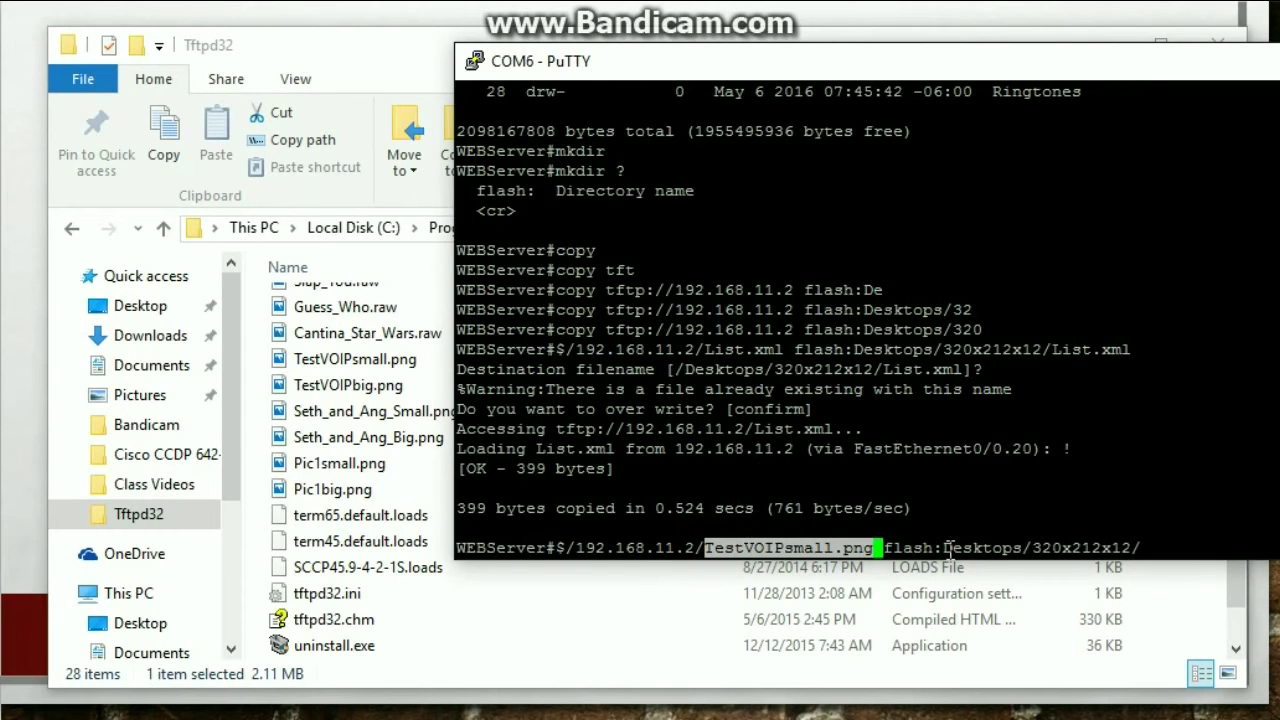
pyautogui.press('Right')
pyautogui.press('Right')
pyautogui.press('Right')
pyautogui.press('Right')
pyautogui.press('Right')
pyautogui.press('Right')
pyautogui.press('Right')
pyautogui.press('Right')
pyautogui.press('Right')
pyautogui.press('Right')
pyautogui.press('Right')
pyautogui.press('Right')
pyautogui.press('Right')
pyautogui.press('Right')
pyautogui.press('Right')
pyautogui.press('Right')
pyautogui.press('Right')
pyautogui.press('Right')
pyautogui.press('Right')
pyautogui.press('Right')
pyautogui.rightClick(1143, 541)
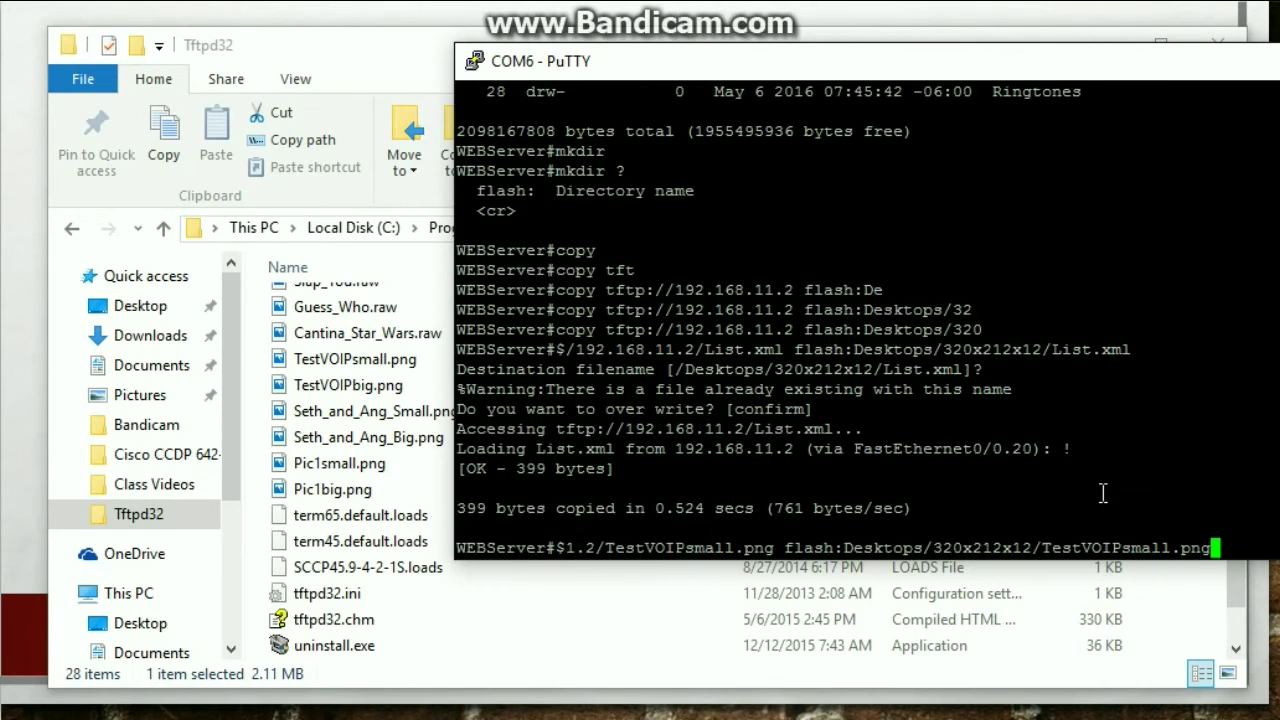
pyautogui.press('Return')
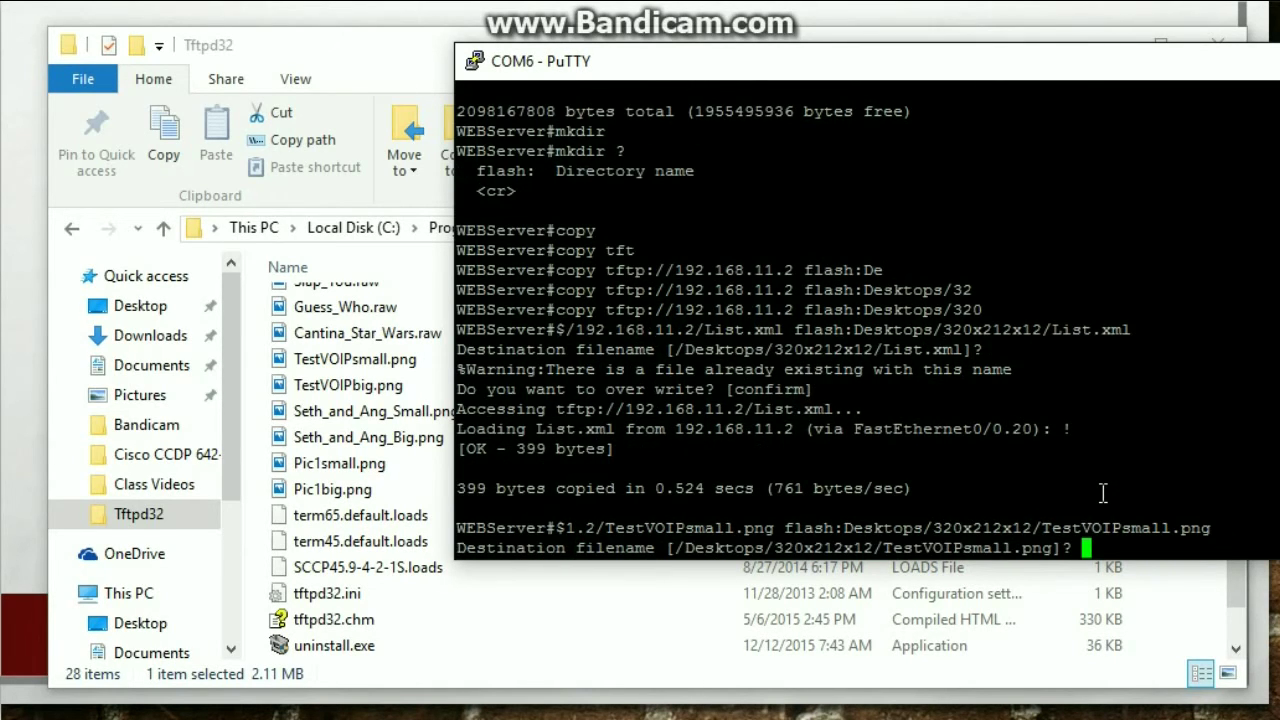
pyautogui.press('Return')
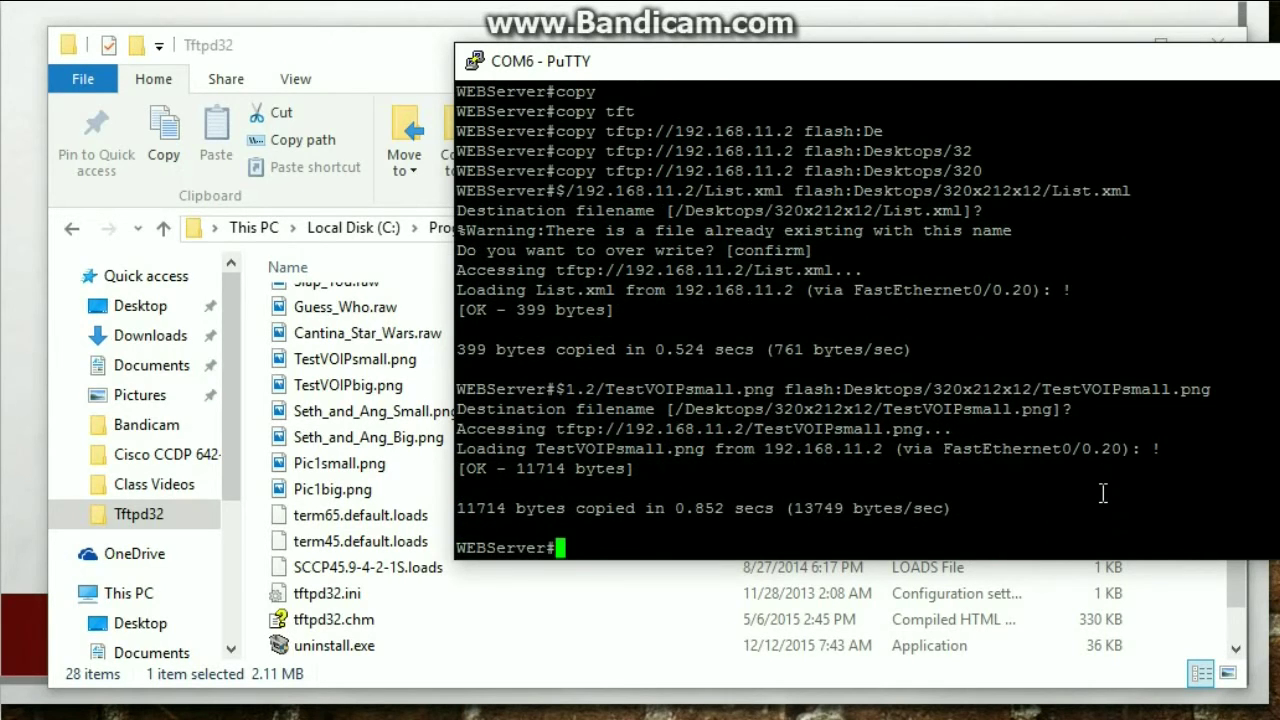
# Recall the TestVOIPsmall.png copy command and change its flash destination file name to TestVOIPbig.png
pyautogui.press('Up')
pyautogui.press('Left')
pyautogui.press('Left')
pyautogui.press('Left')
pyautogui.press('Left')
pyautogui.press('Left')
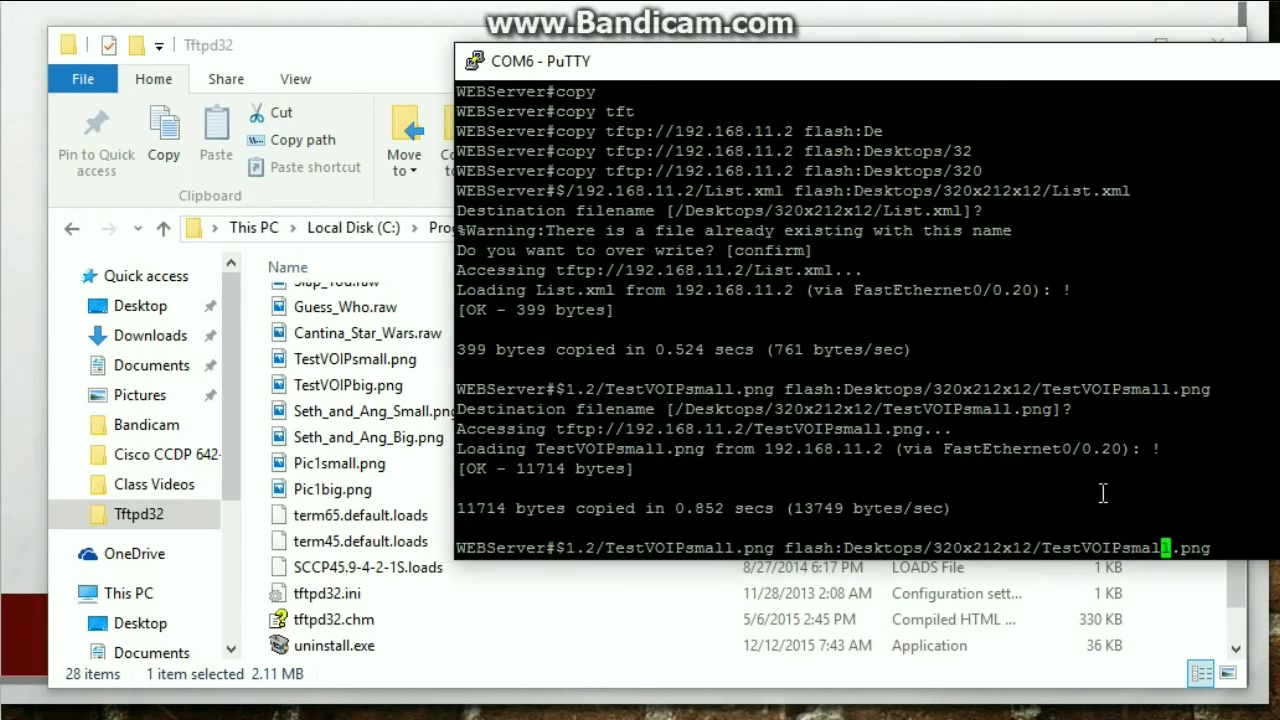
pyautogui.press('Right')
pyautogui.press('BackSpace')
pyautogui.press('BackSpace')
pyautogui.press('BackSpace')
pyautogui.press('BackSpace')
pyautogui.press('BackSpace')
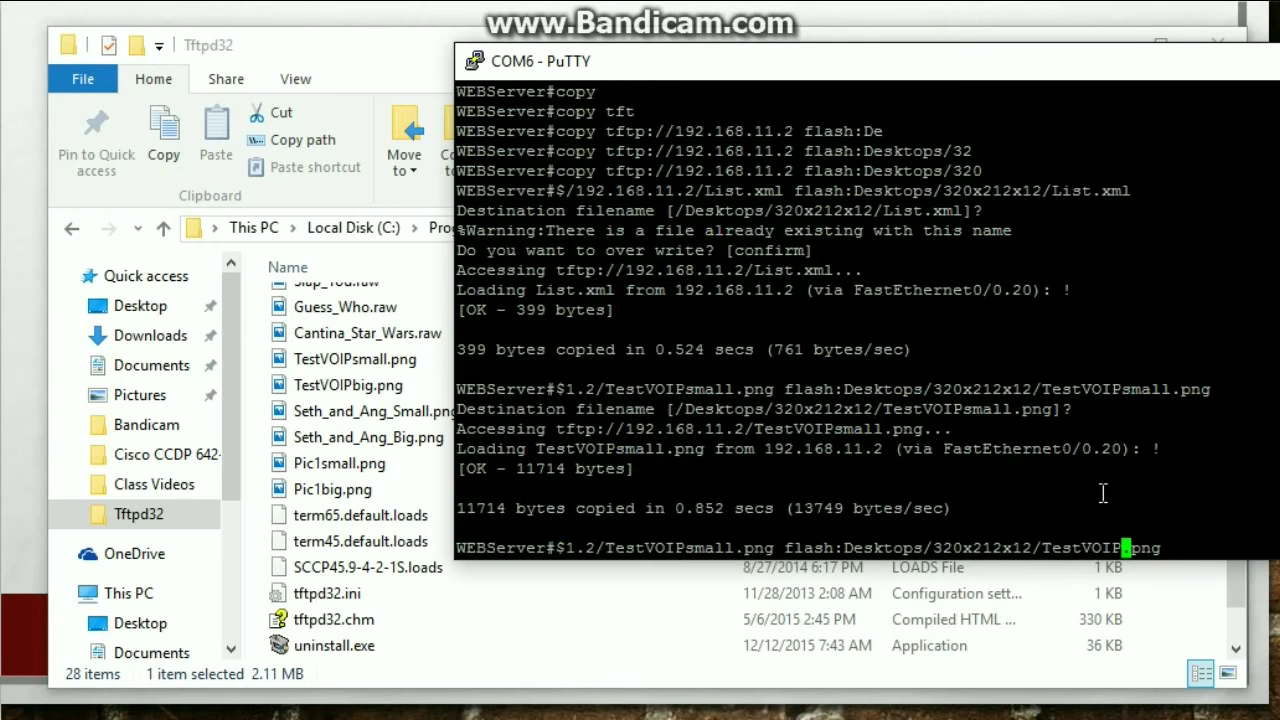
pyautogui.write('big')
# Change the source file name in the copy command to TestVOIPbig.png
pyautogui.press('Left')
pyautogui.press('Left')
pyautogui.press('Left')
pyautogui.press('Left')
pyautogui.press('Left')
pyautogui.press('Left')
pyautogui.press('Left')
pyautogui.press('Left')
pyautogui.press('Left')
pyautogui.press('Left')
pyautogui.press('Left')
pyautogui.press('Left')
pyautogui.press('Left')
pyautogui.press('Left')
pyautogui.press('Left')
pyautogui.press('Left')
pyautogui.press('Left')
pyautogui.press('Left')
pyautogui.press('Left')
pyautogui.press('Left')
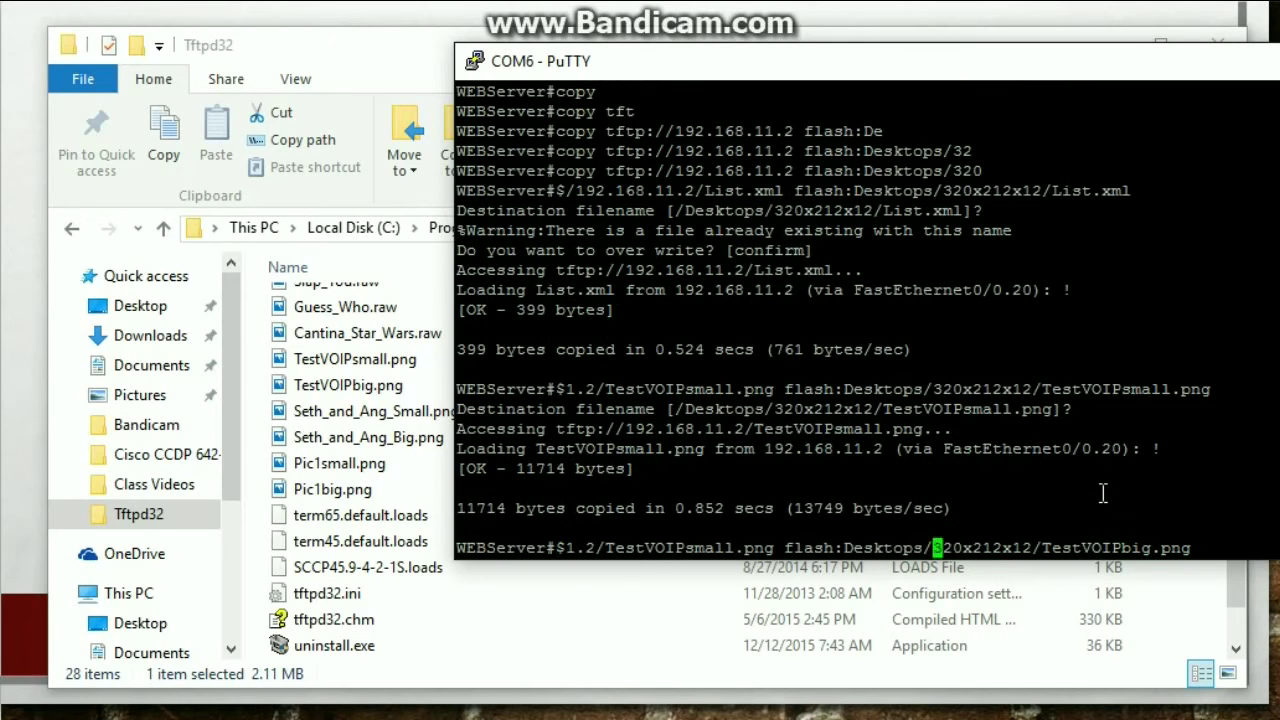
pyautogui.press('Left')
pyautogui.press('Left')
pyautogui.press('Left')
pyautogui.press('Left')
pyautogui.press('Left')
pyautogui.press('Left')
pyautogui.press('Left')
pyautogui.press('Left')
pyautogui.press('Left')
pyautogui.press('Left')
pyautogui.press('Left')
pyautogui.press('Left')
pyautogui.press('Left')
pyautogui.press('Left')
pyautogui.press('Left')
pyautogui.press('Left')
pyautogui.press('Left')
pyautogui.press('Left')
pyautogui.press('Left')
pyautogui.press('Left')
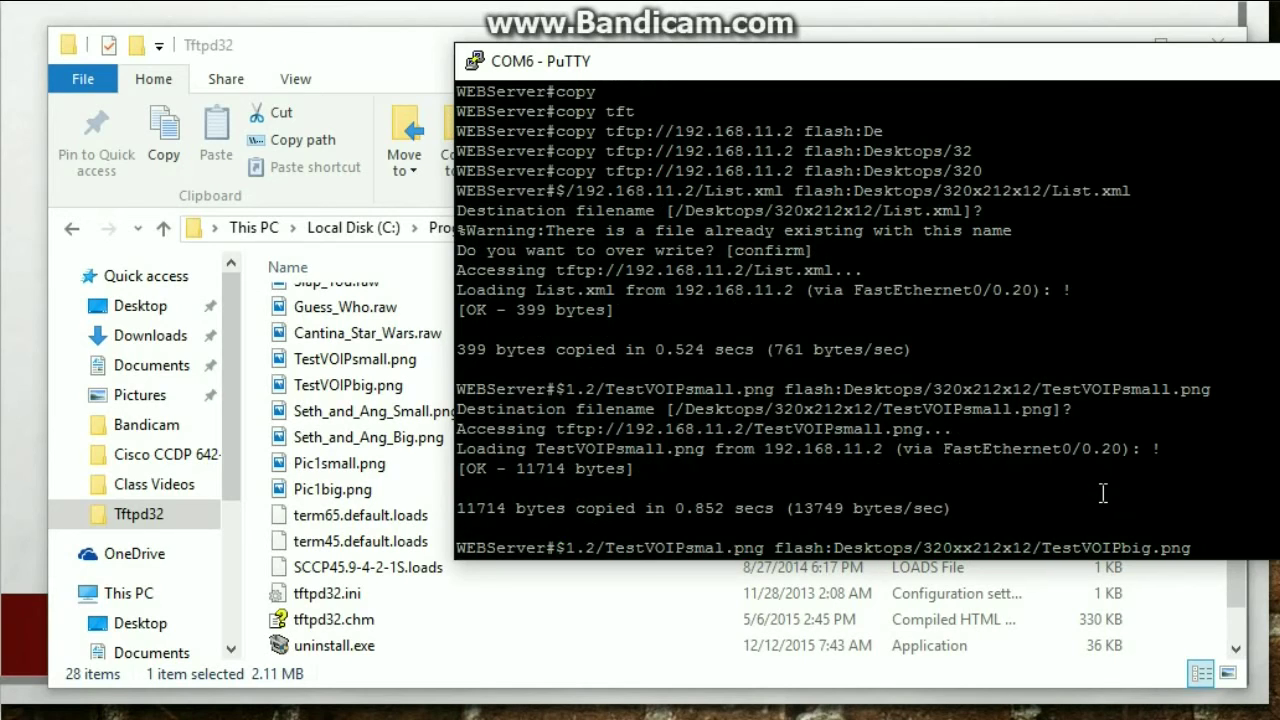
pyautogui.press('BackSpace')
pyautogui.press('BackSpace')
pyautogui.press('BackSpace')
pyautogui.press('BackSpace')
pyautogui.write('big')
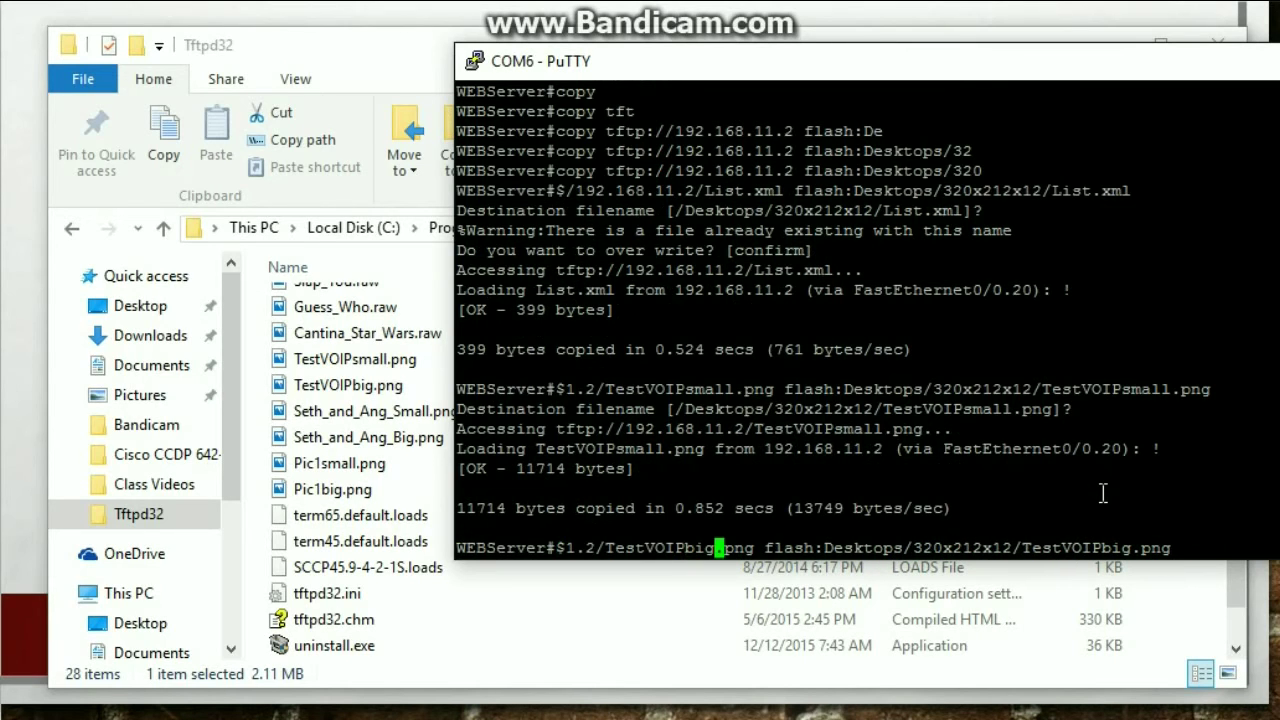
# Check the TestVOIP image files and their dimensions in the Documents and Tftpd32 folders in File Explorer
pyautogui.click(297, 47)
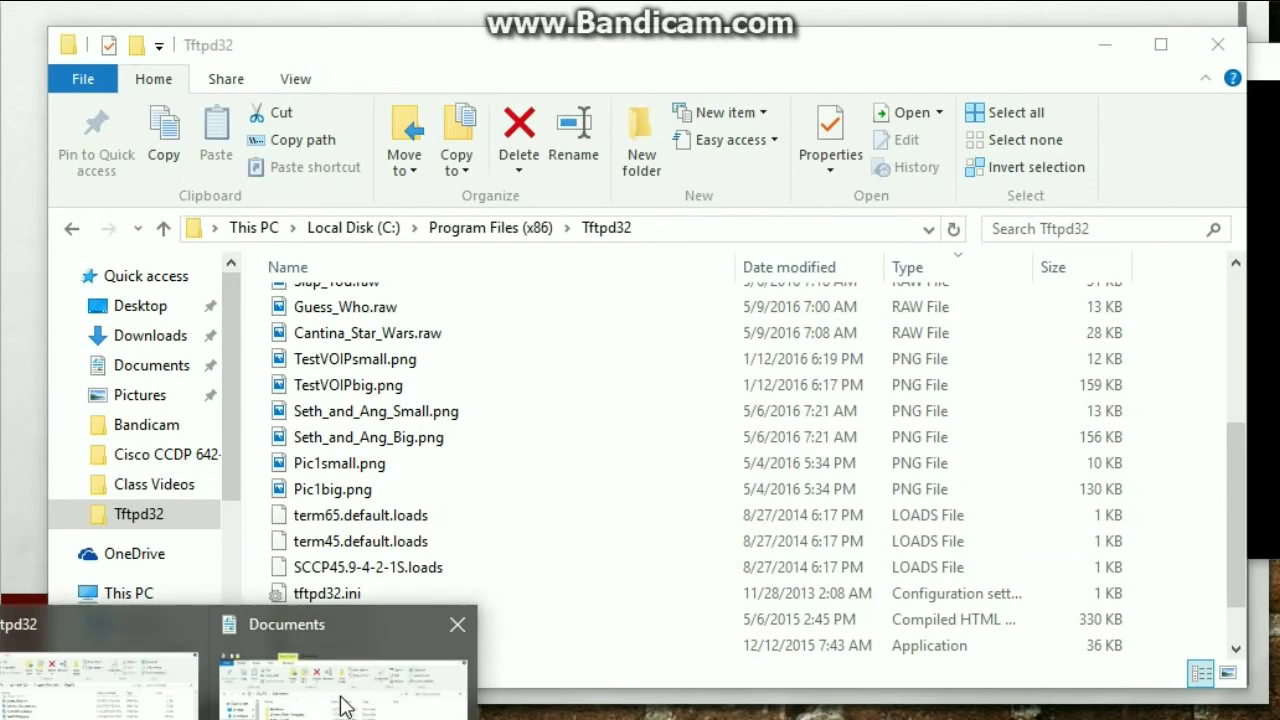
pyautogui.click(340, 697)
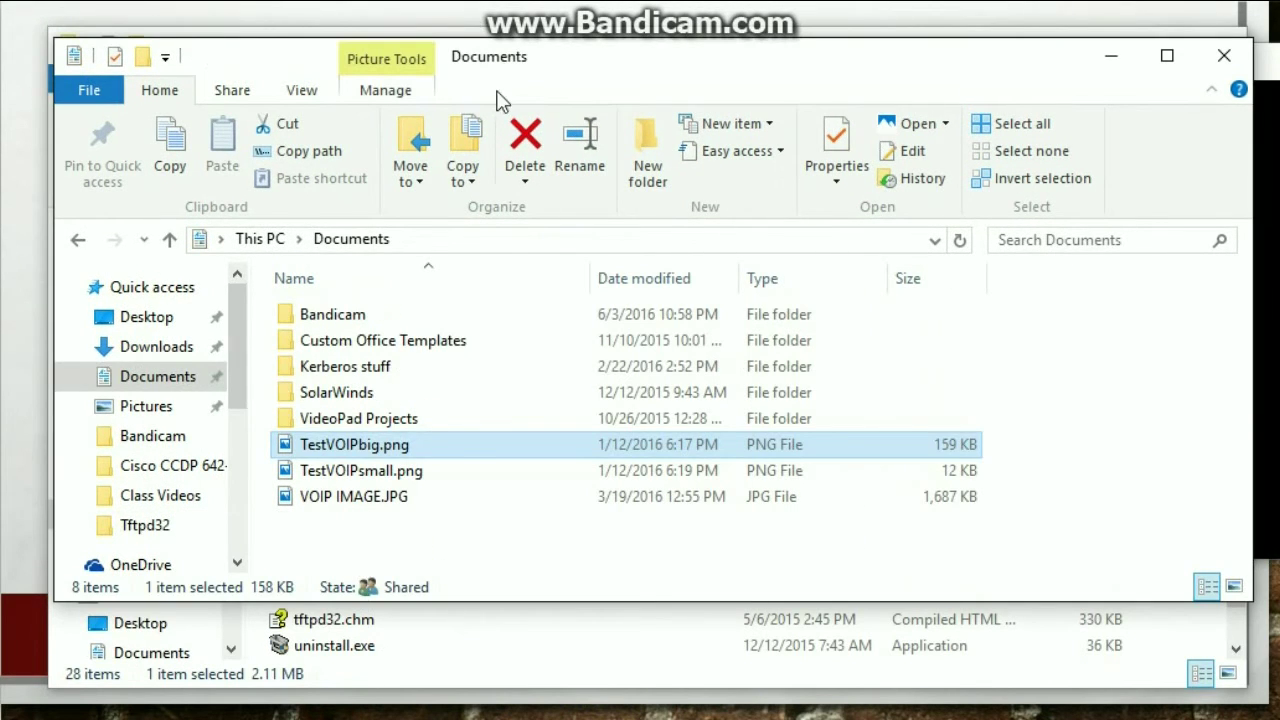
pyautogui.click(510, 60)
pyautogui.moveTo(512, 62); pyautogui.dragTo(678, 88)
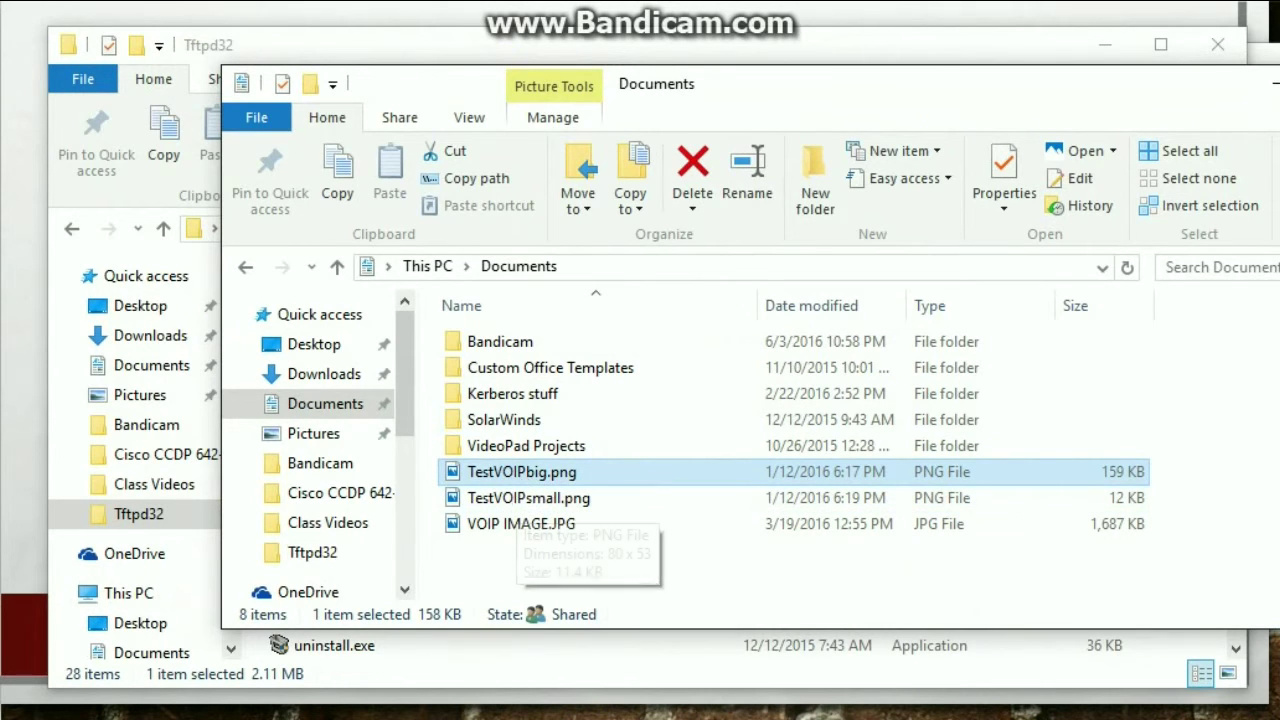
pyautogui.click(365, 55)
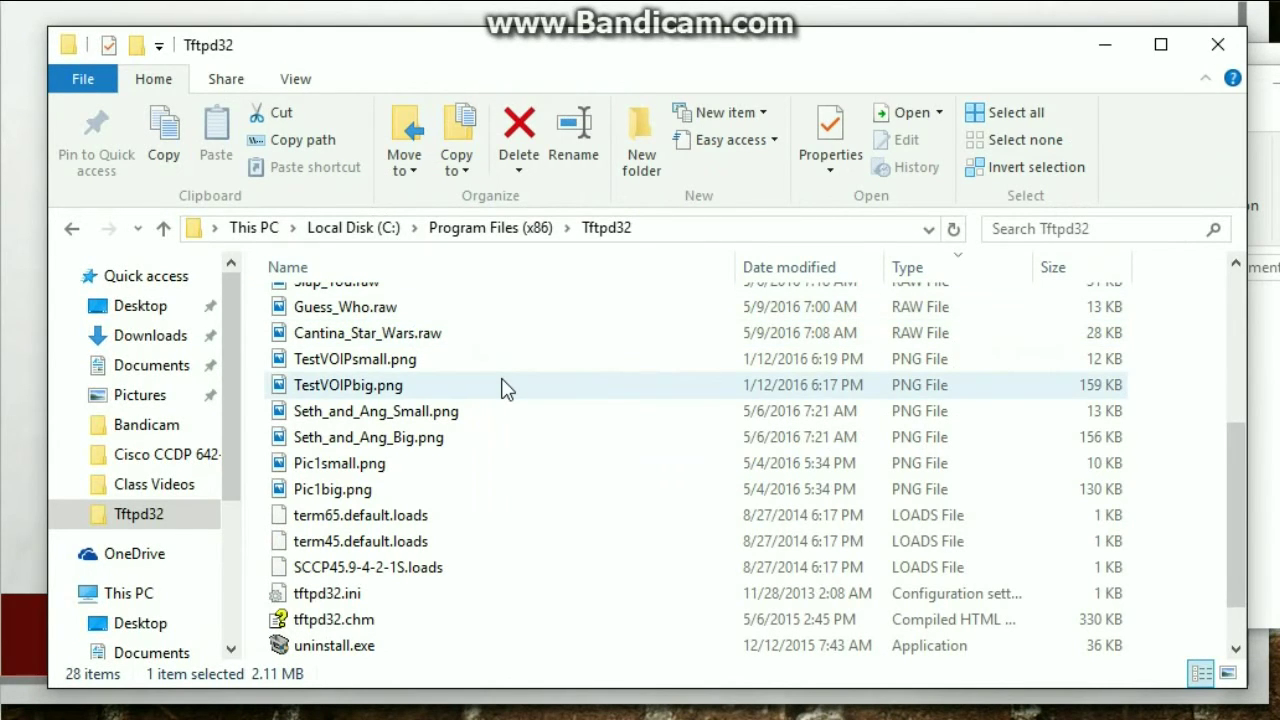
pyautogui.moveTo(505, 389)
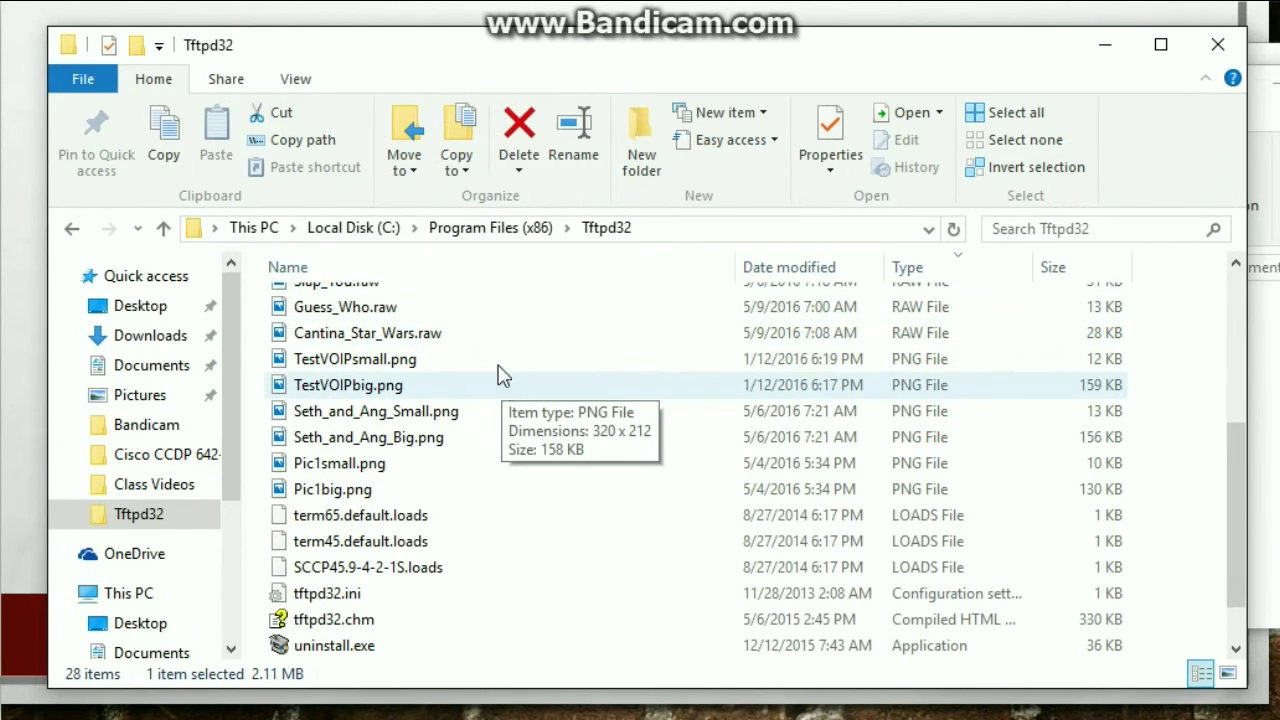
pyautogui.moveTo(395, 410)
pyautogui.click(398, 388)
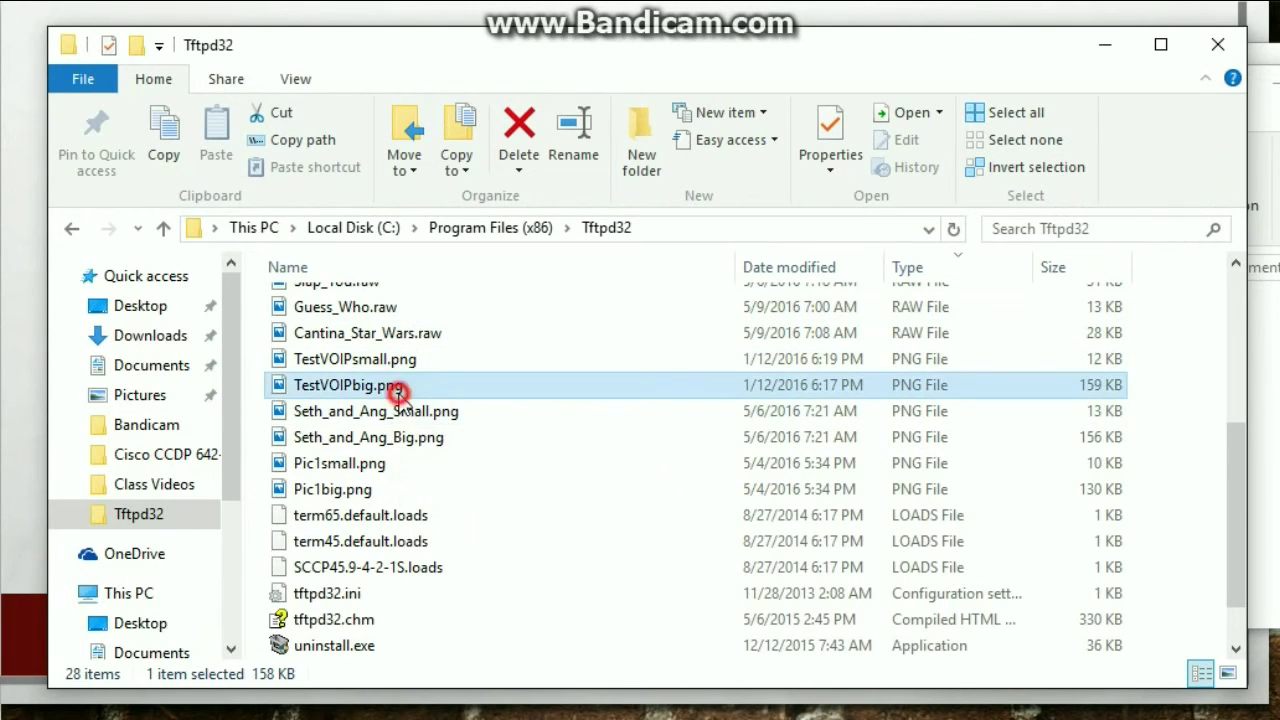
pyautogui.scroll(4, 400, 415)
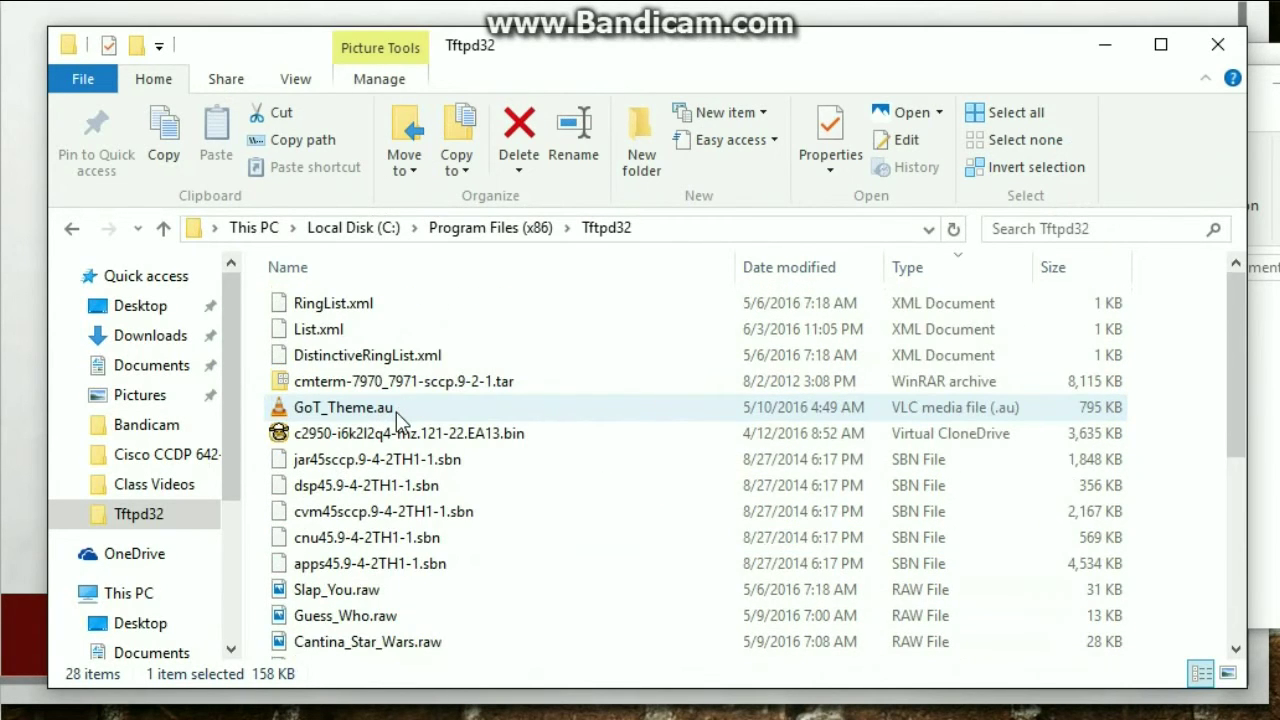
pyautogui.moveTo(396, 411)
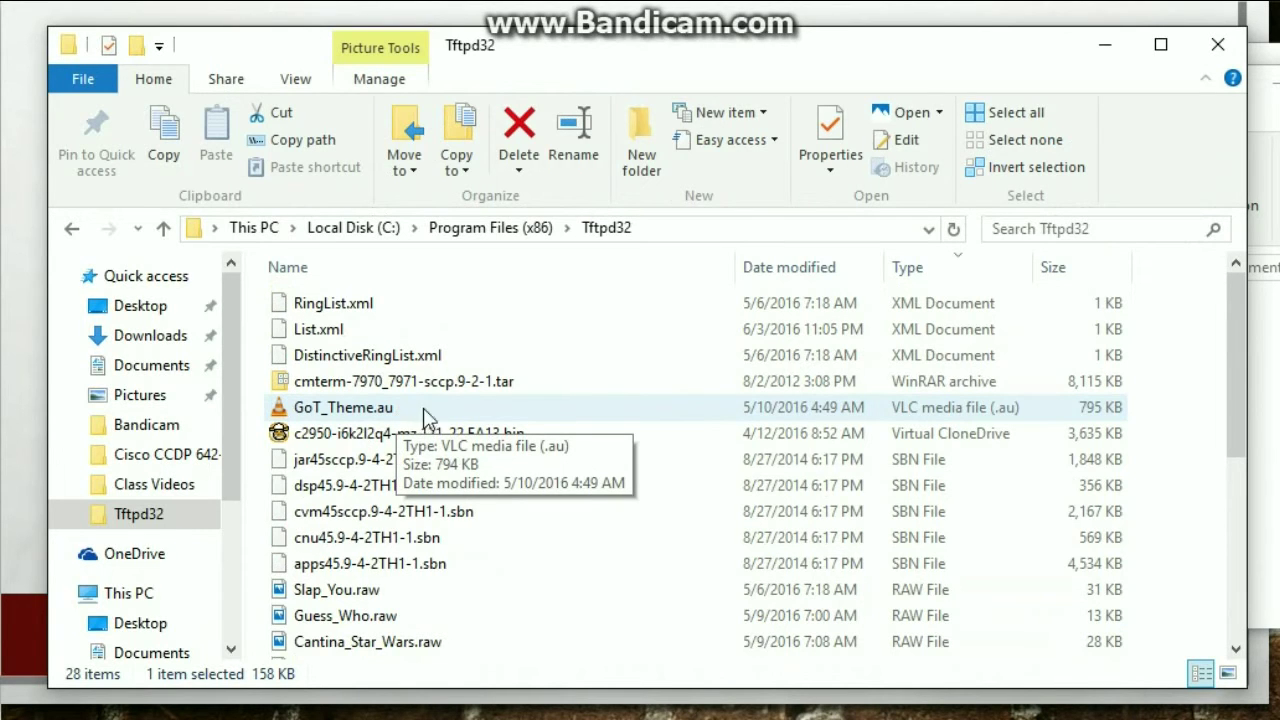
# Return to the PuTTY console and run the TestVOIPbig.png transfer, accepting the destination filename
pyautogui.click(1106, 45)
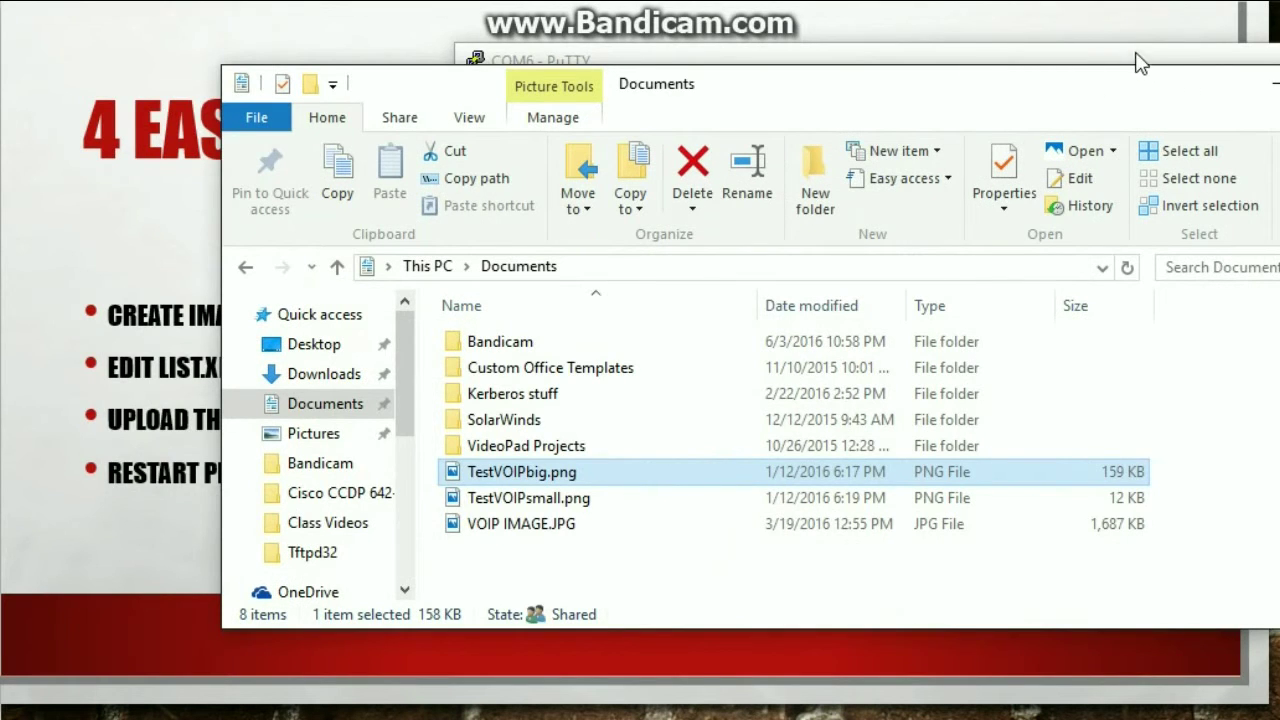
pyautogui.moveTo(1140, 57); pyautogui.dragTo(827, 76)
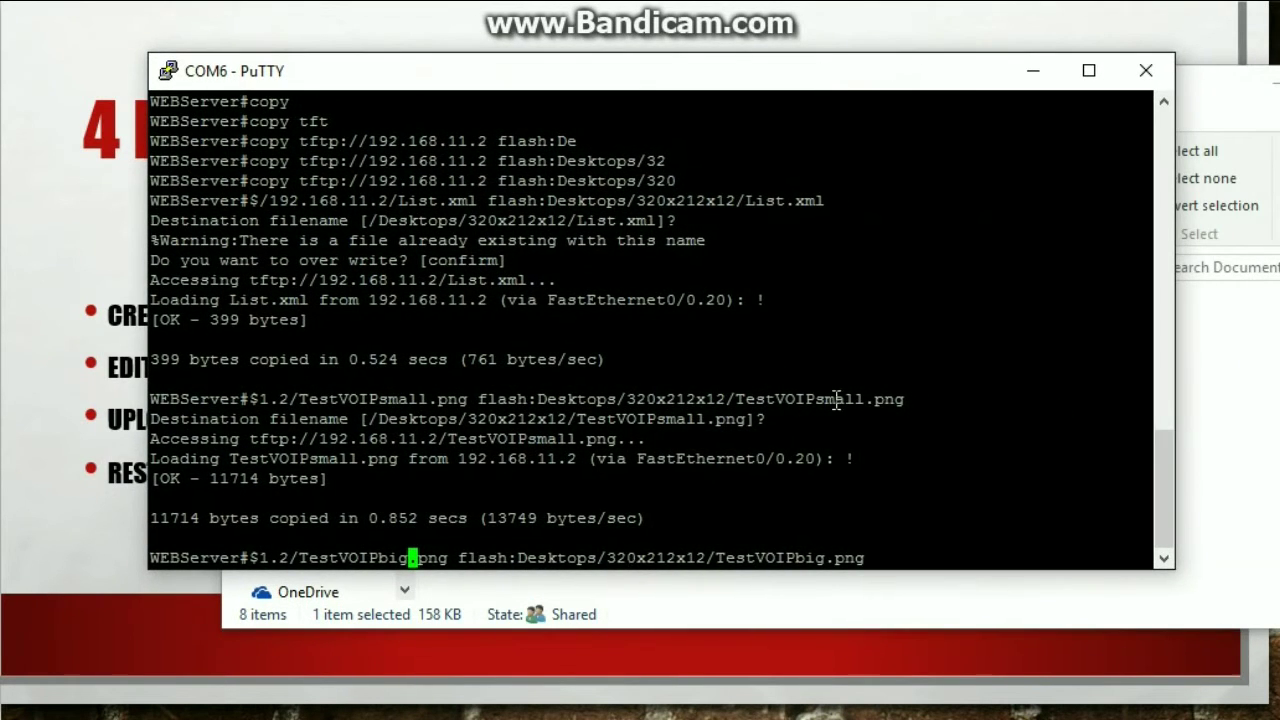
pyautogui.press('Return')
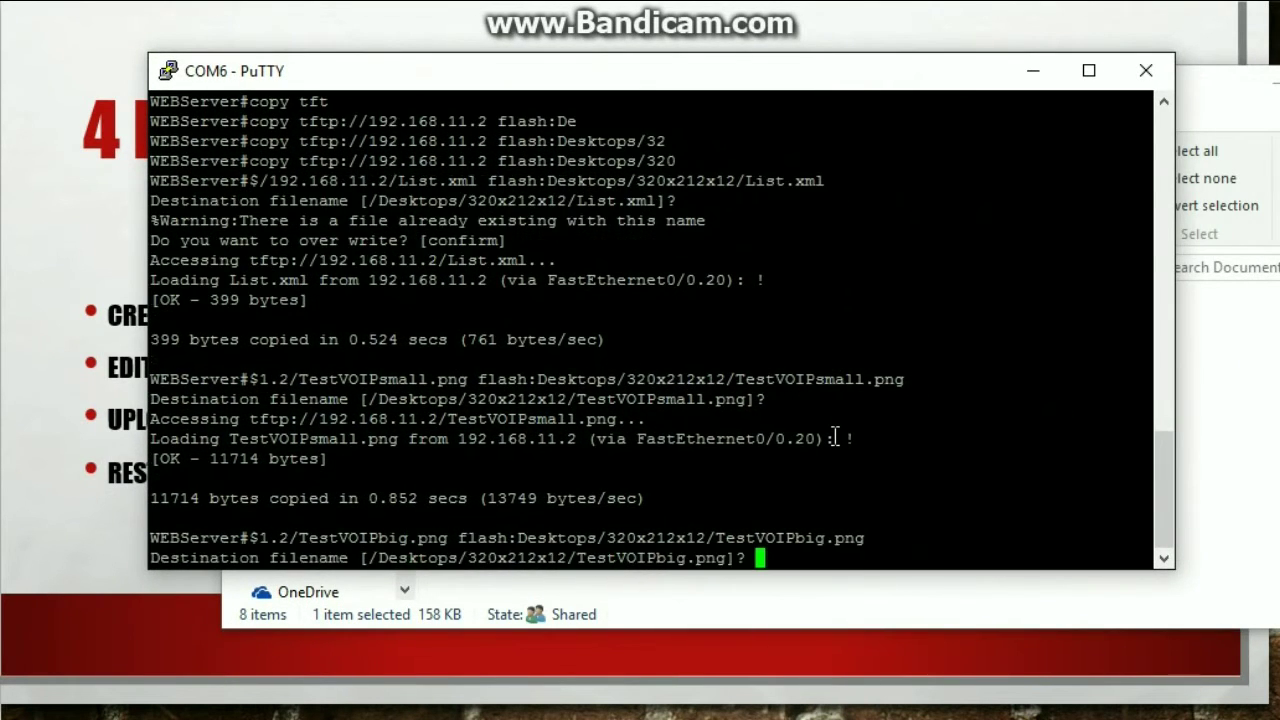
pyautogui.press('Return')
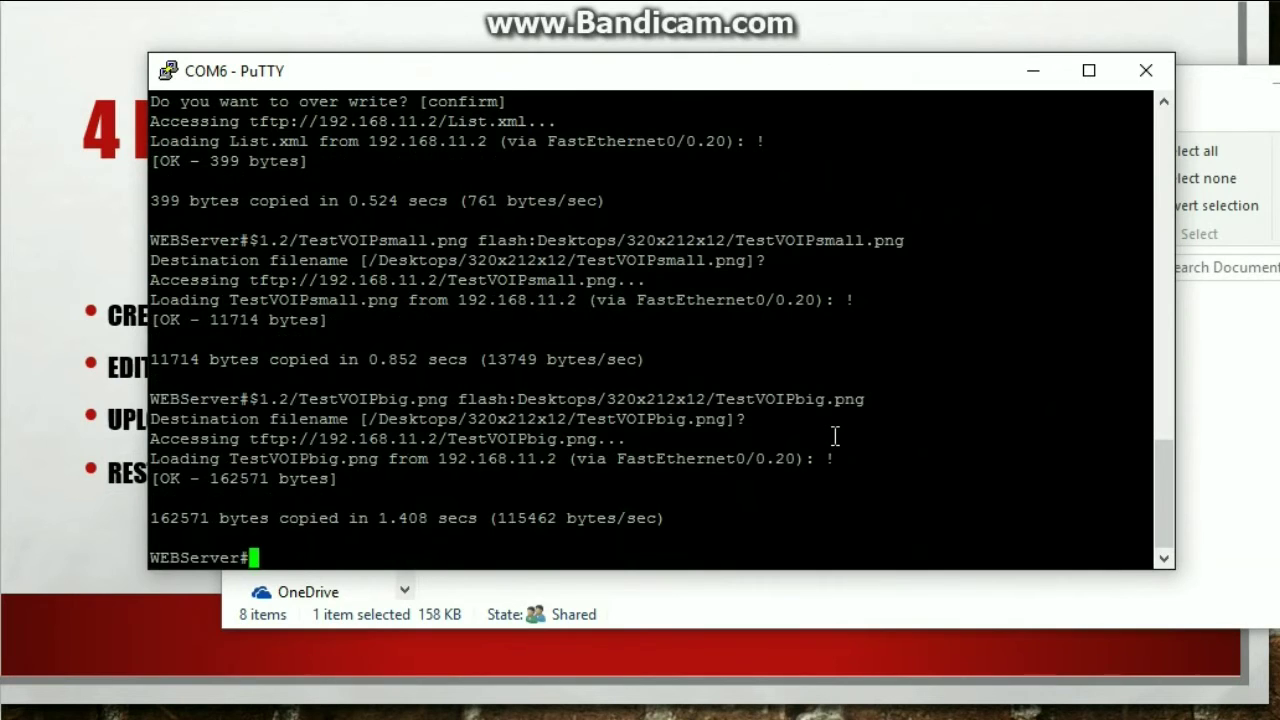
# List the flash:Desktops/320x212x12/ directory and check it for the two TestVOIP images
pyautogui.press('Up')
pyautogui.press('Up')
pyautogui.press('Up')
pyautogui.press('Up')
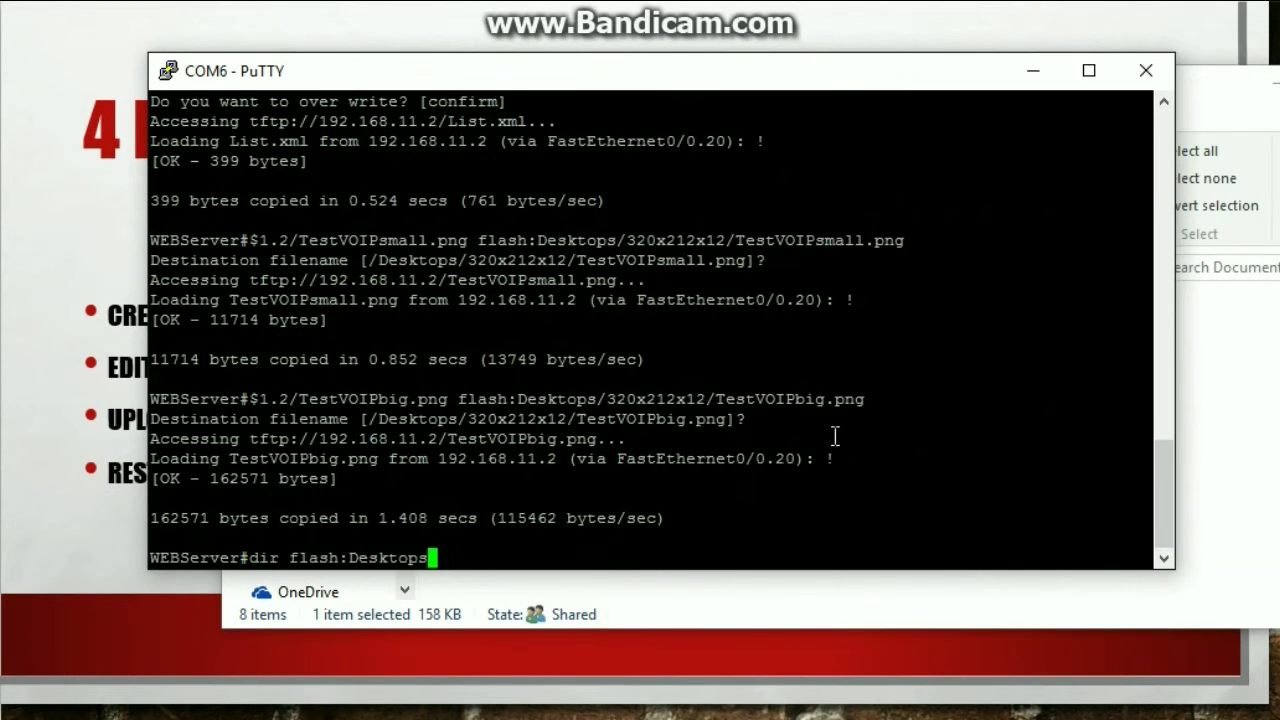
pyautogui.press('Down')
pyautogui.press('Up')
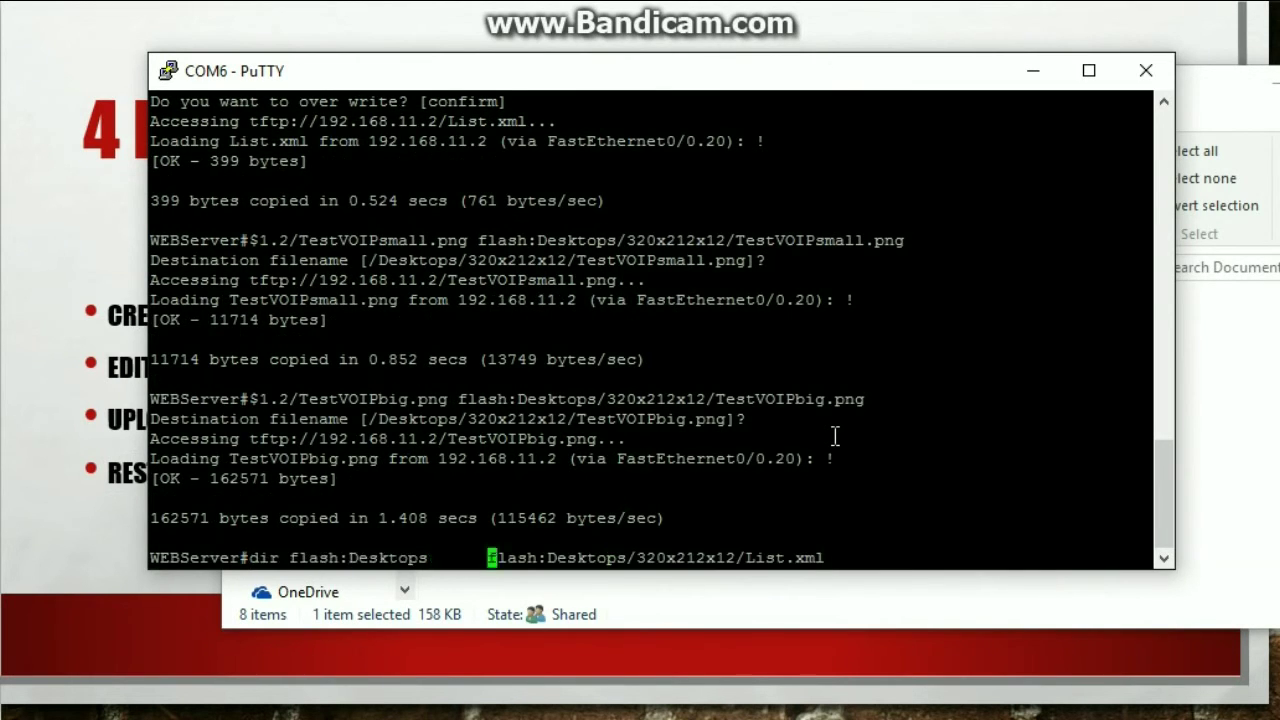
pyautogui.write('/320')
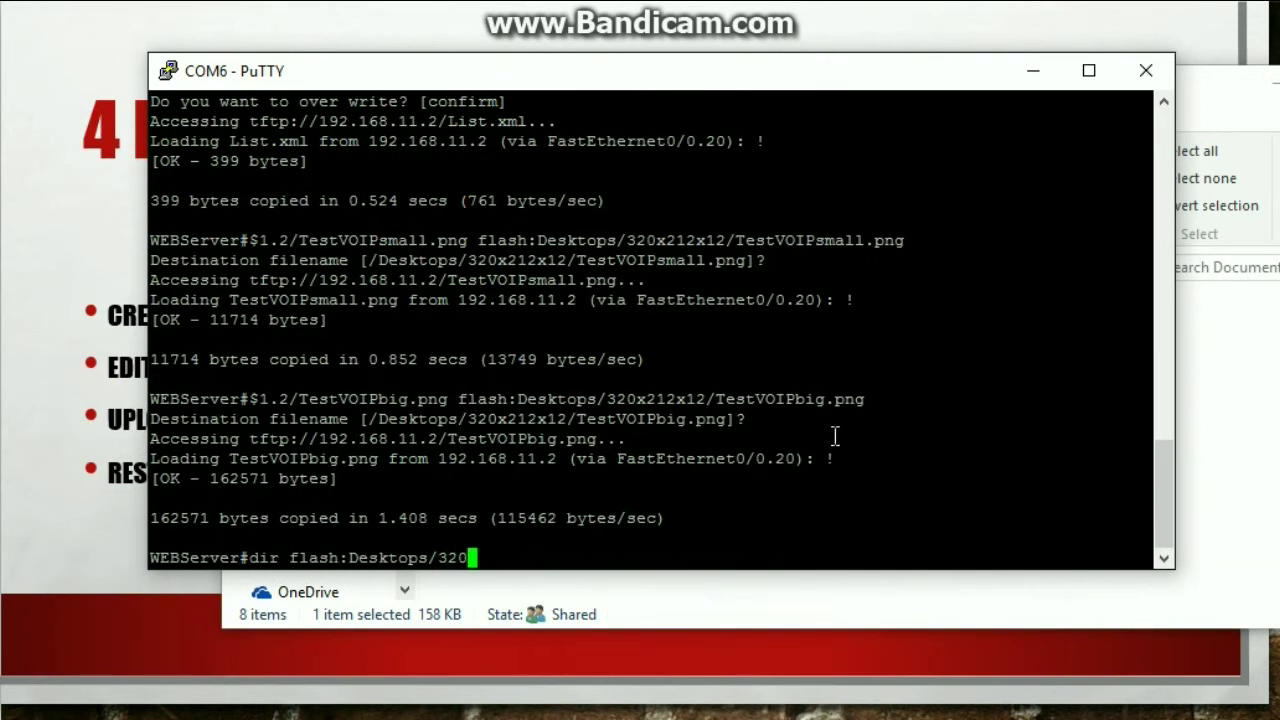
pyautogui.write('x')
pyautogui.press('Tab')
pyautogui.write('21')
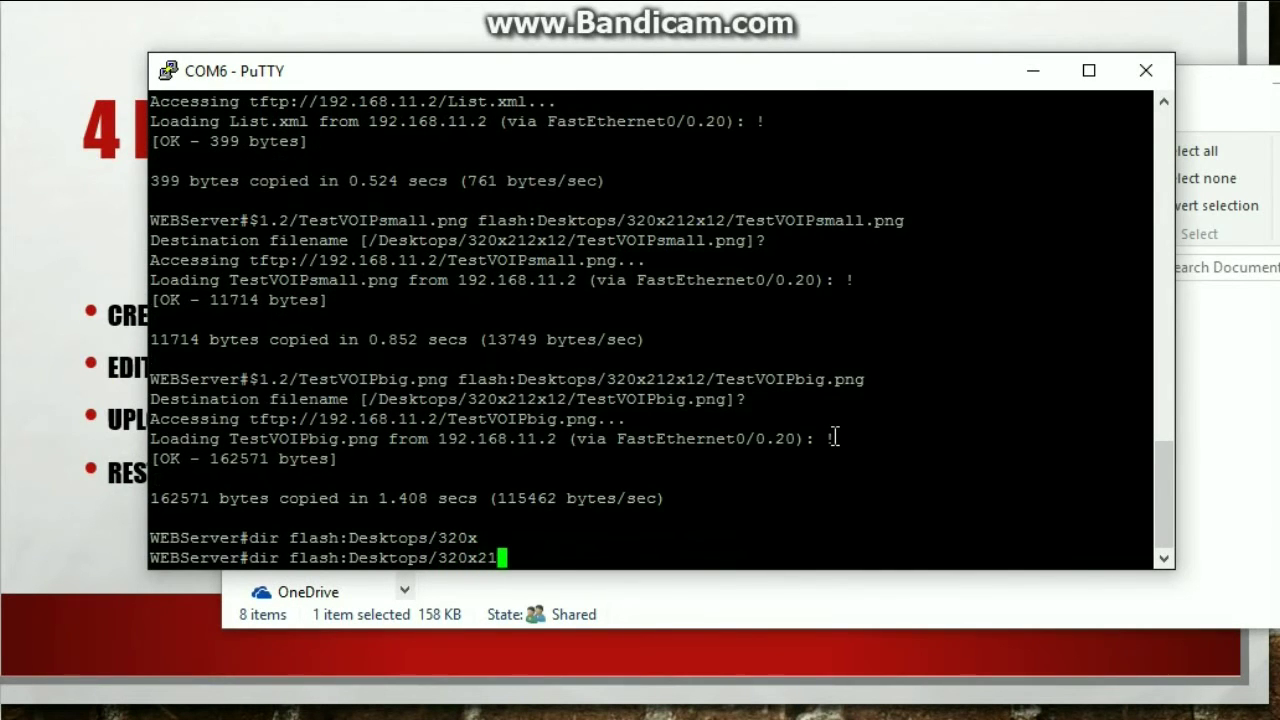
pyautogui.press('Tab')
pyautogui.write('2')
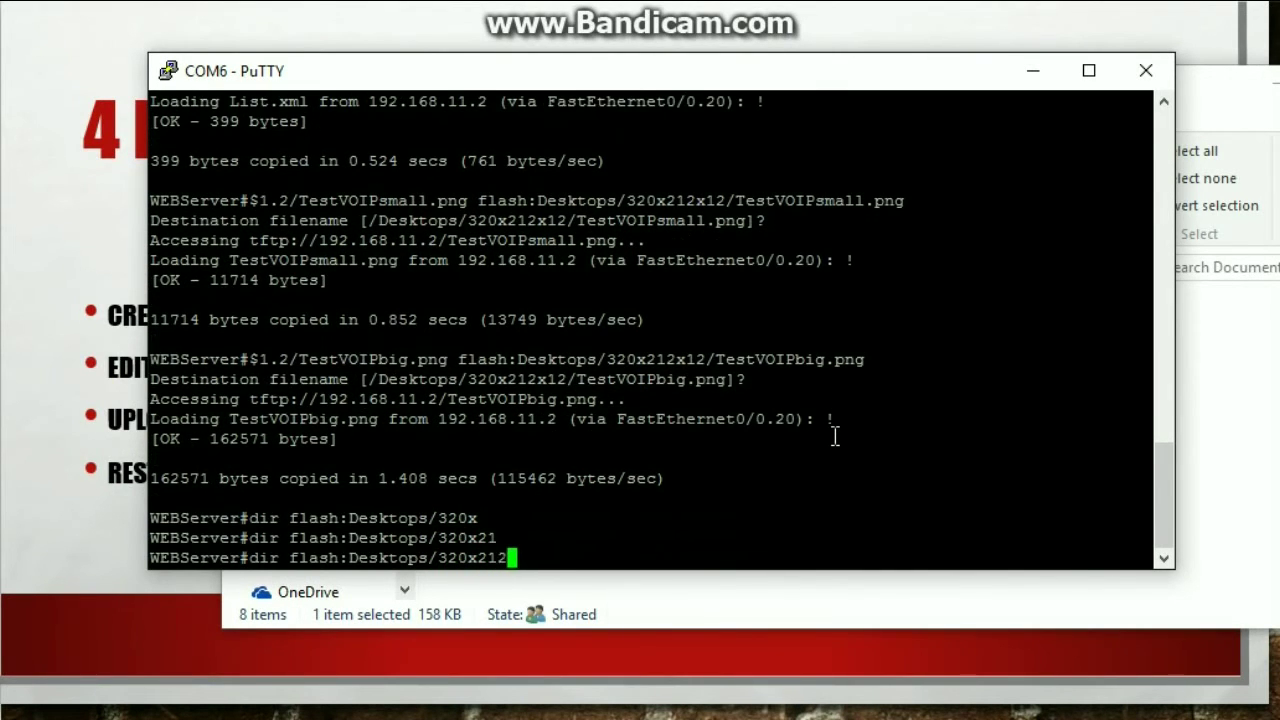
pyautogui.write('x')
pyautogui.write('12')
pyautogui.write('/')
pyautogui.press('Return')
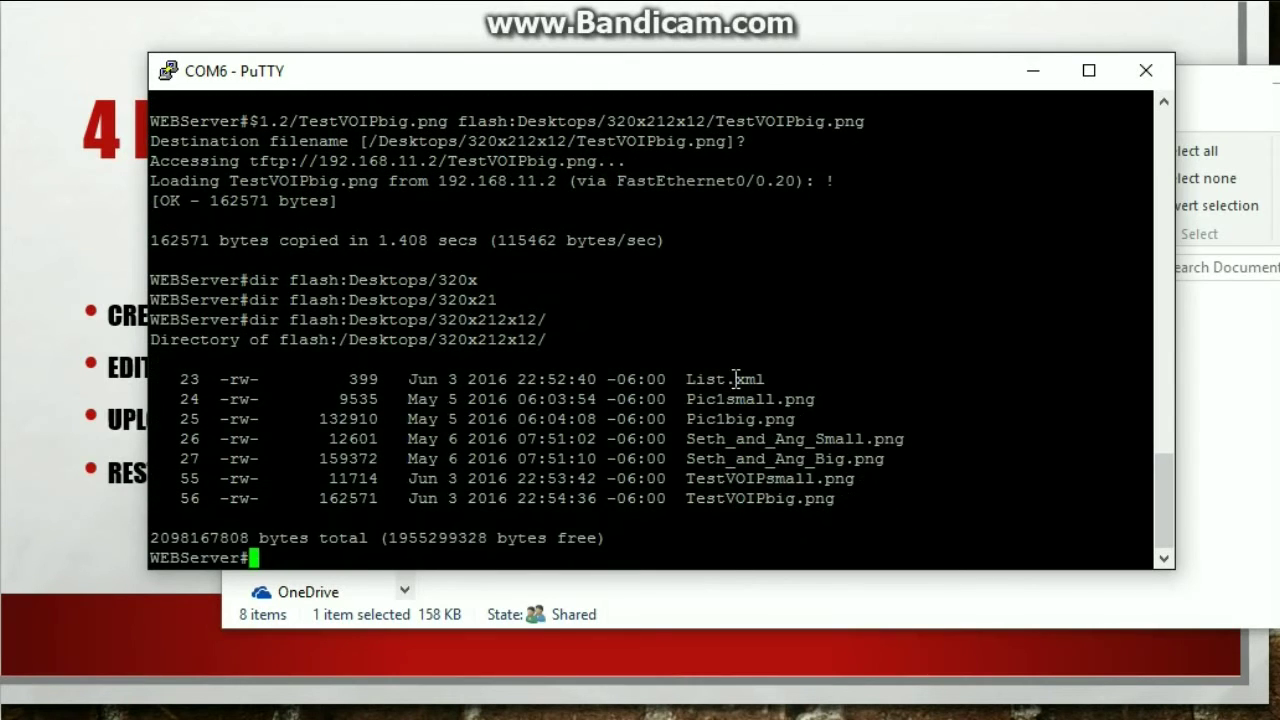
pyautogui.moveTo(686, 479); pyautogui.dragTo(836, 498)
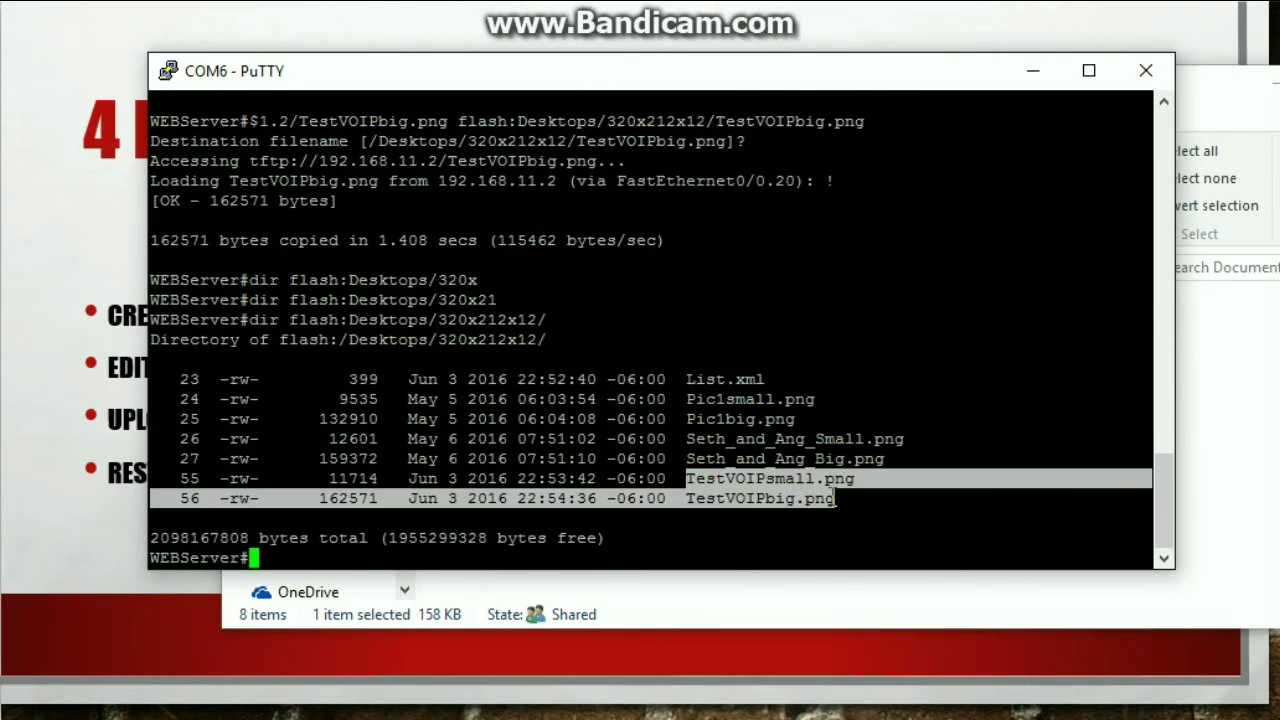
pyautogui.click(749, 515)
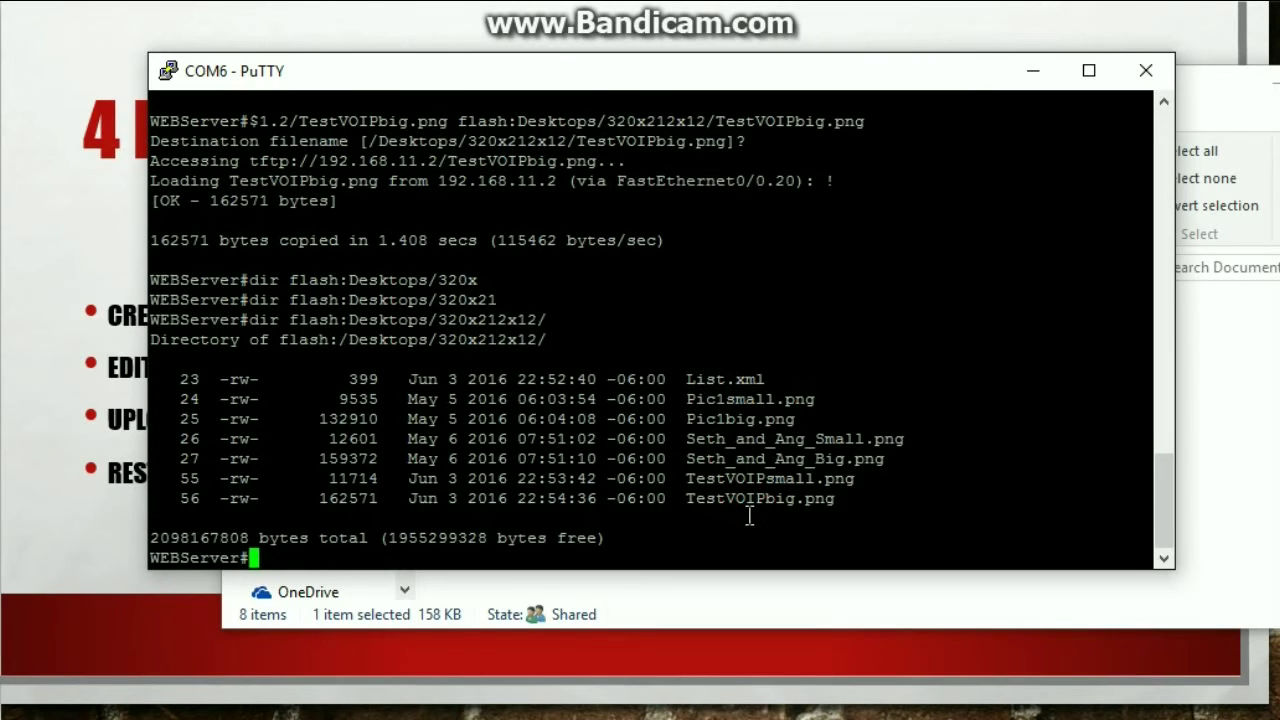
# Clear the Documents window out of the way and enter global configuration mode on the router with conf t
pyautogui.click(1035, 82)
pyautogui.moveTo(1031, 91); pyautogui.dragTo(855, 97)
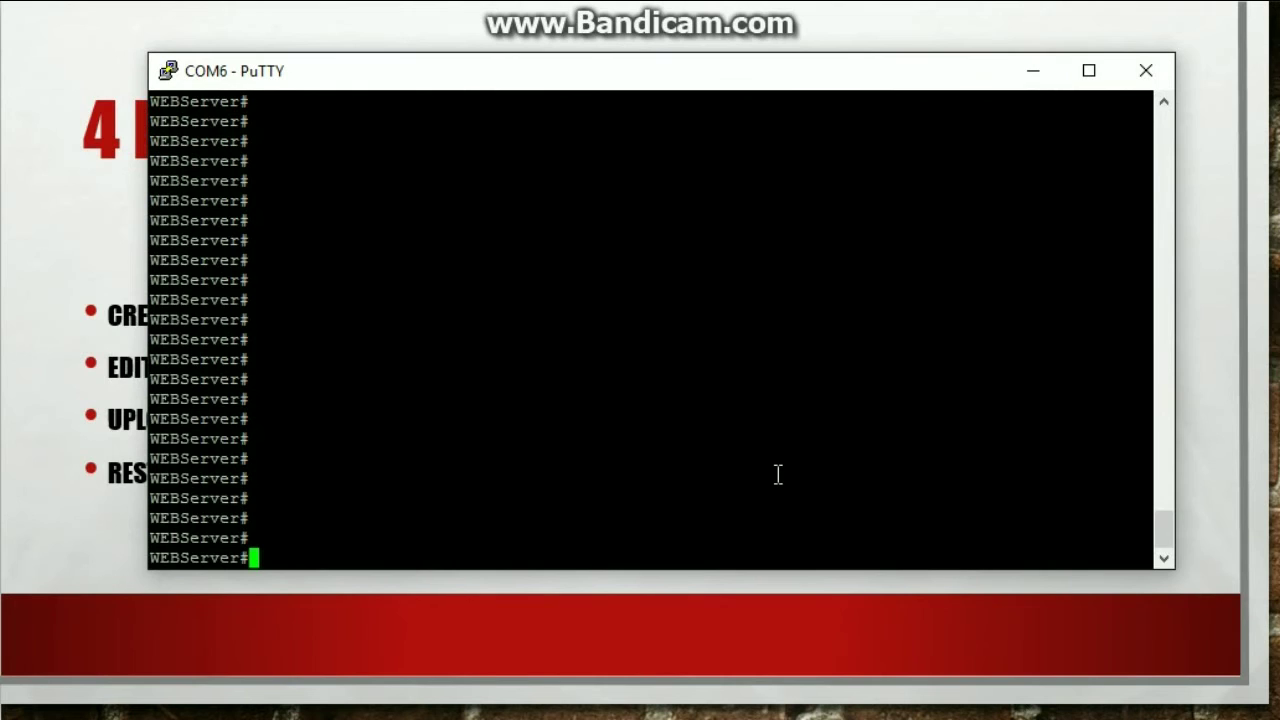
pyautogui.write('conf t')
pyautogui.press('Return')
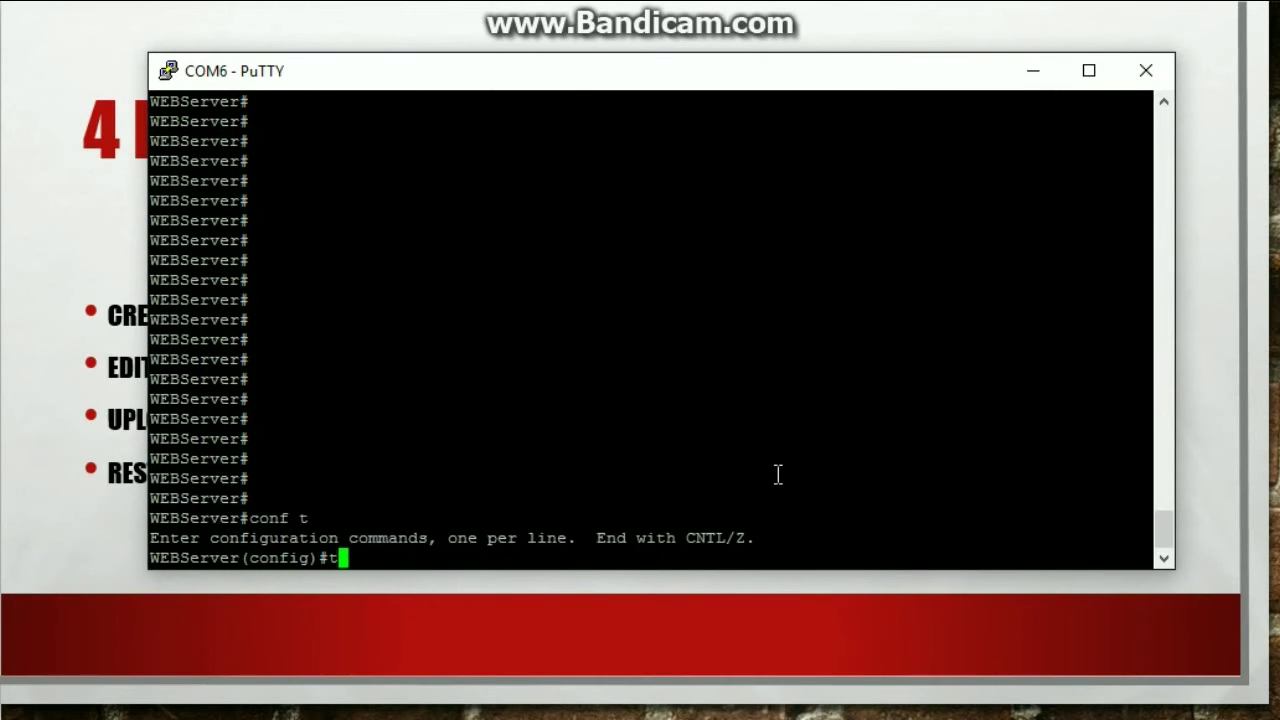
# Add the command tftp-server flash:Desktops/320x212x12/TestVOIPsmall.png to the router configuration
pyautogui.write('tft')
pyautogui.press('Tab')
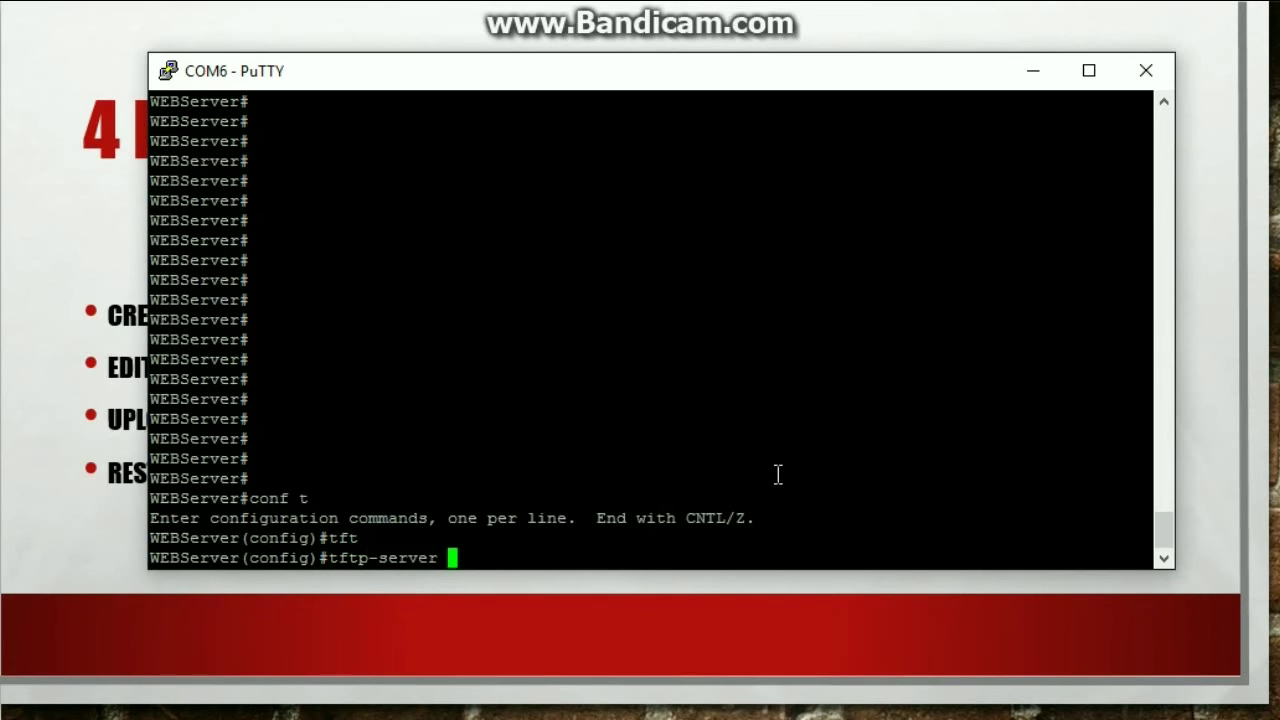
pyautogui.write('flash:')
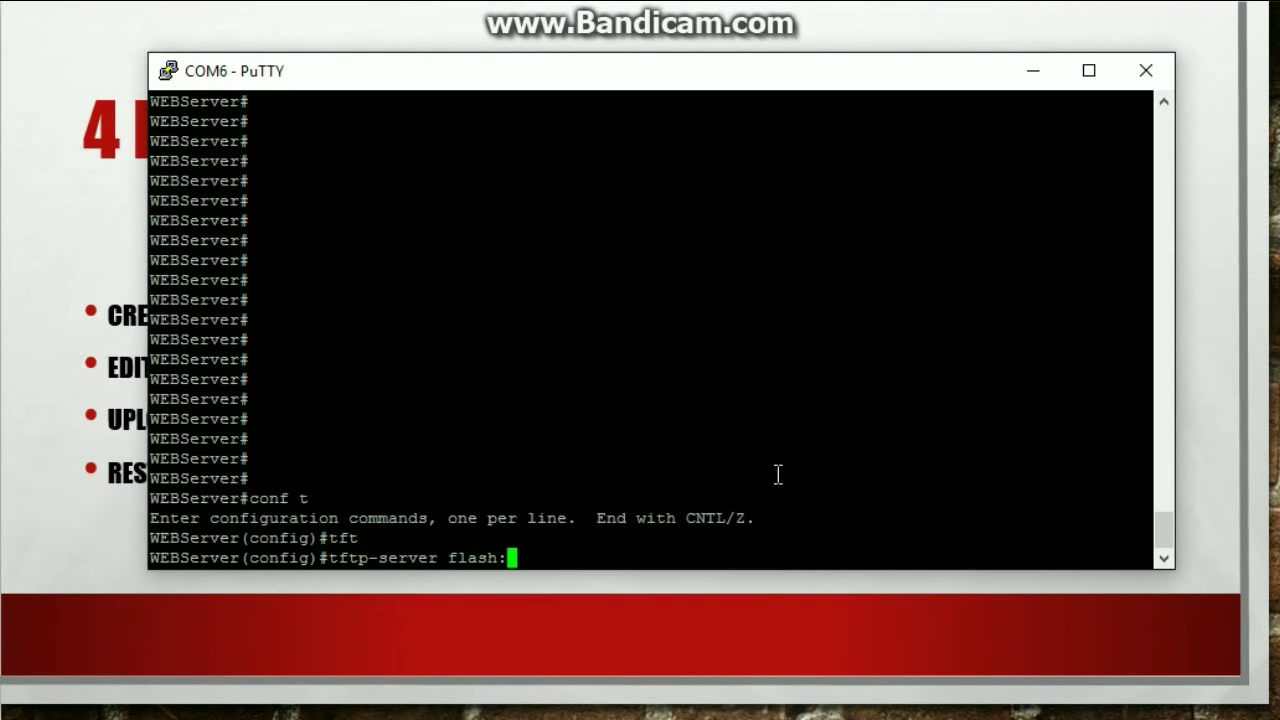
pyautogui.write('D')
pyautogui.press('Tab')
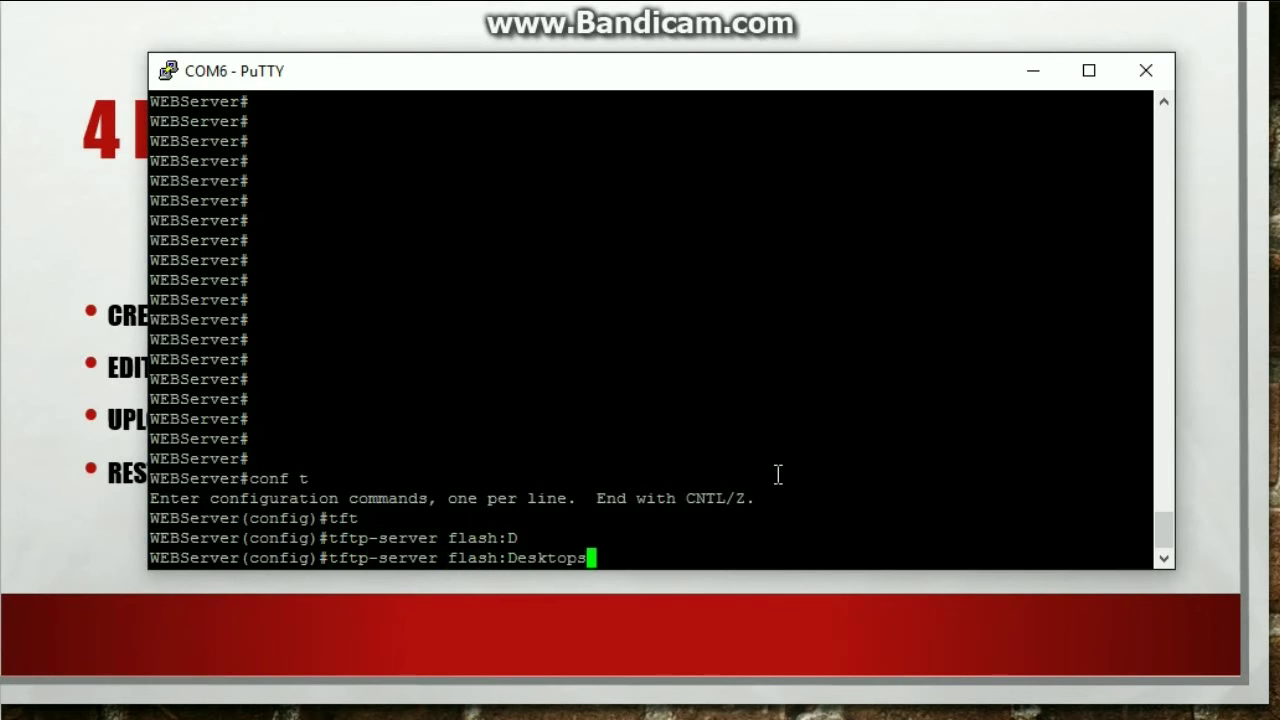
pyautogui.write('/320x')
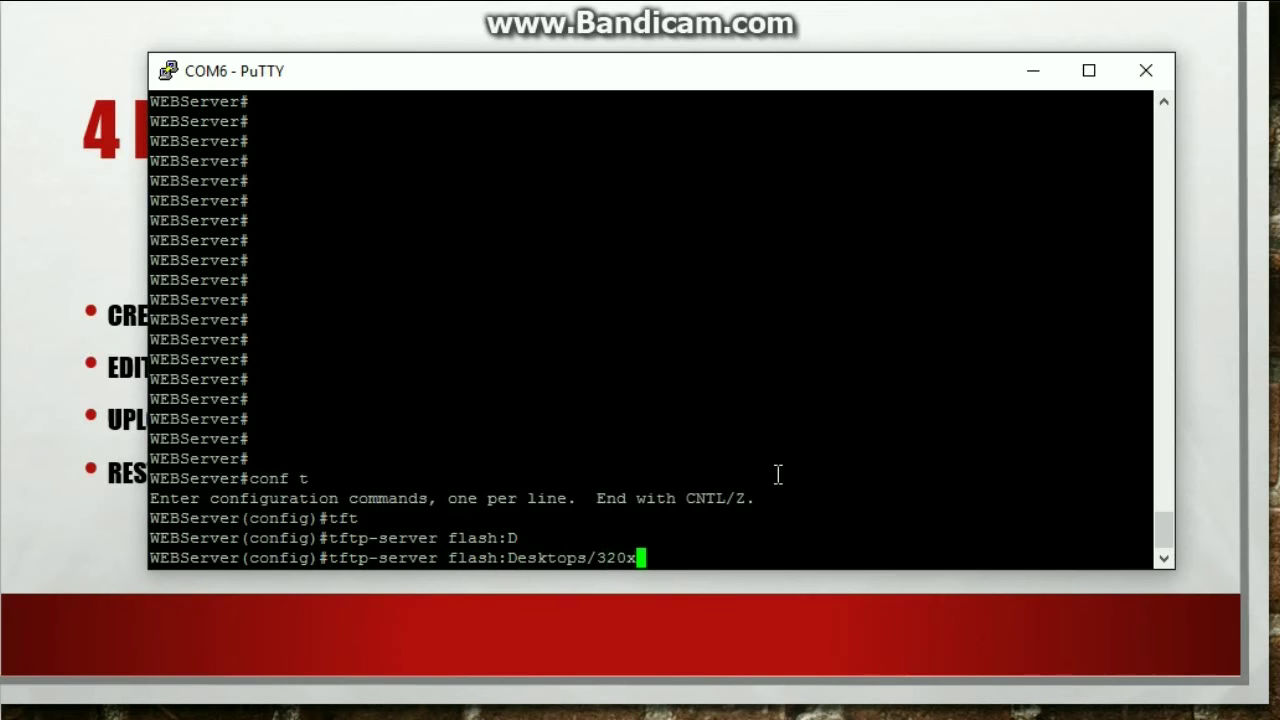
pyautogui.write('212x12/')
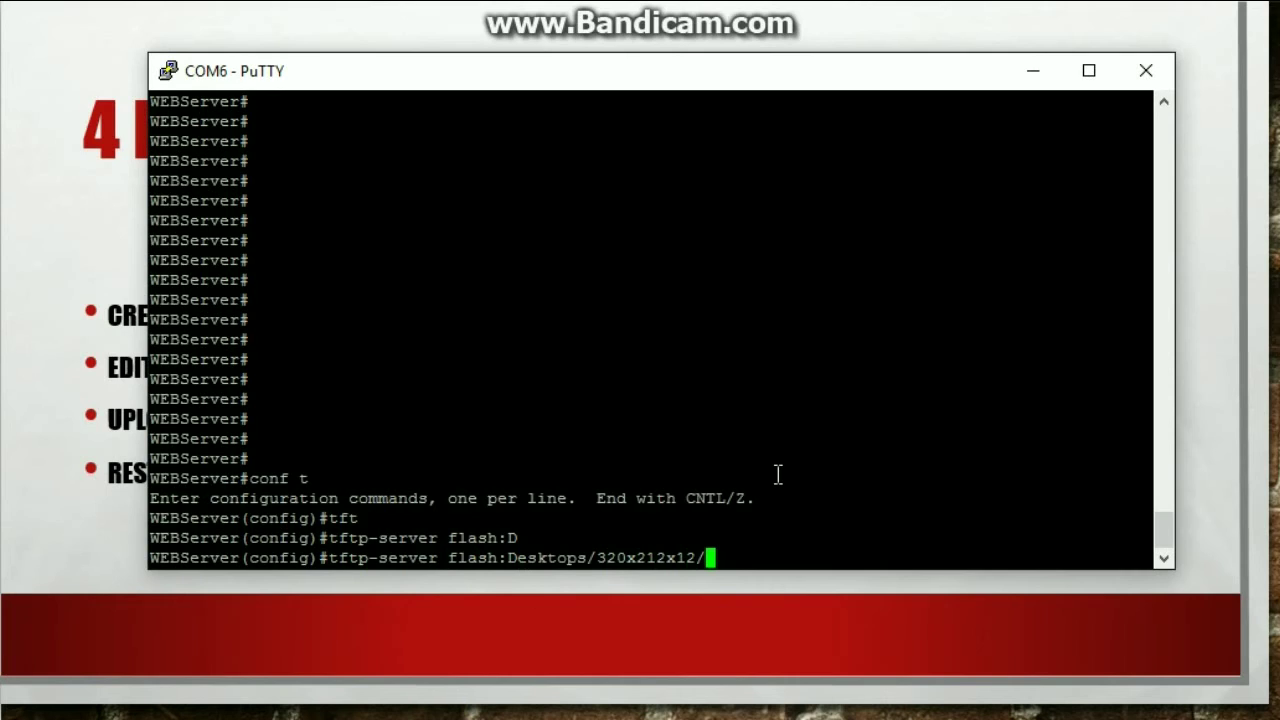
pyautogui.write('TestVOIP')
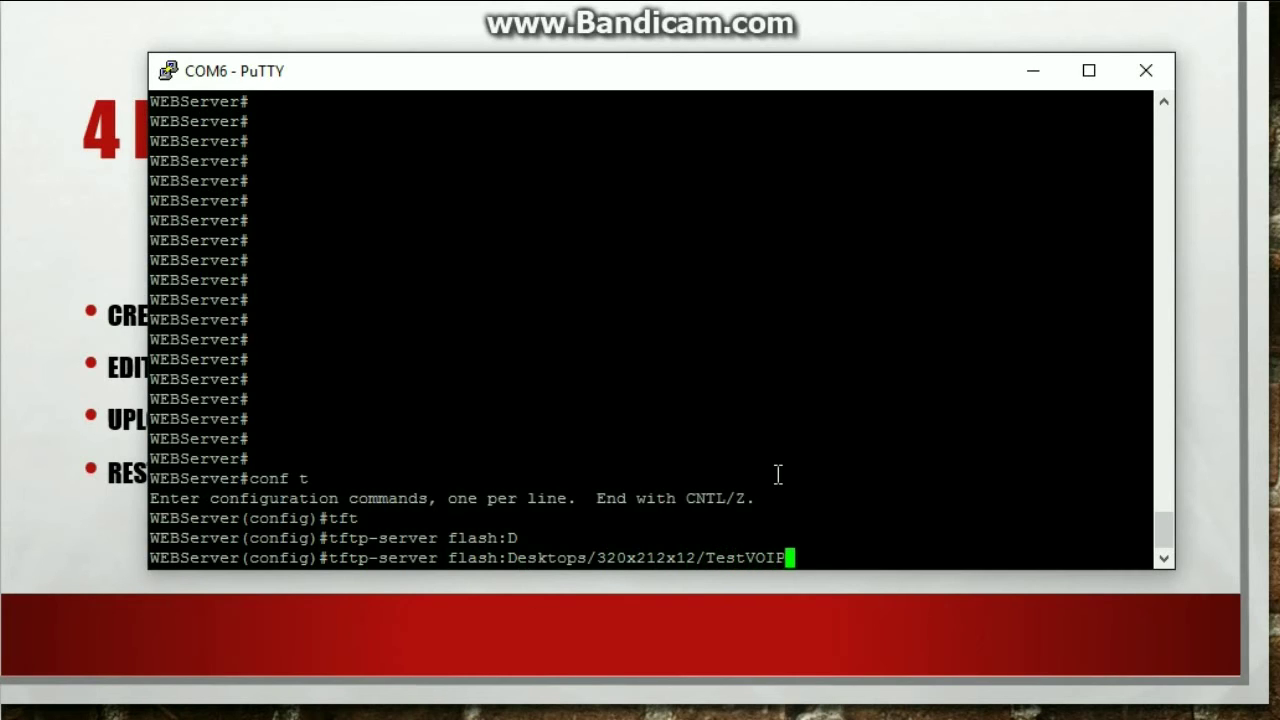
pyautogui.write('small.')
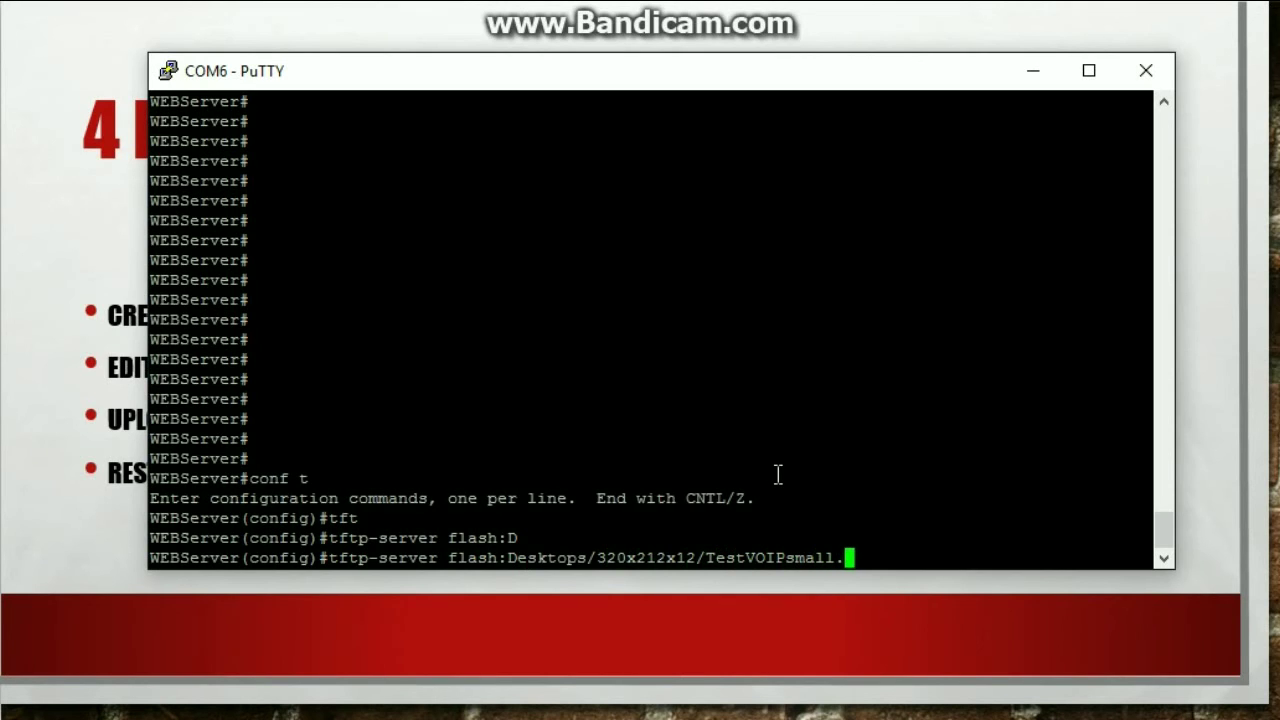
pyautogui.write('png')
pyautogui.press('Return')
# Add the command tftp-server flash:Desktops/320x212x12/TestVOIPbig.png to the router configuration by editing the previous command
pyautogui.press('Up')
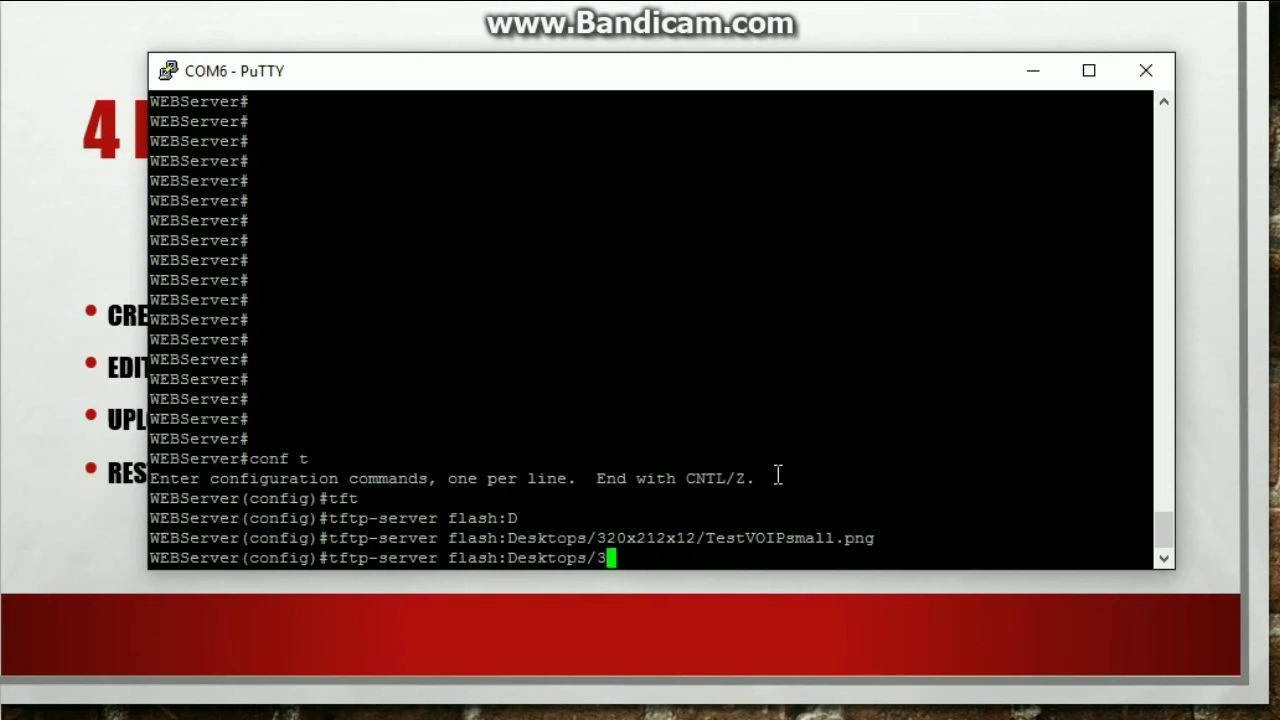
pyautogui.press('Left')
pyautogui.press('Left')
pyautogui.press('Left')
pyautogui.press('Left')
pyautogui.press('BackSpace')
pyautogui.press('BackSpace')
pyautogui.press('BackSpace')
pyautogui.press('BackSpace')
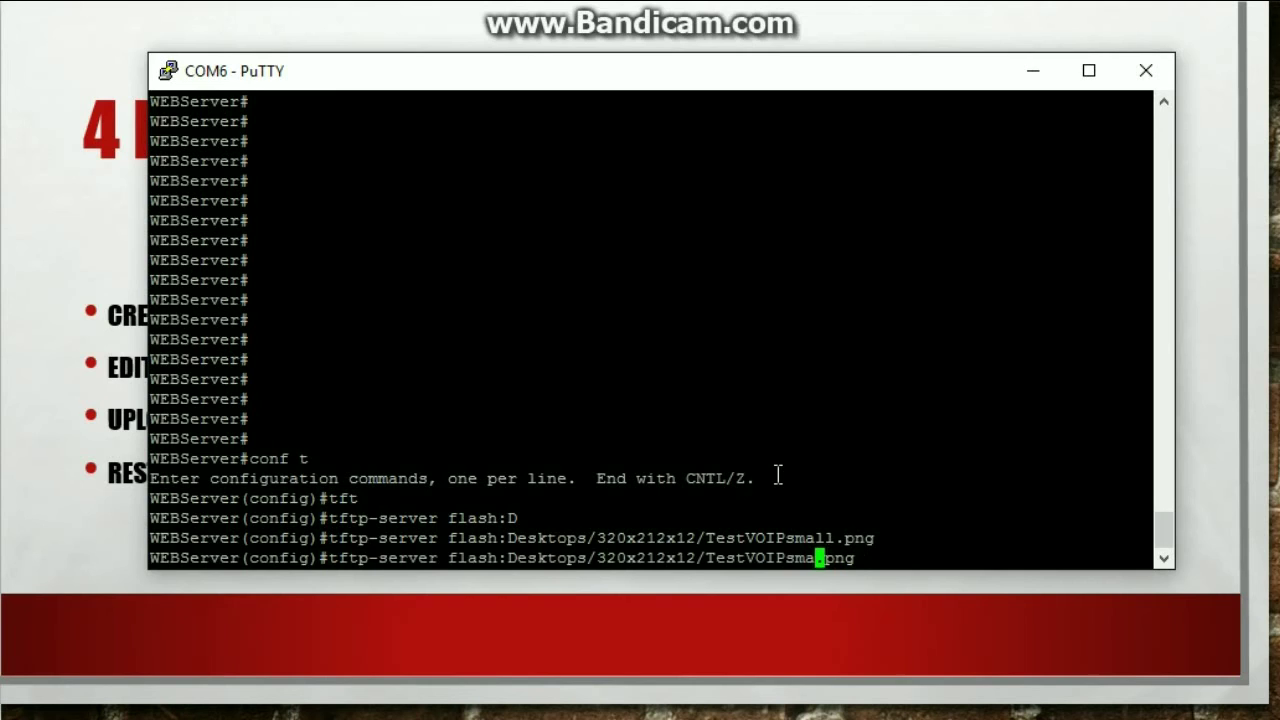
pyautogui.press('BackSpace')
pyautogui.write('big')
pyautogui.press('Return')
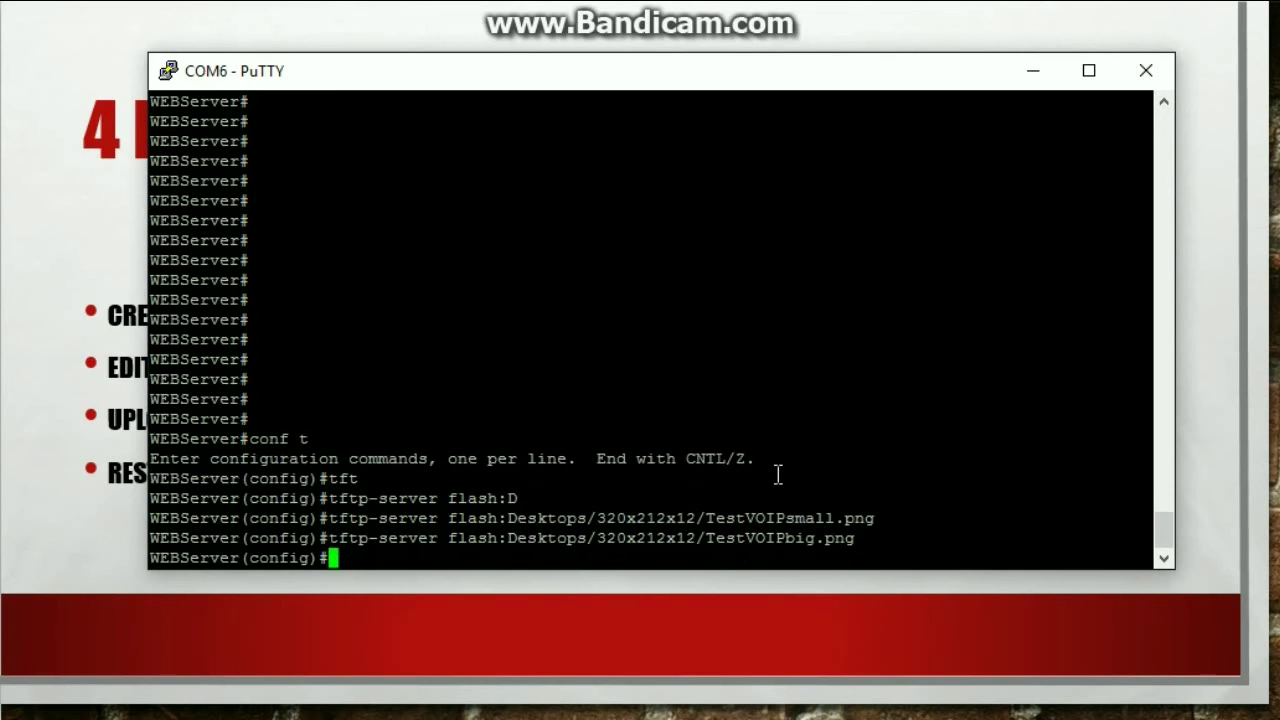
# Leave configuration mode with end and save the router configuration with wr
pyautogui.write('end')
pyautogui.press('Return')
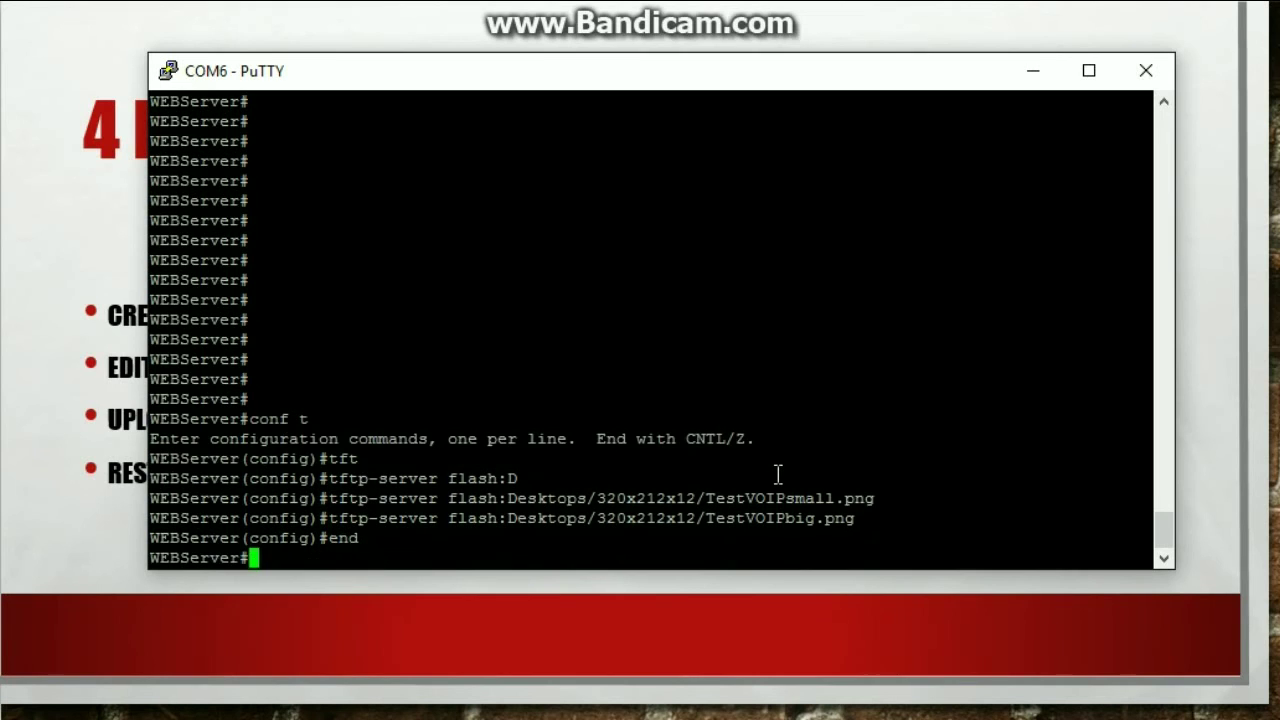
pyautogui.write('wr')
pyautogui.press('Return')
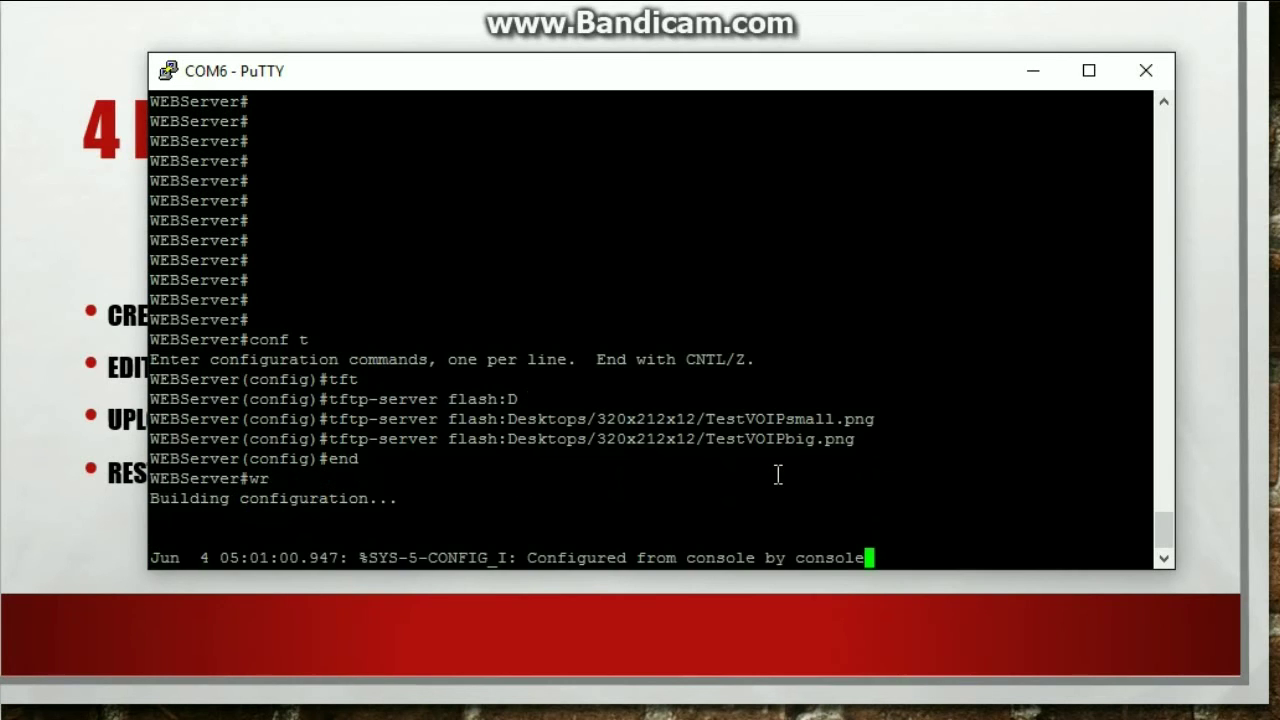
pyautogui.press('Return')
pyautogui.press('Return')
pyautogui.press('Return')
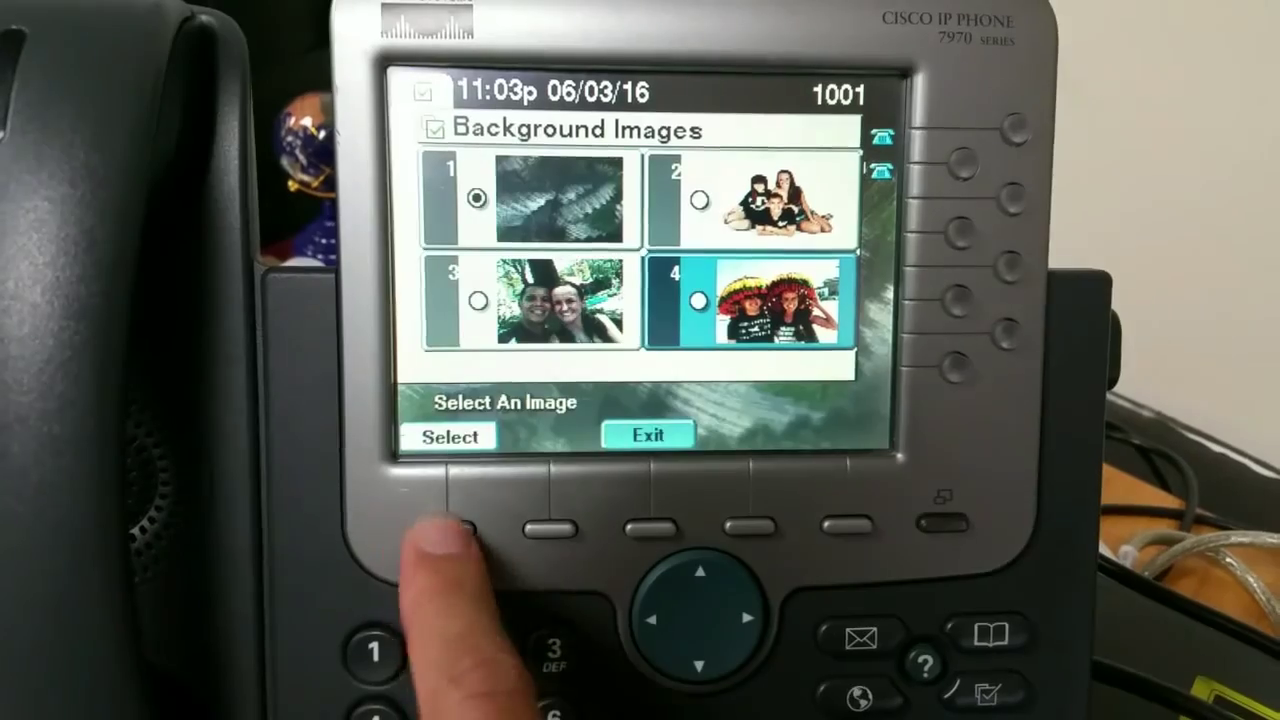
pyautogui.click(488, 548)
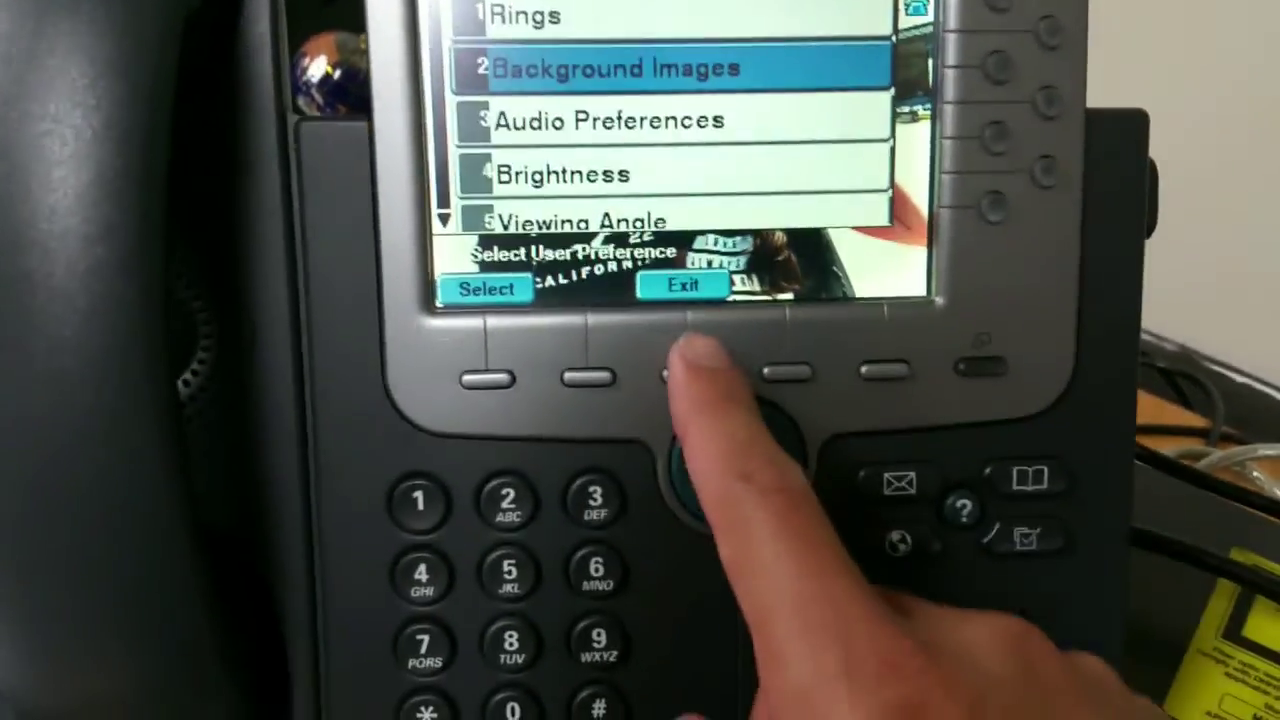
pyautogui.click(690, 542)
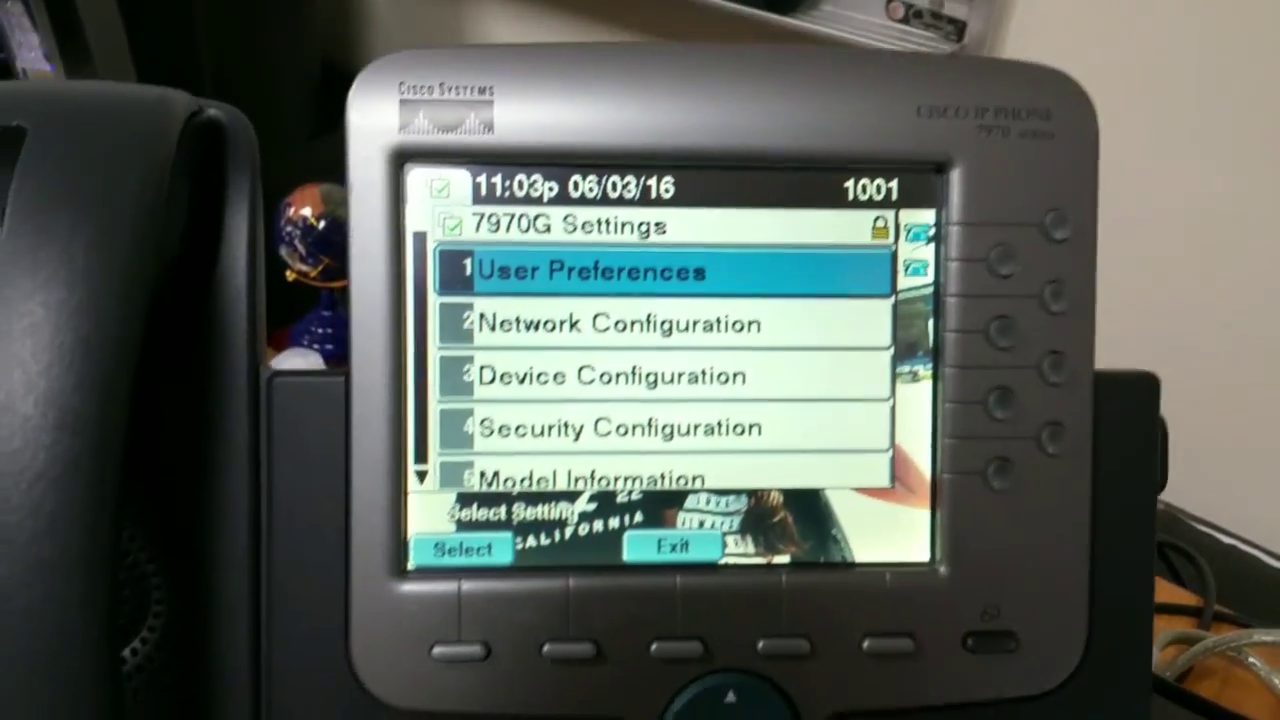
pyautogui.click(676, 657)
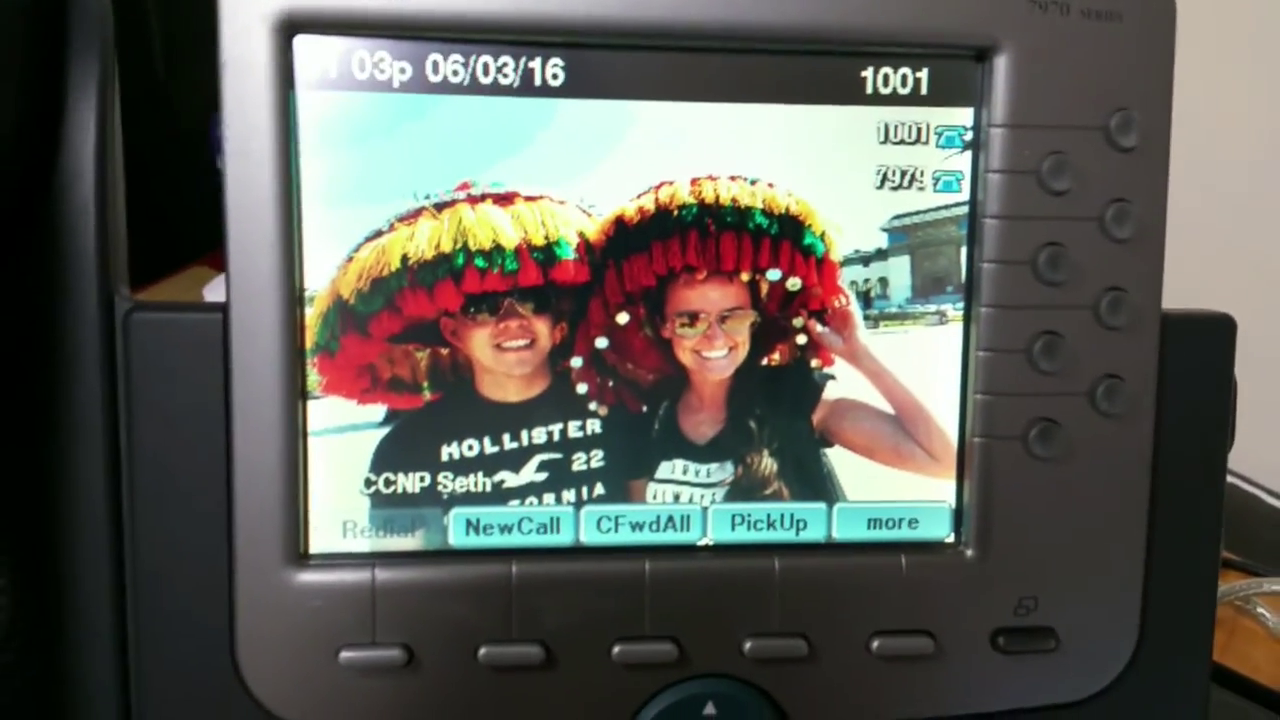